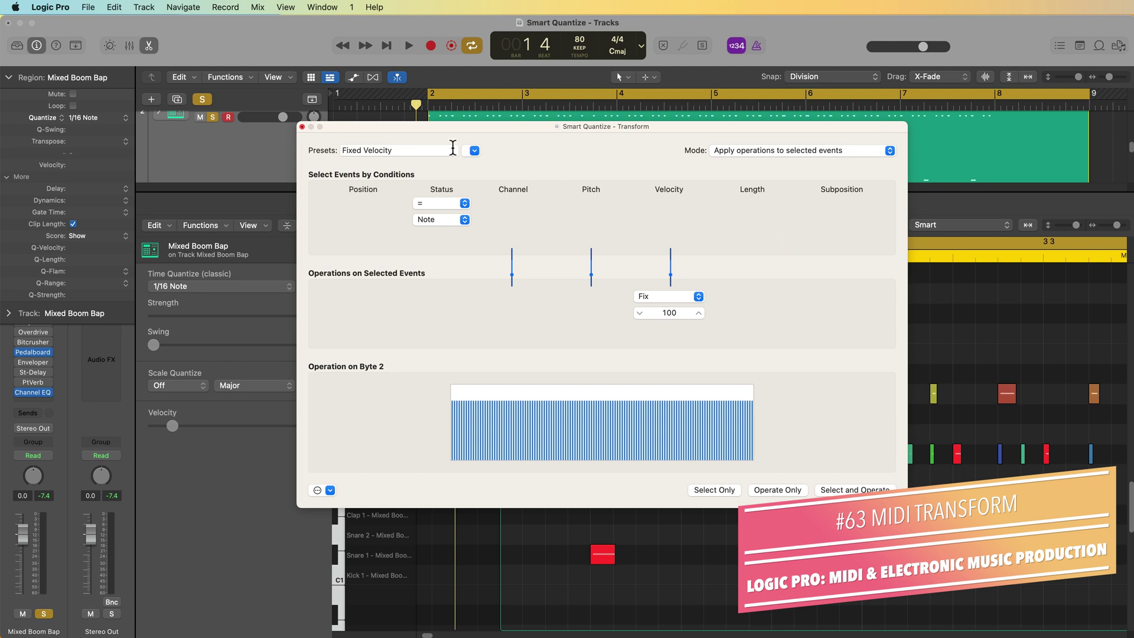
Step: Check the transform preset list in Logic Pro, keeping Fixed Velocity selected
click(474, 150)
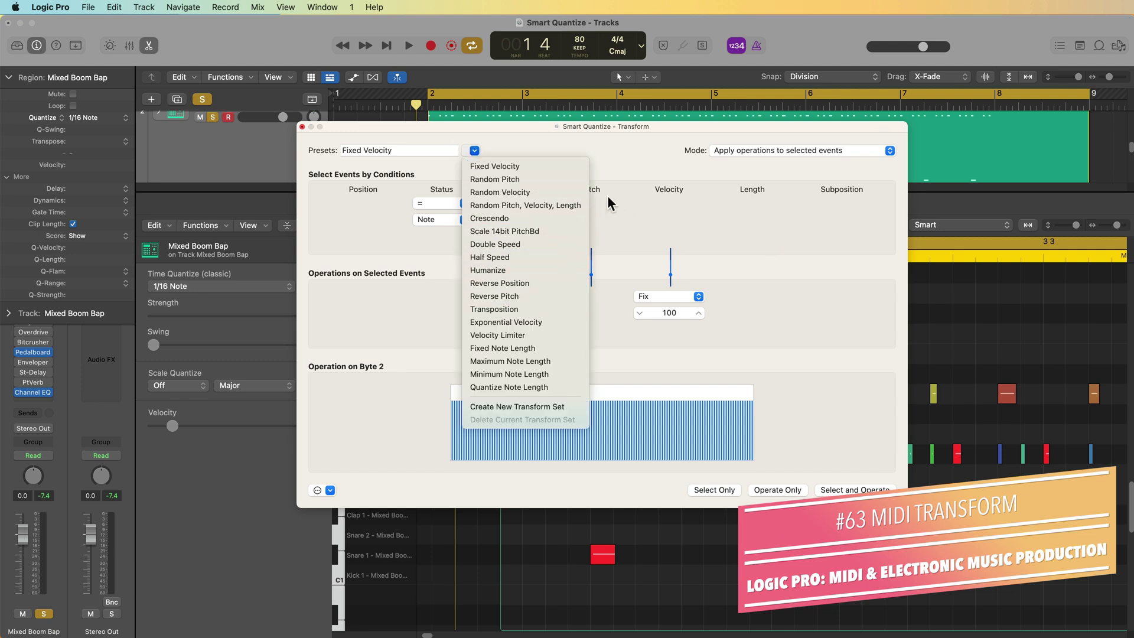
click(638, 175)
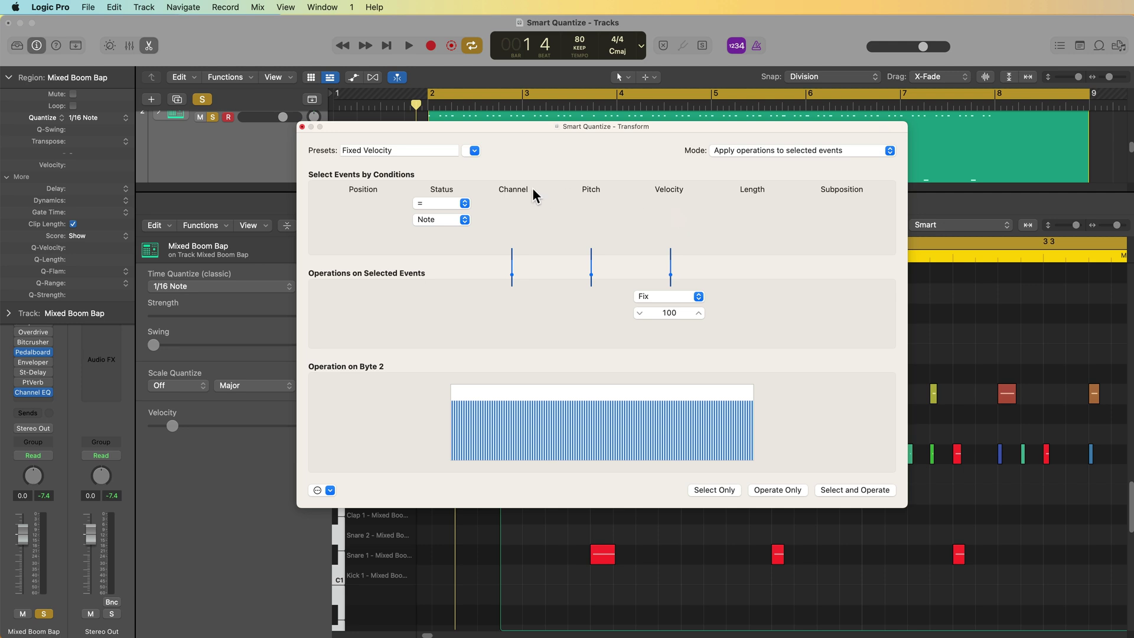
click(474, 151)
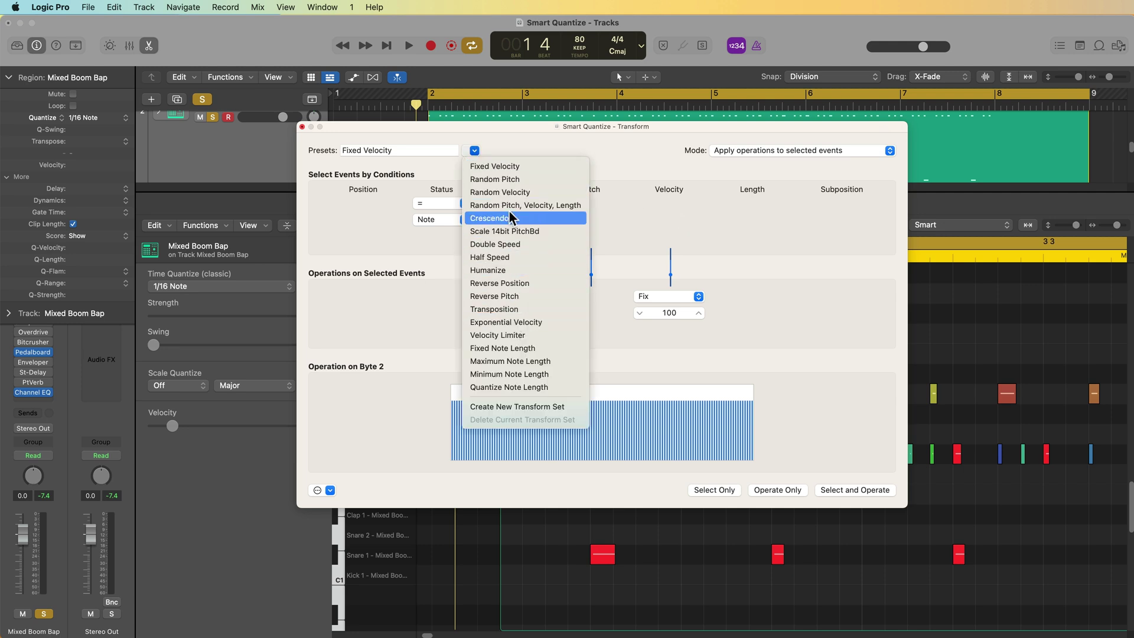
click(643, 162)
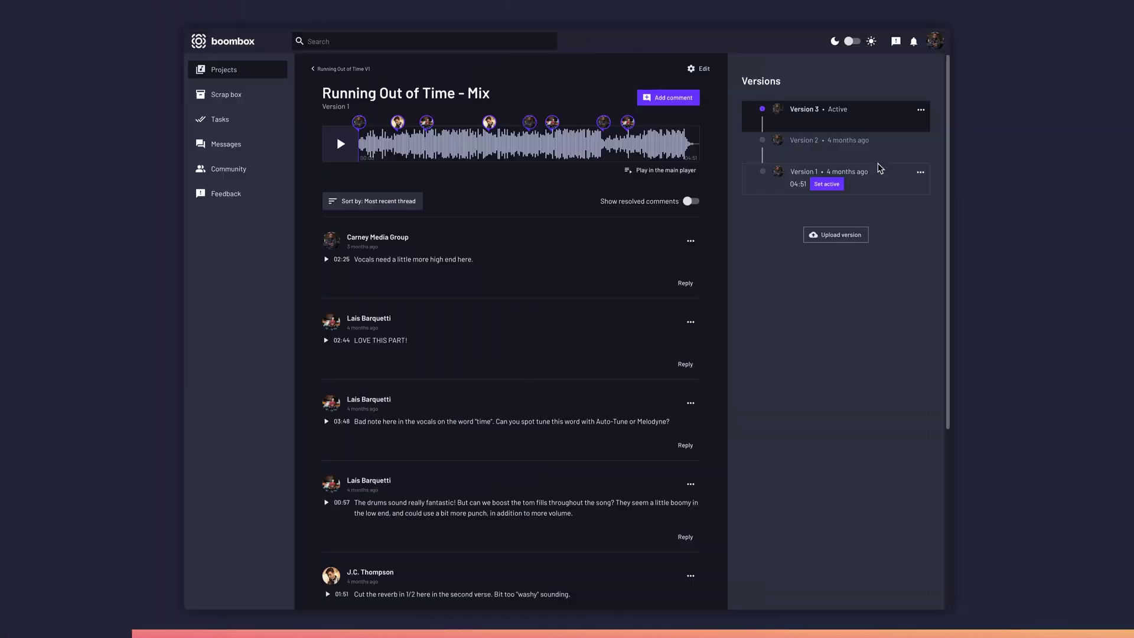
Step: In Boombox, try Version 2 and the upload dialog, then show the mix page's Version 3
click(883, 154)
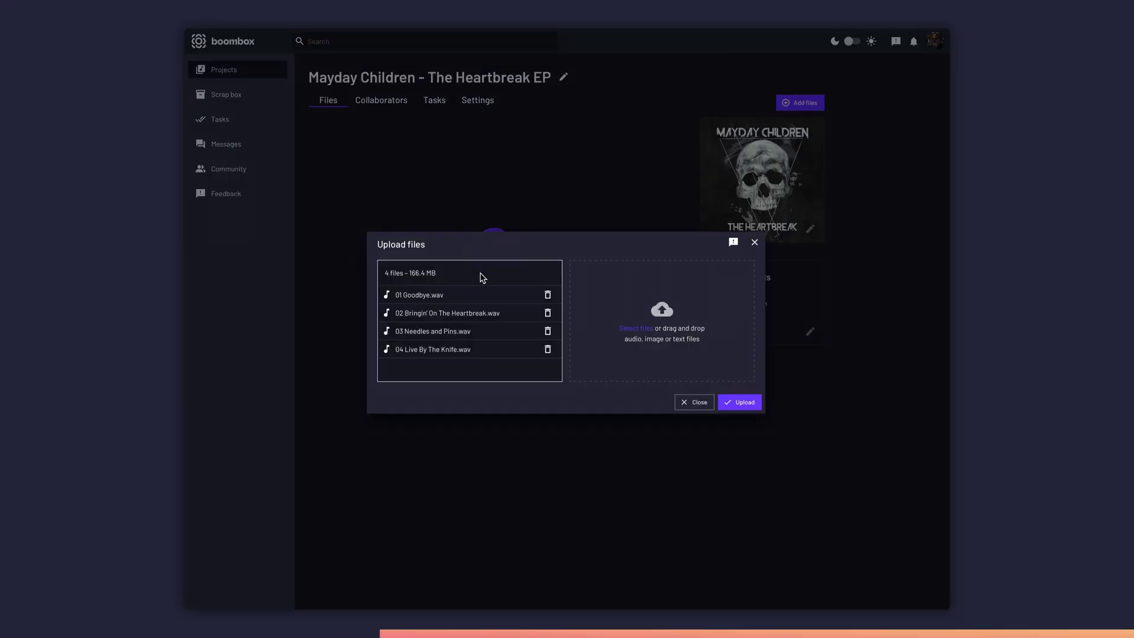
click(740, 403)
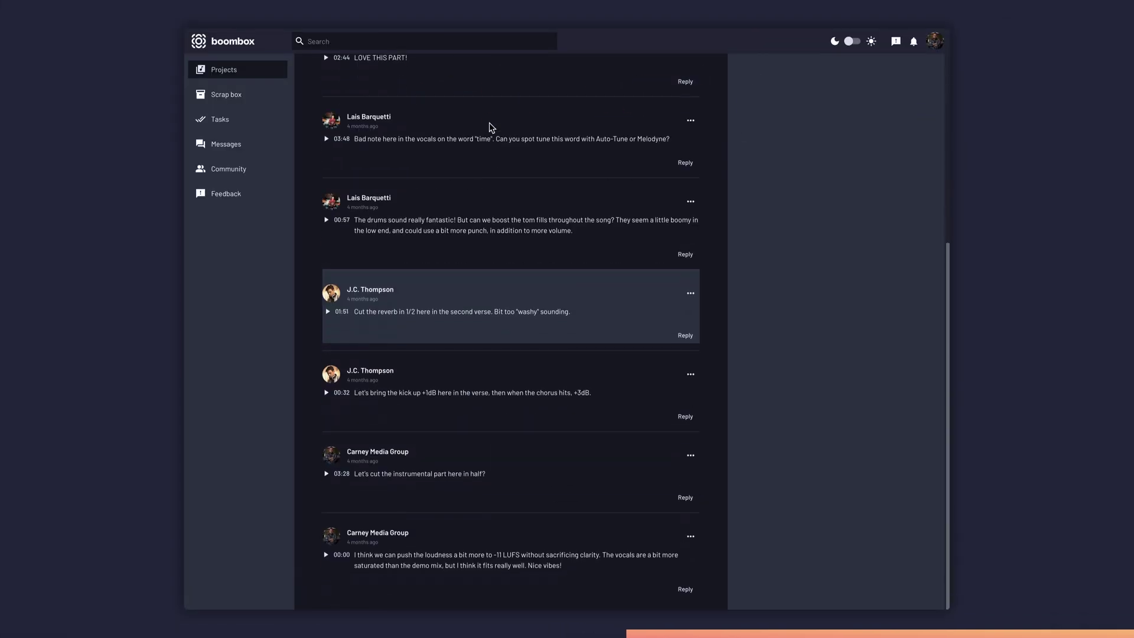
click(880, 155)
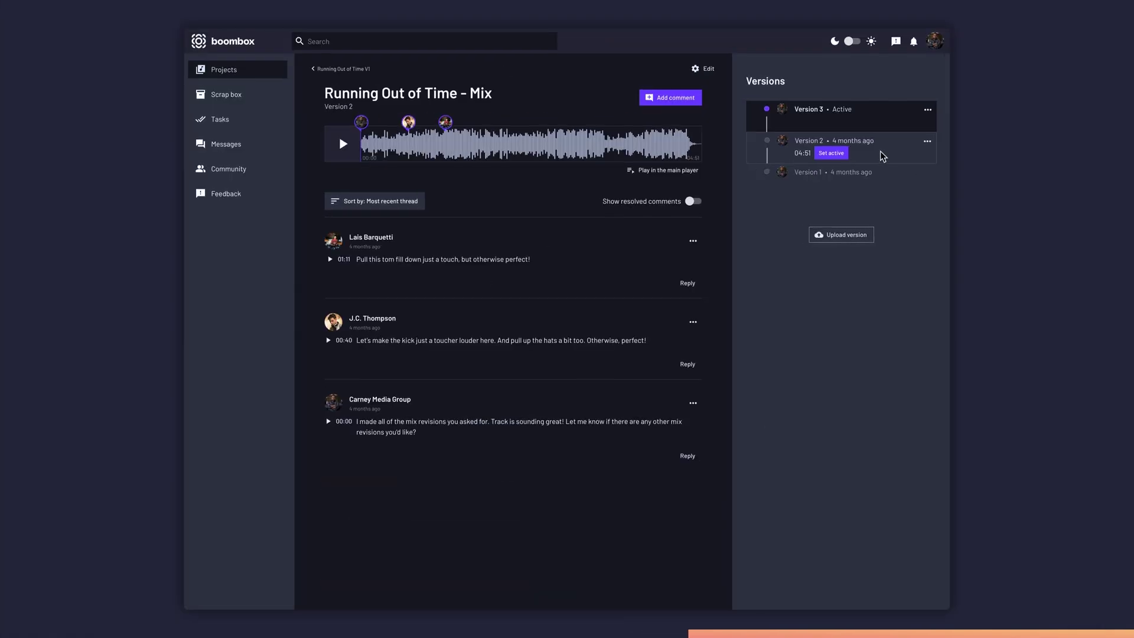
click(882, 124)
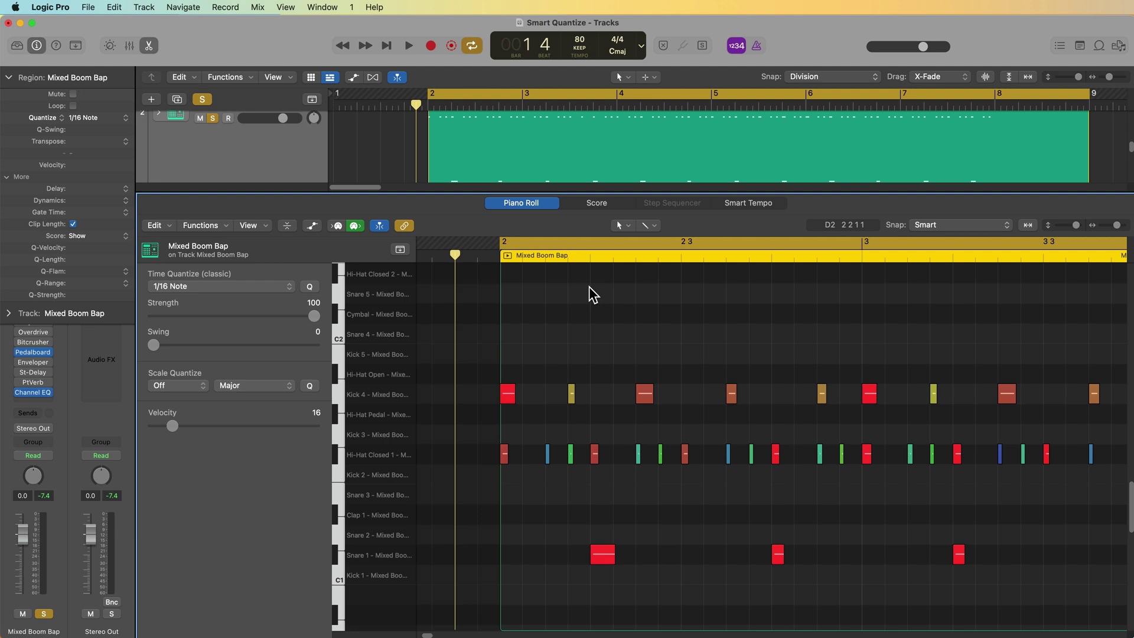
Step: Open and close the MIDI Transform window, then show the Piano Roll's Functions > MIDI Transform presets
key(super+4)
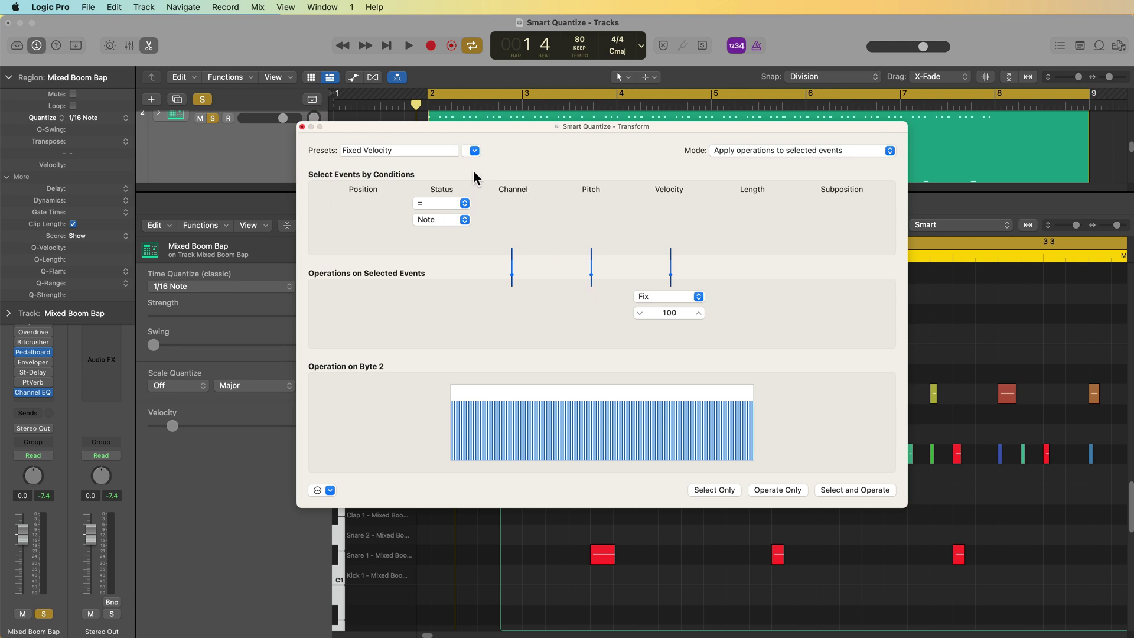
click(303, 127)
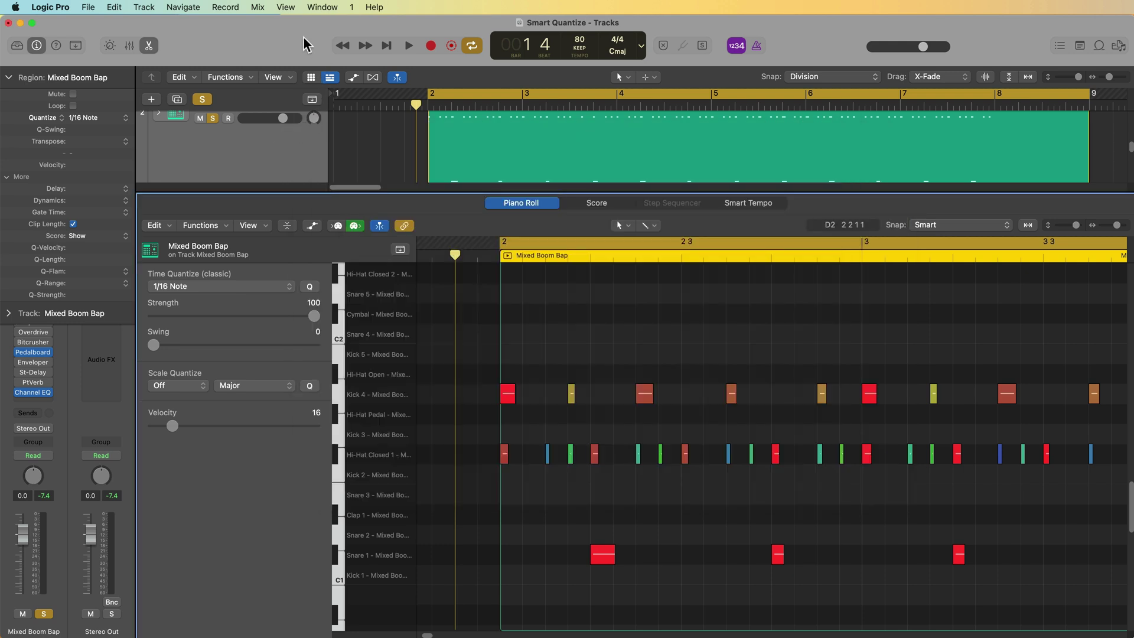
click(324, 7)
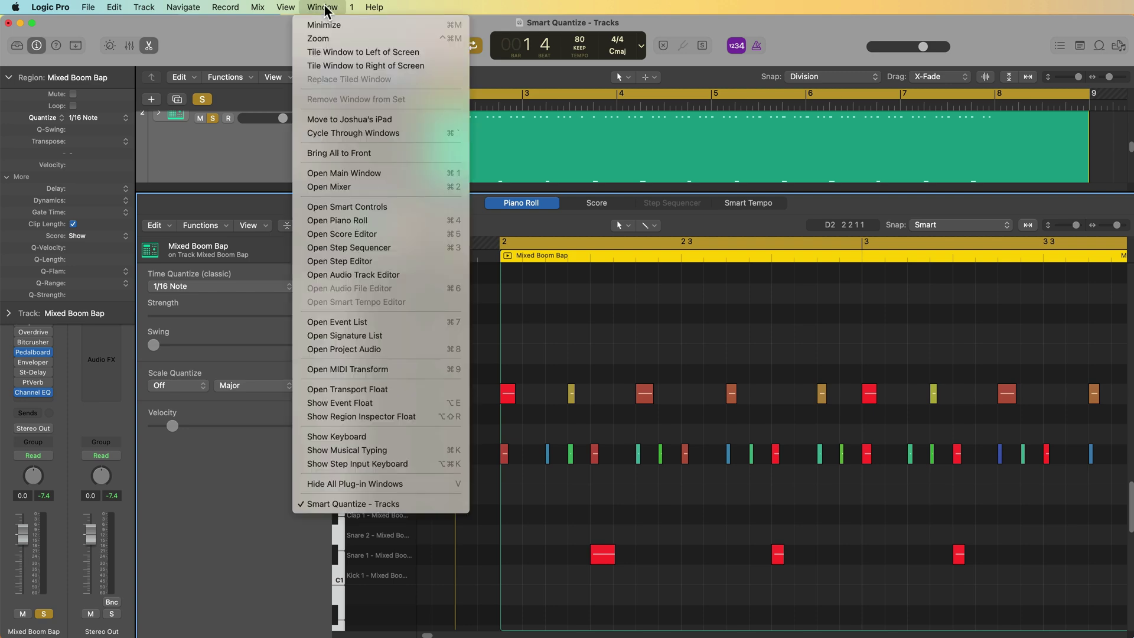
click(419, 368)
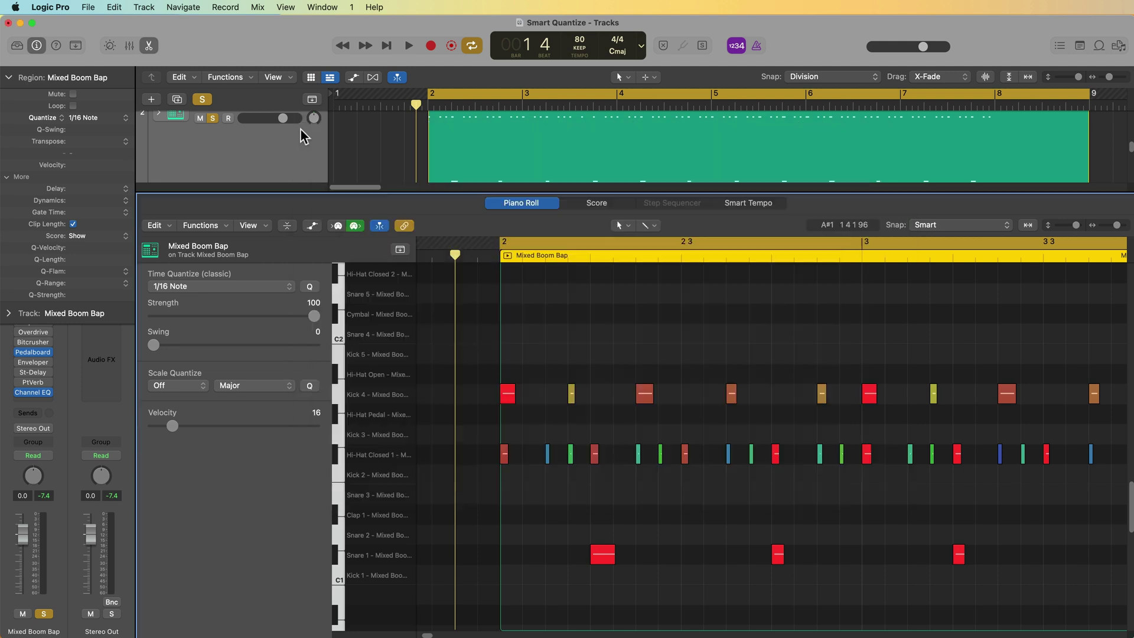
click(302, 127)
click(220, 225)
mouse_move(268, 364)
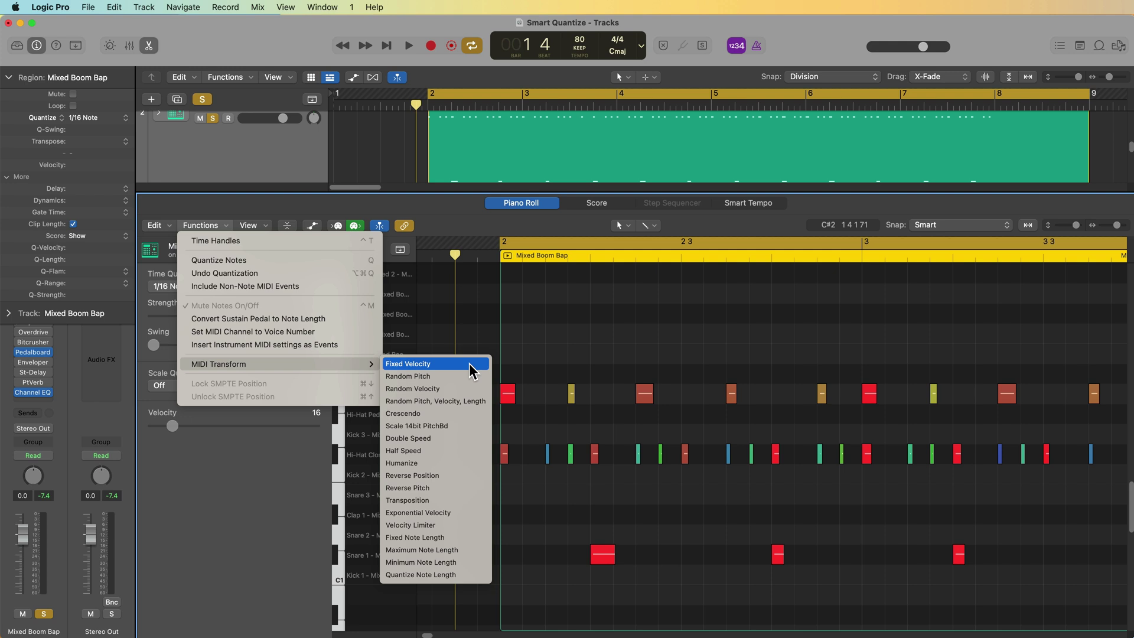
Step: Load the Fixed Velocity preset and fit the whole region in the piano roll with Z
click(440, 363)
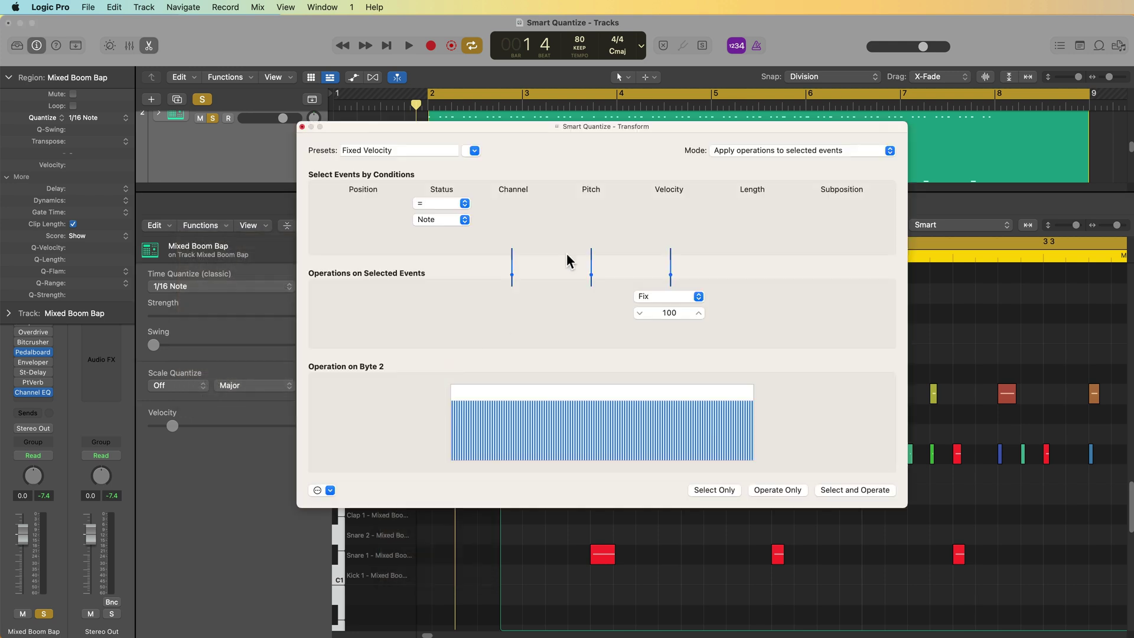
drag(640, 126, 366, 28)
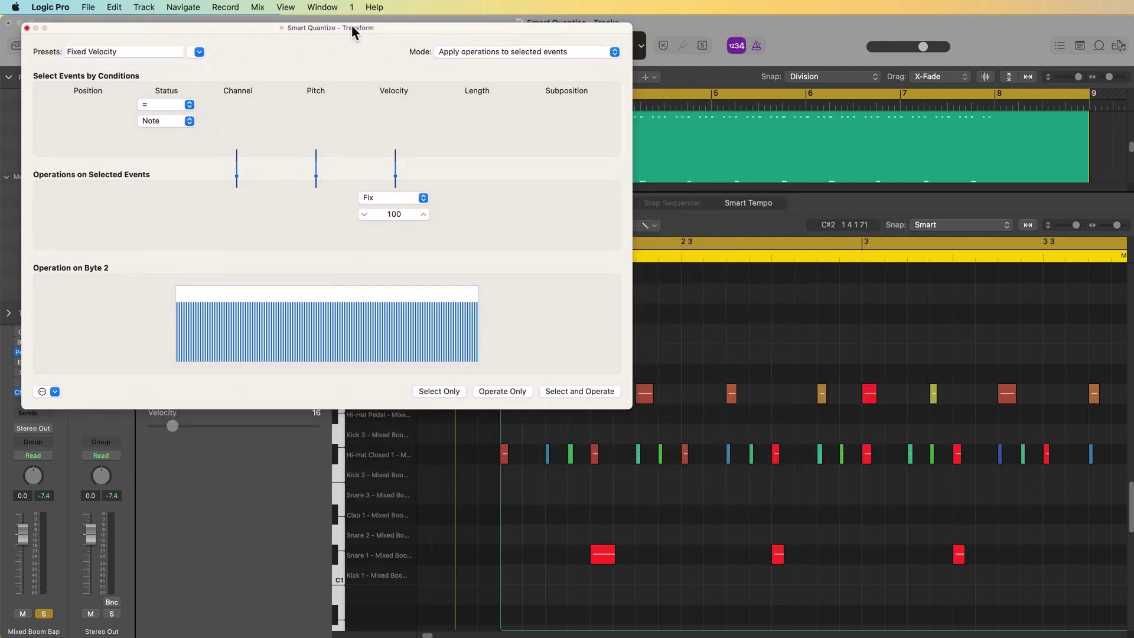
click(731, 325)
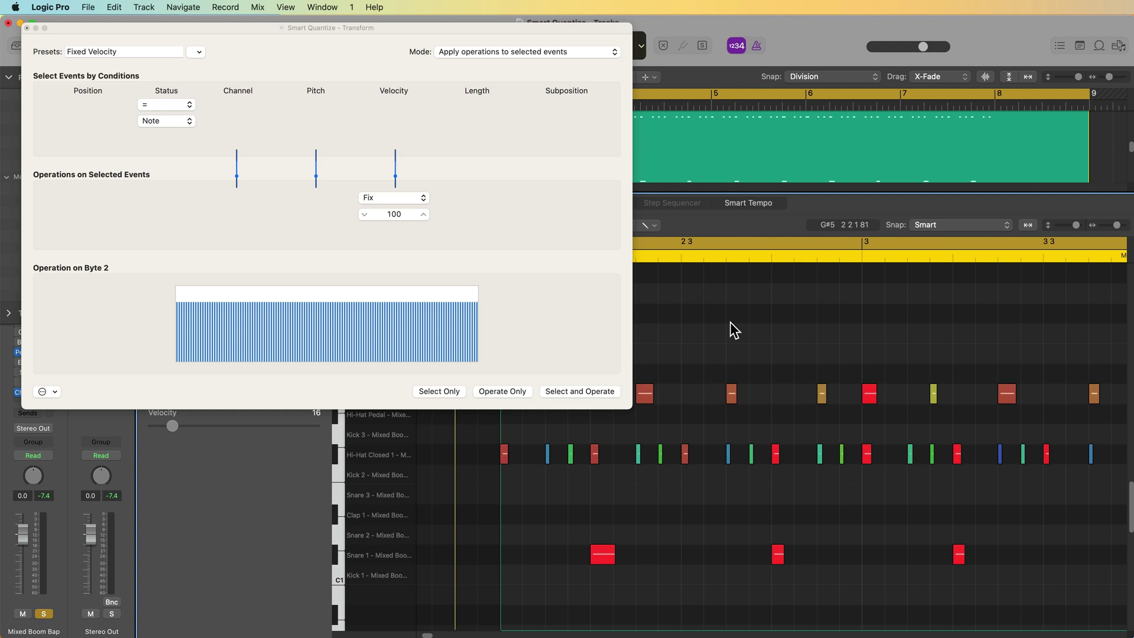
key(z)
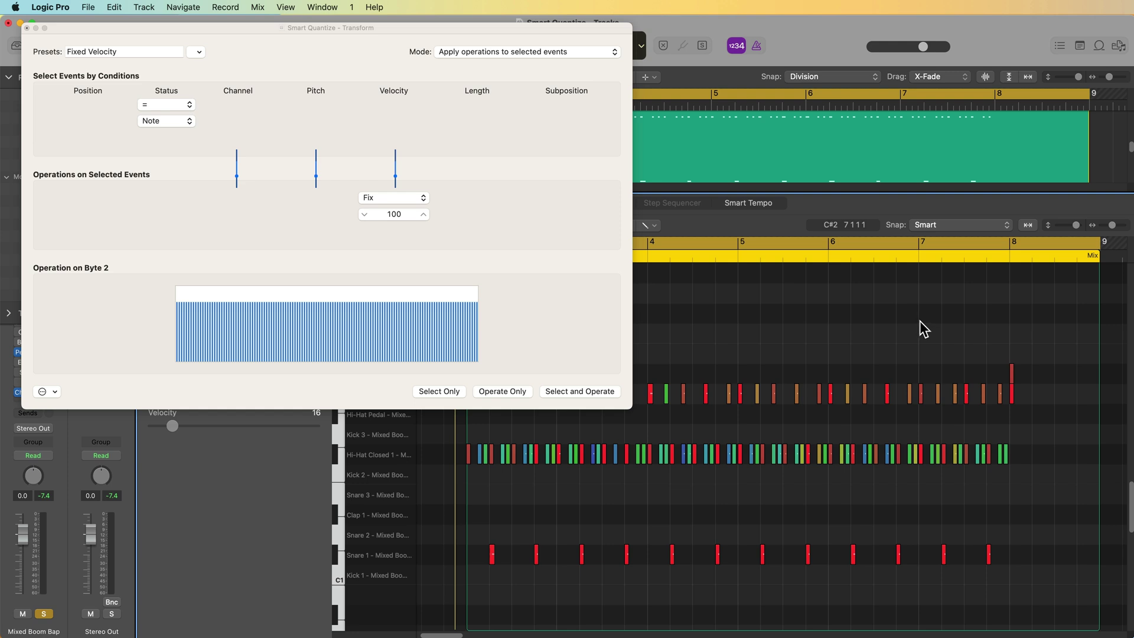
drag(452, 26, 702, 141)
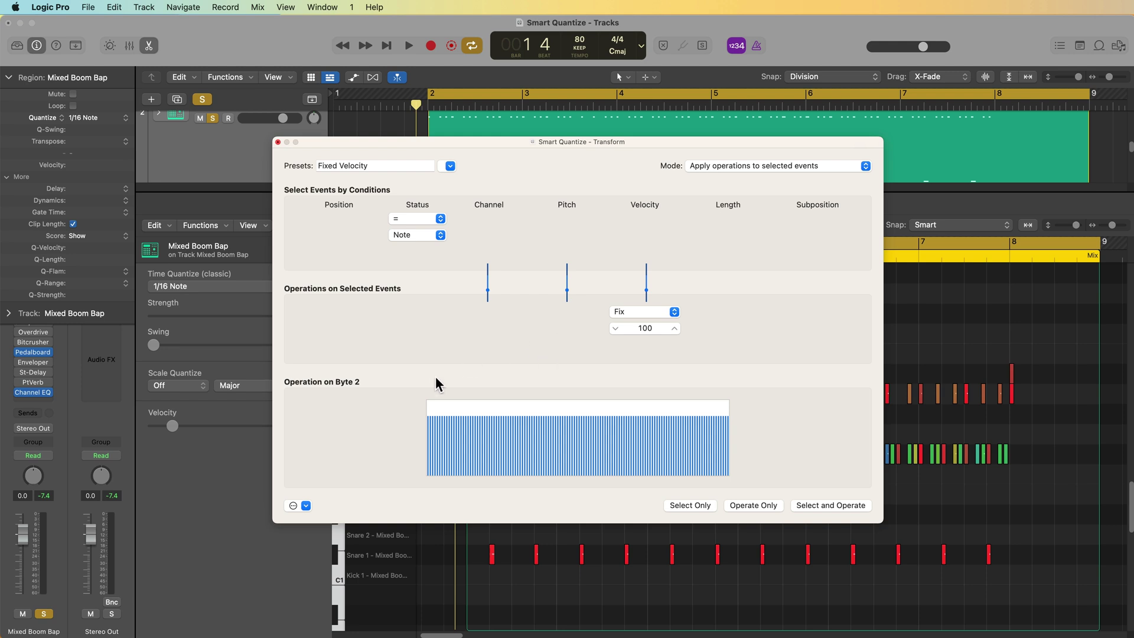
click(306, 505)
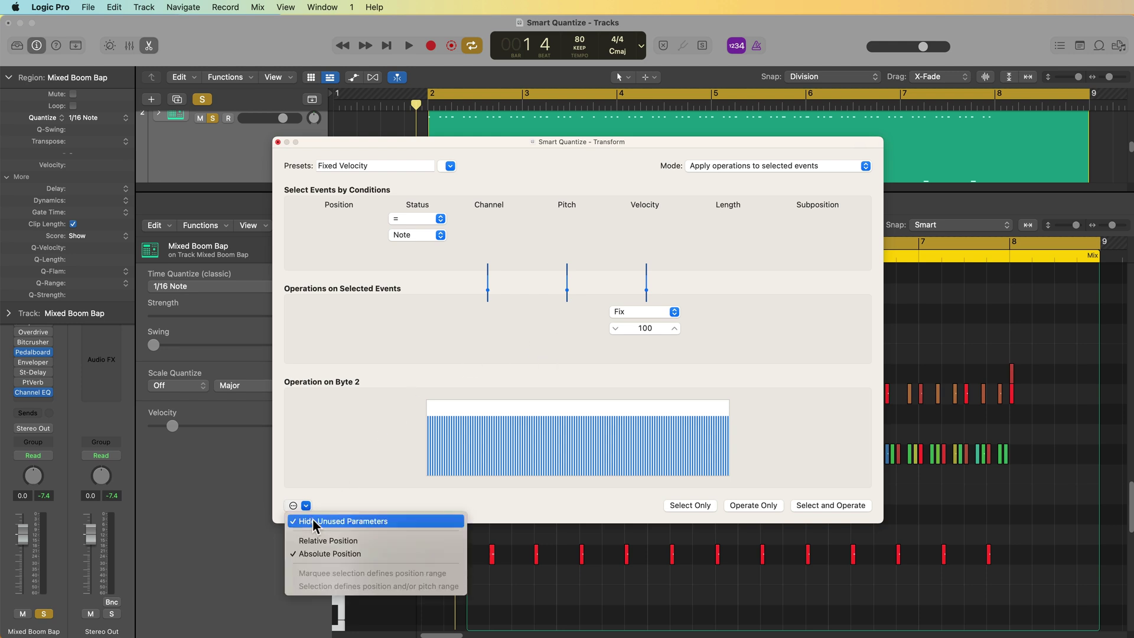
click(374, 521)
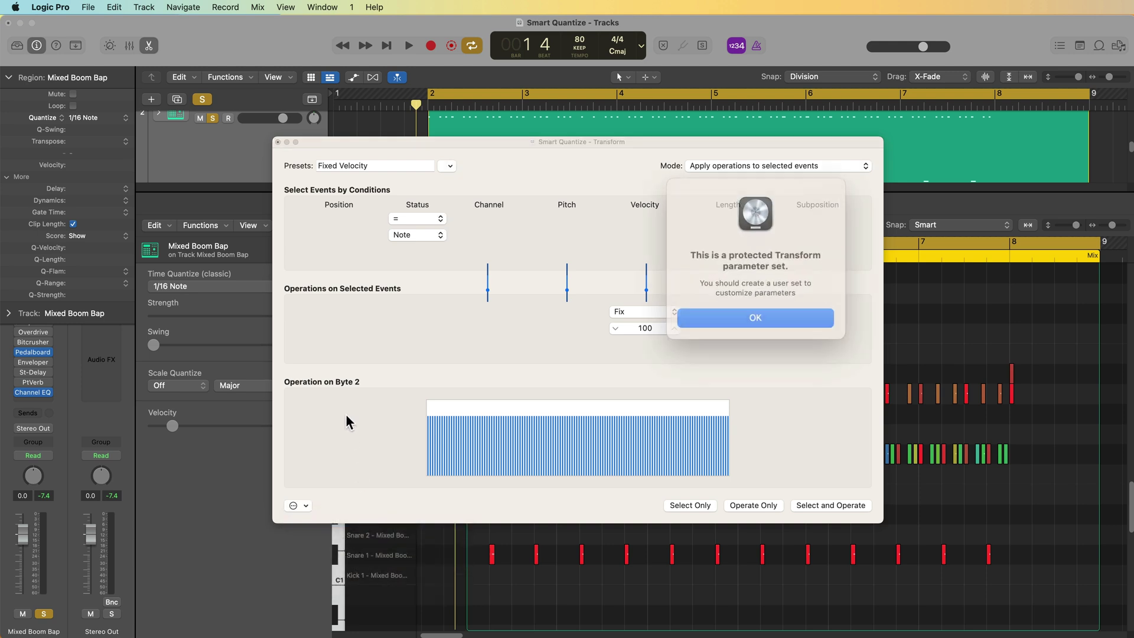
click(741, 310)
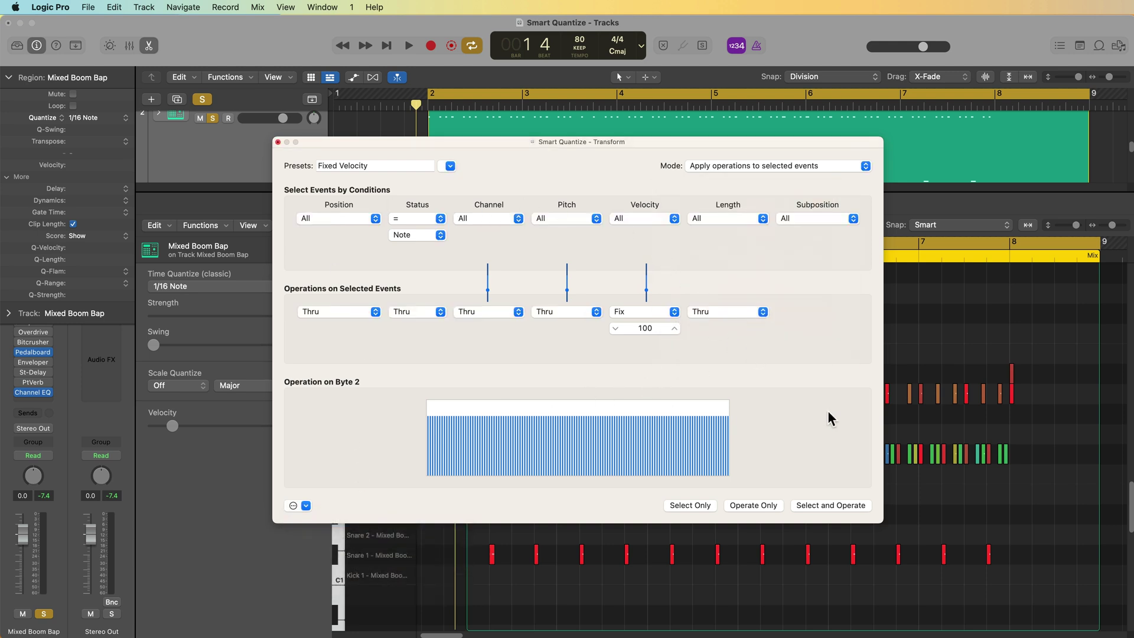
click(450, 166)
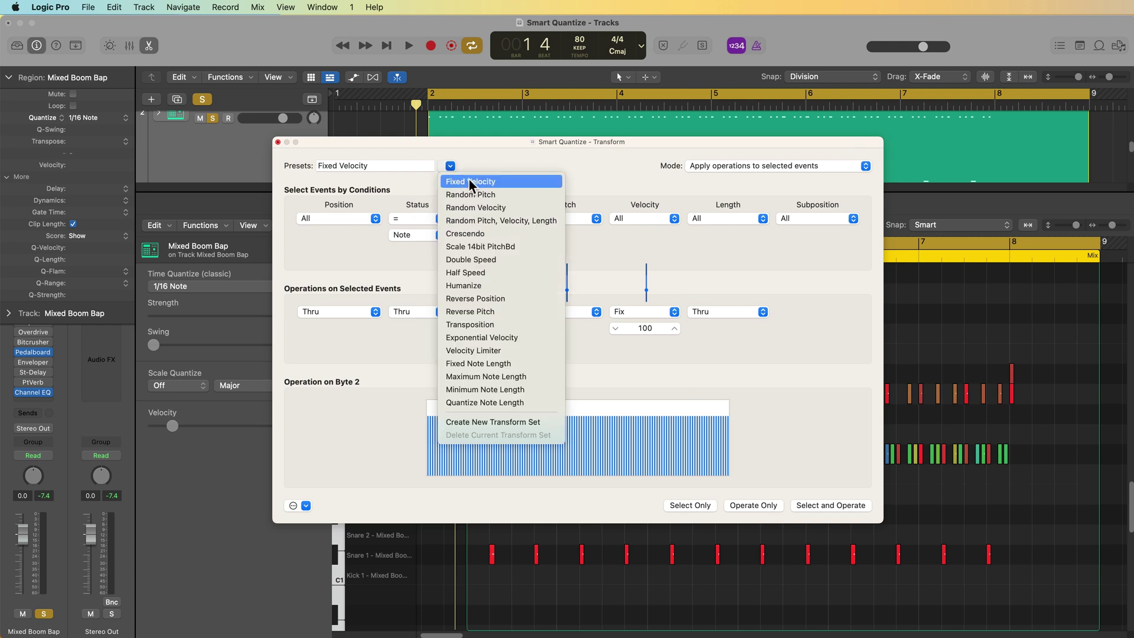
click(473, 182)
click(306, 506)
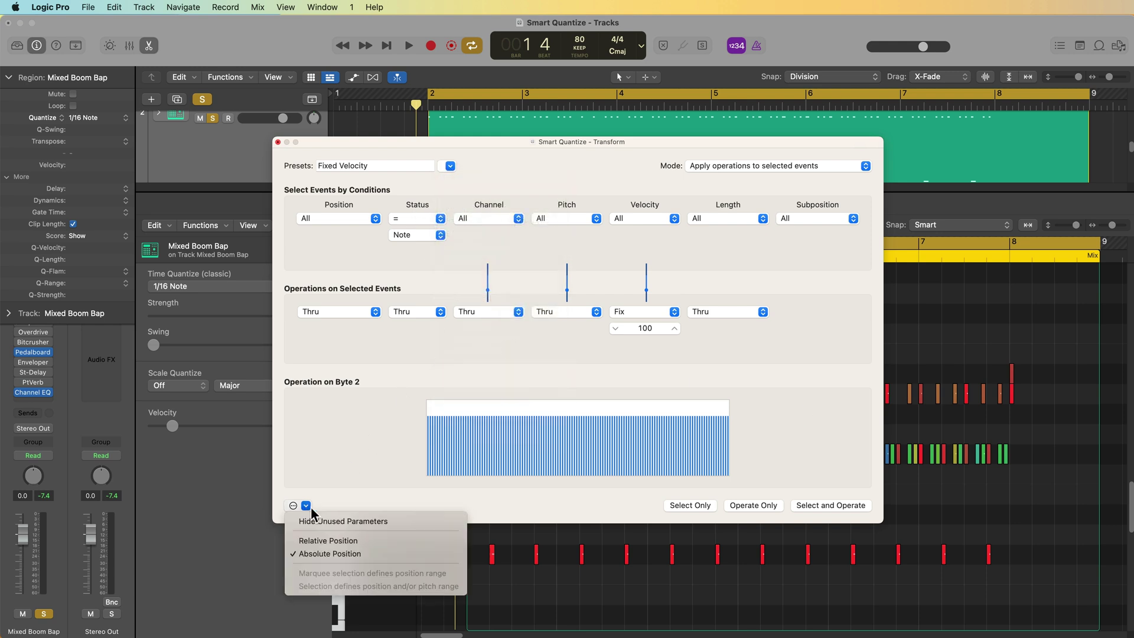
click(341, 523)
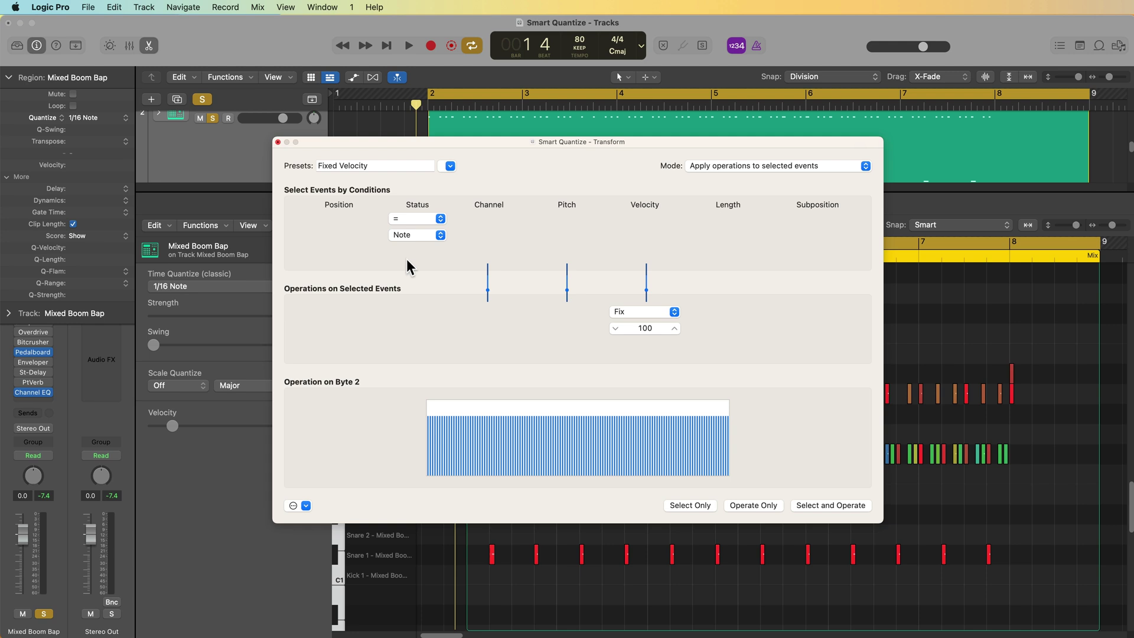
Step: Set the fixed velocity to 80 and move the Transform window to the top-left
click(646, 327)
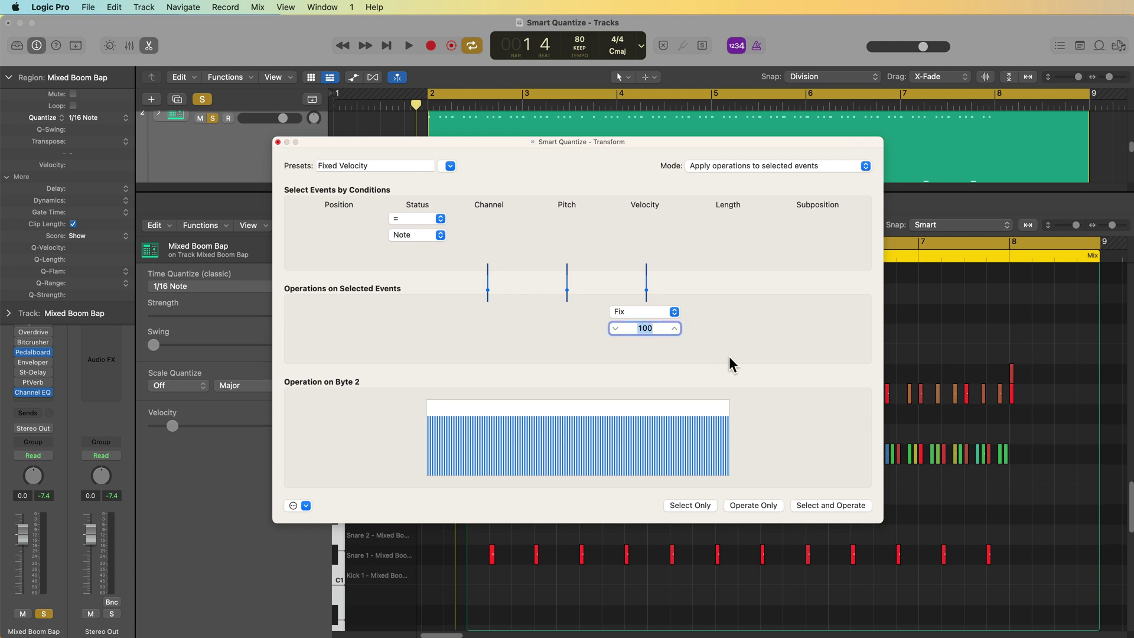
text(80)
key(Return)
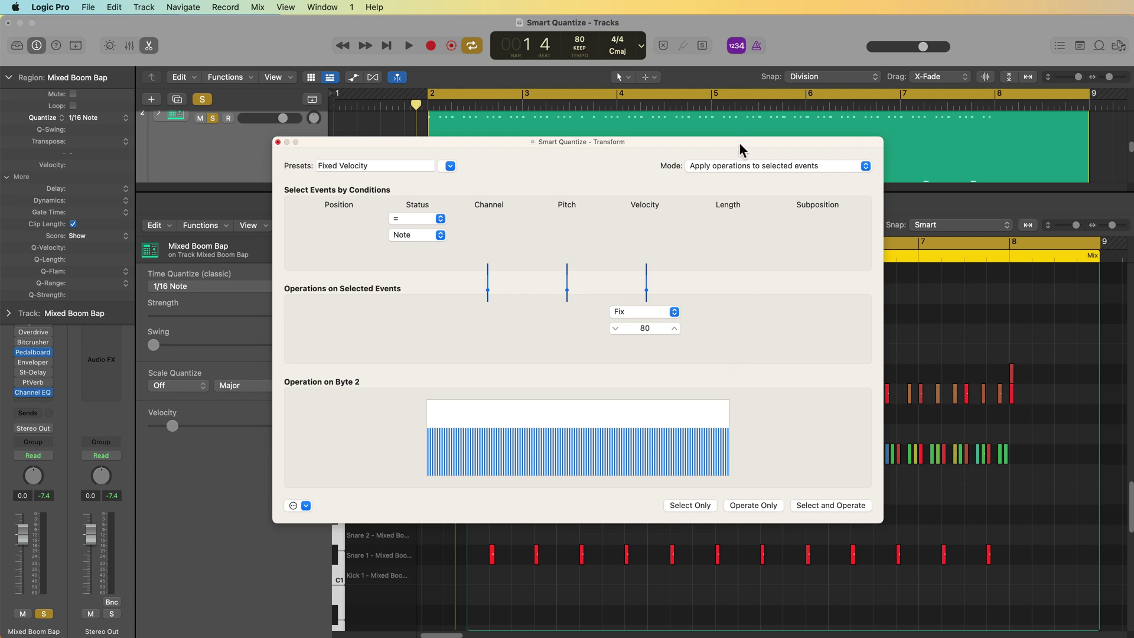
drag(741, 148, 495, 48)
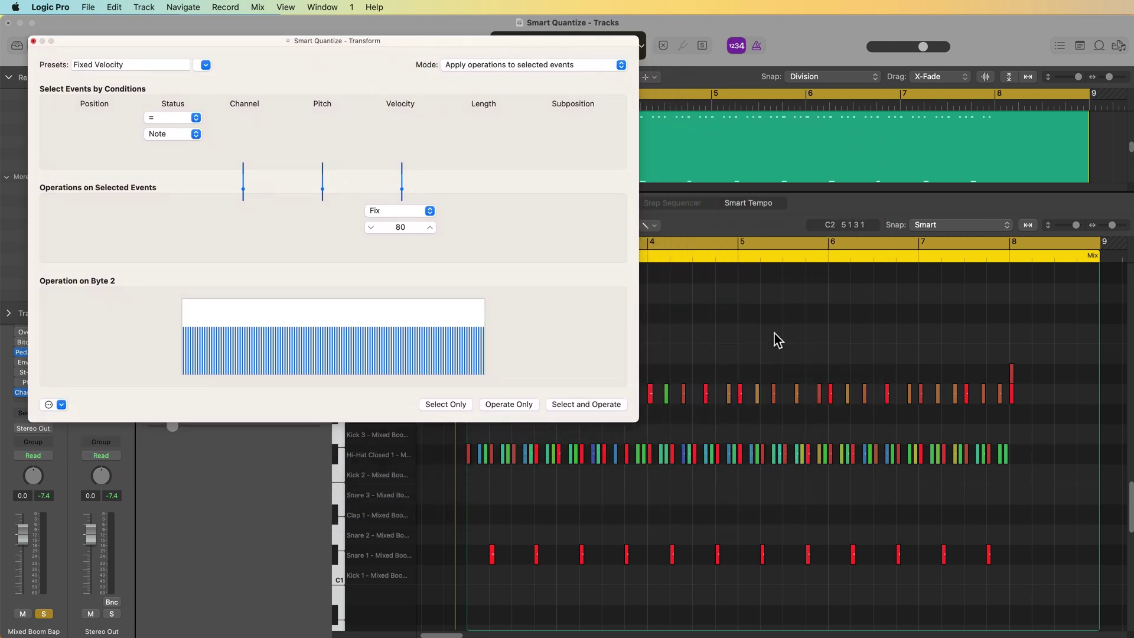
click(755, 135)
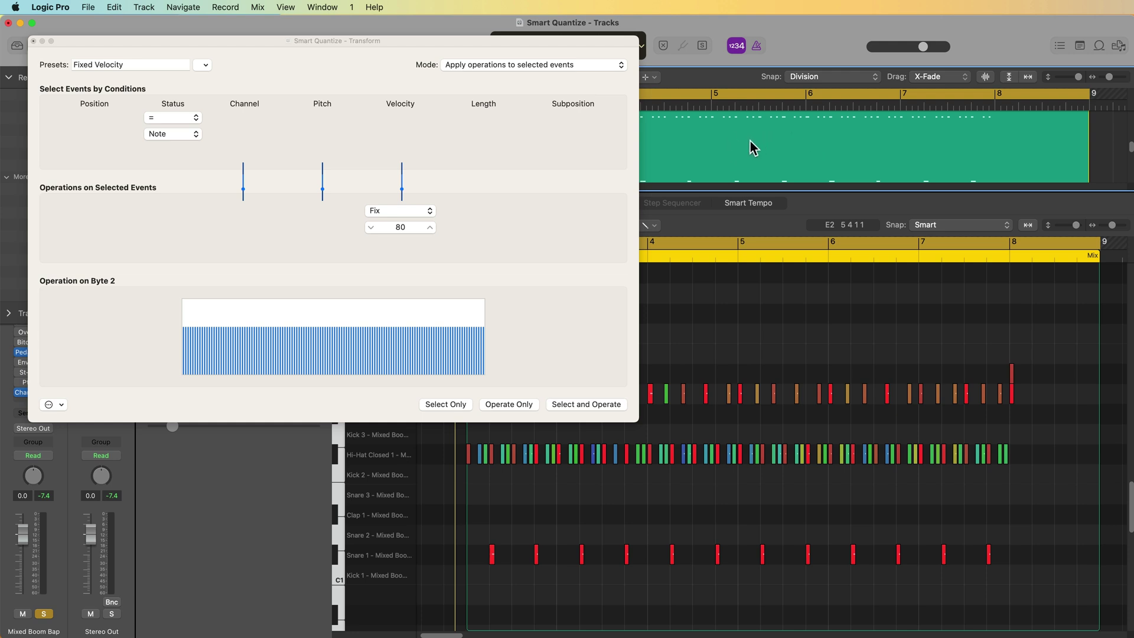
Step: Select and deselect the matching drum notes, zooming in around the playhead
click(461, 406)
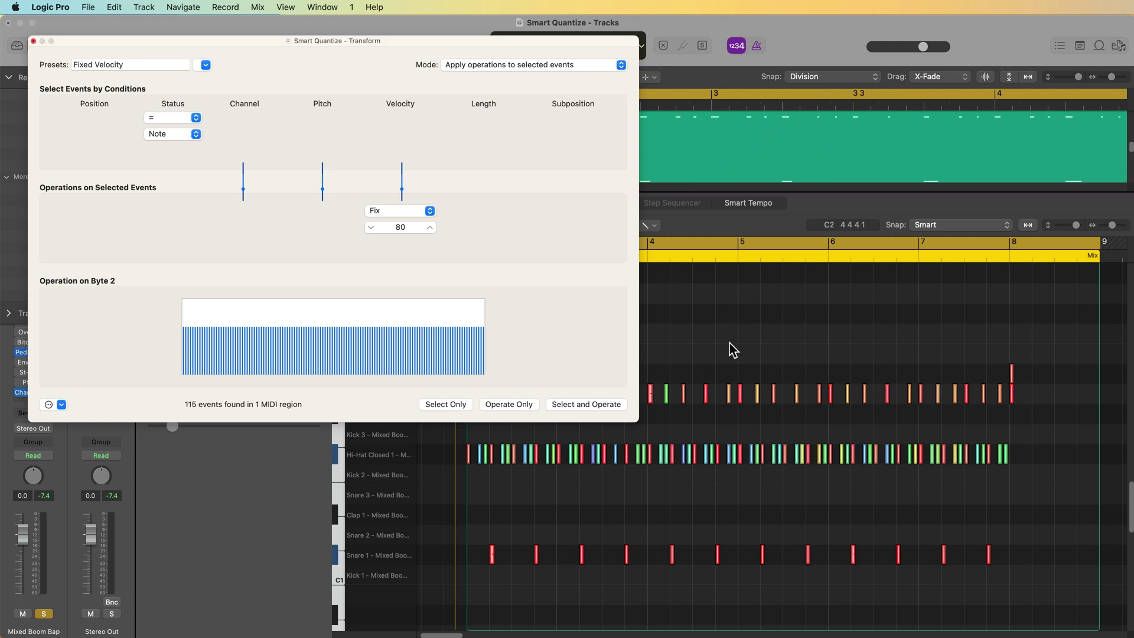
key(super+Right)
key(super+Right)
key(super+Right)
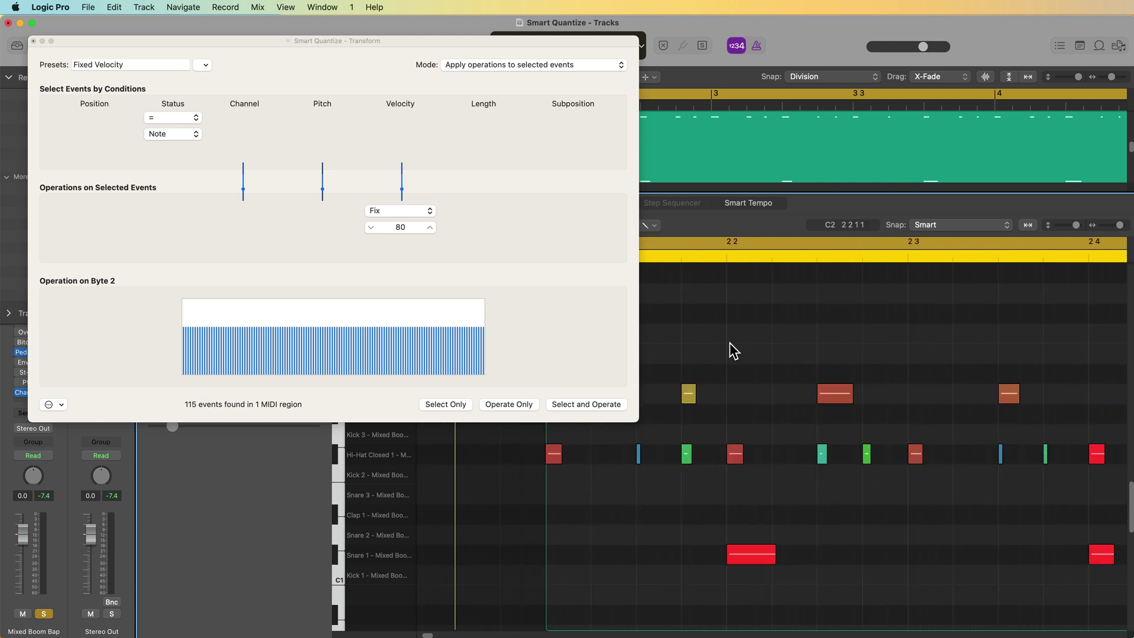
click(452, 402)
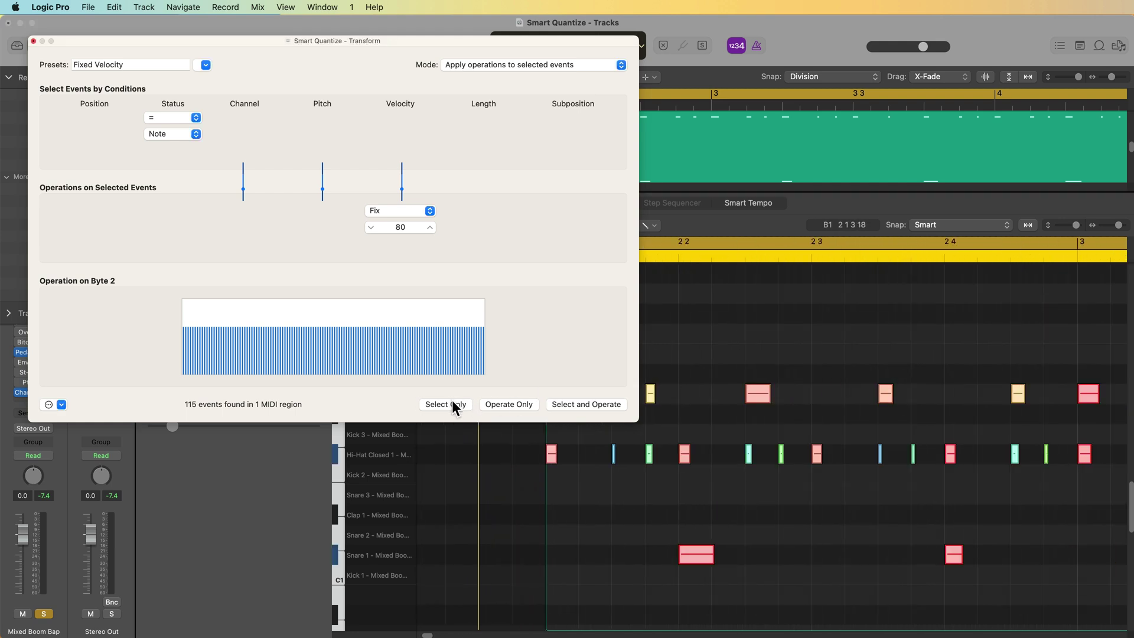
click(690, 371)
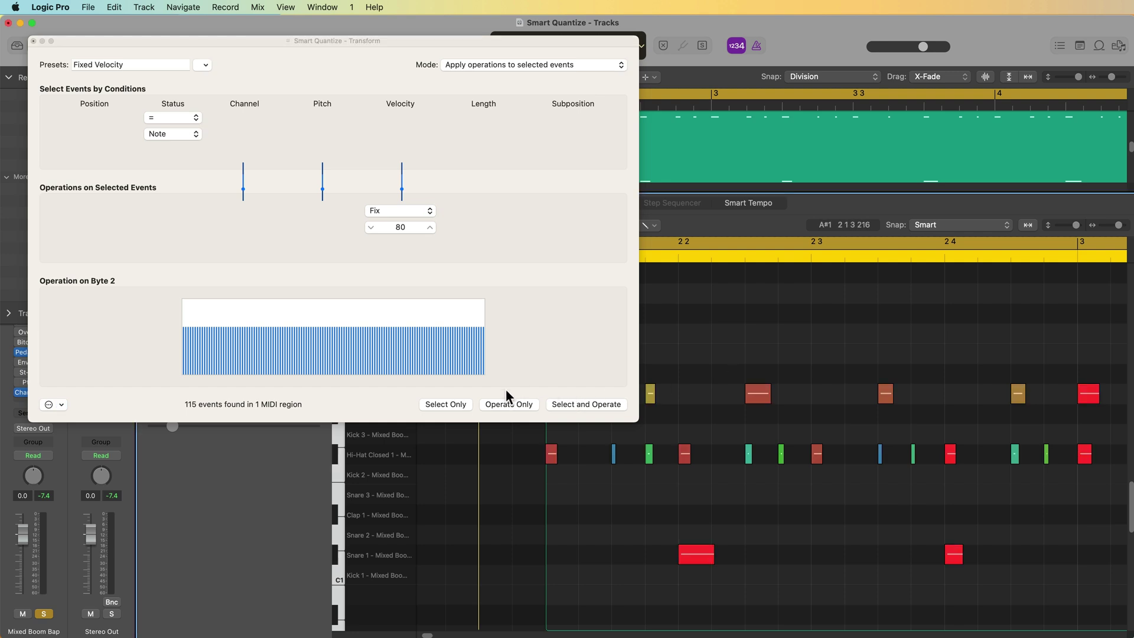
click(572, 407)
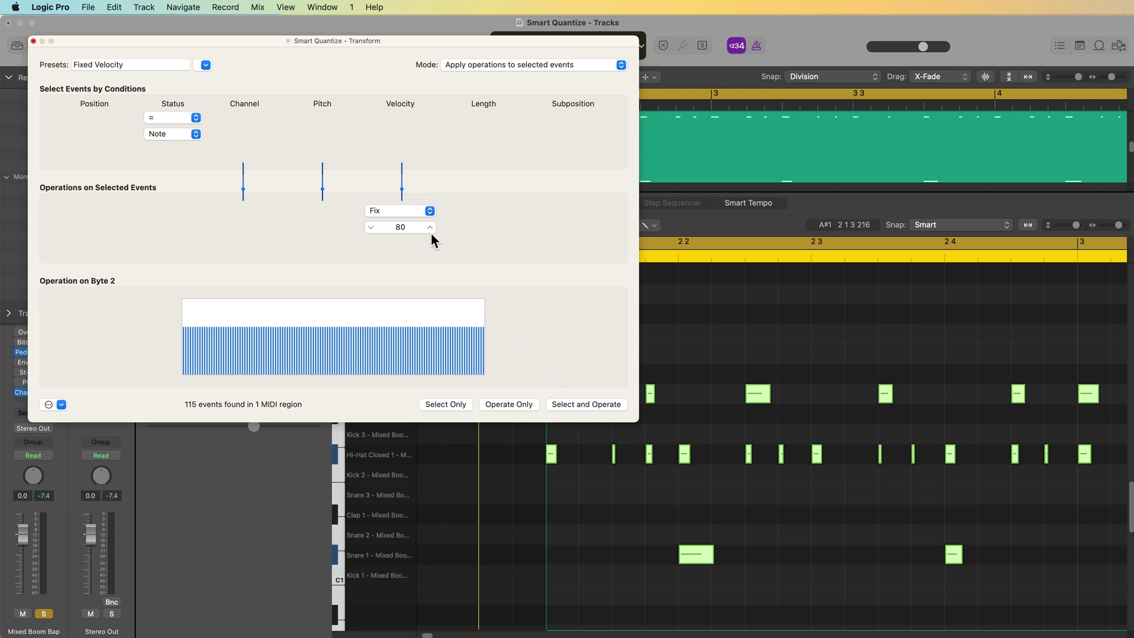
click(813, 370)
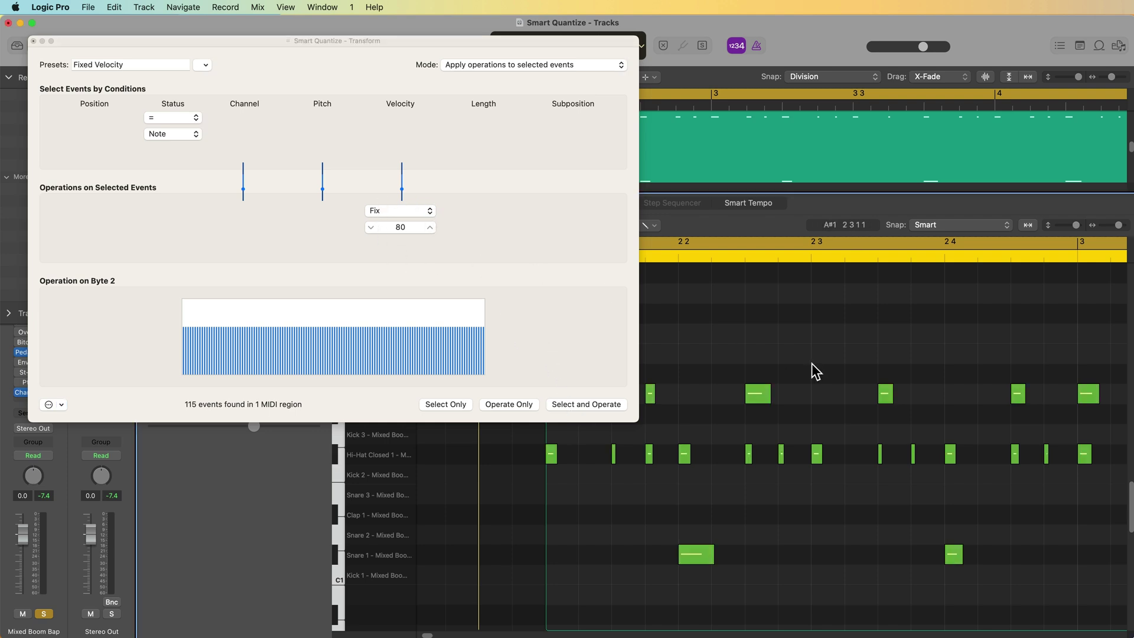
Step: Change the fixed velocity to 120 and apply it to all drum notes
double_click(407, 225)
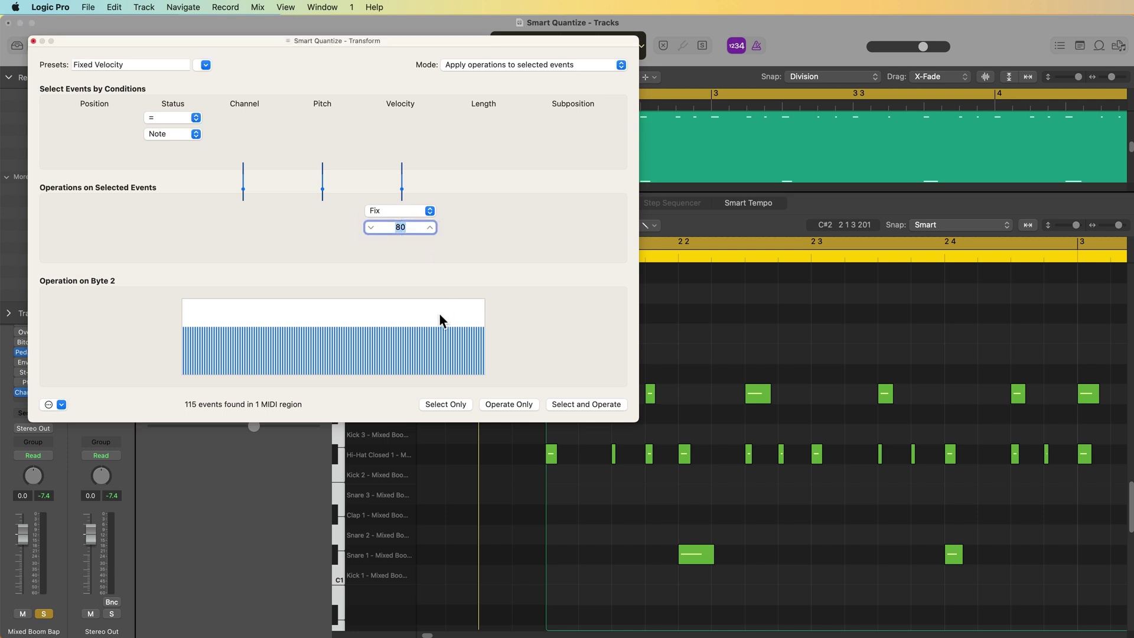
text(120)
key(Return)
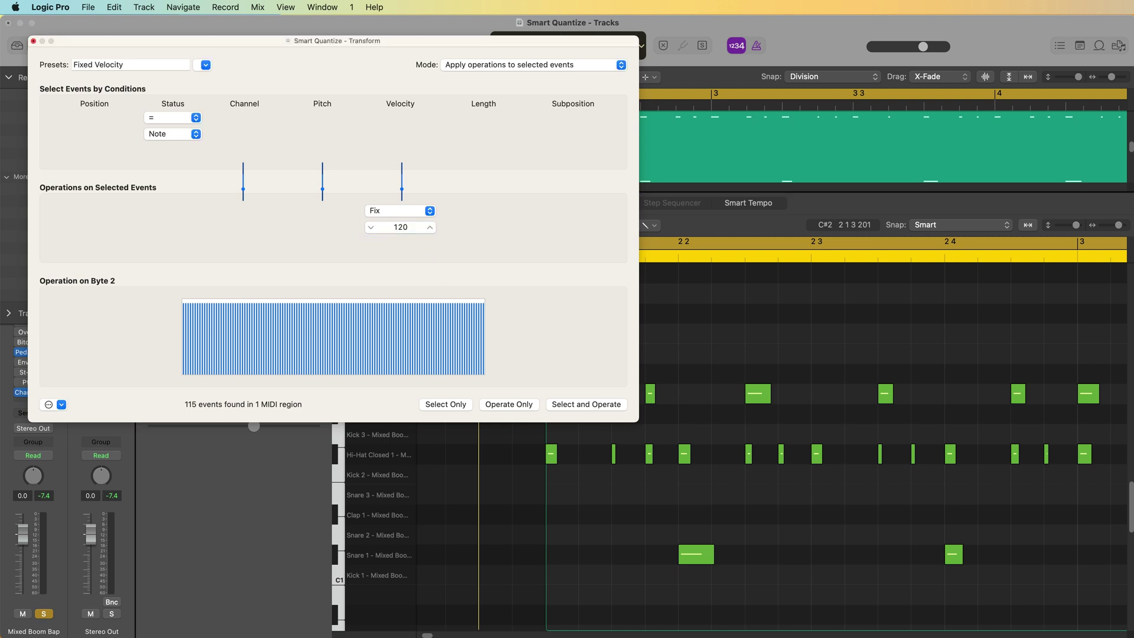
click(596, 405)
click(810, 309)
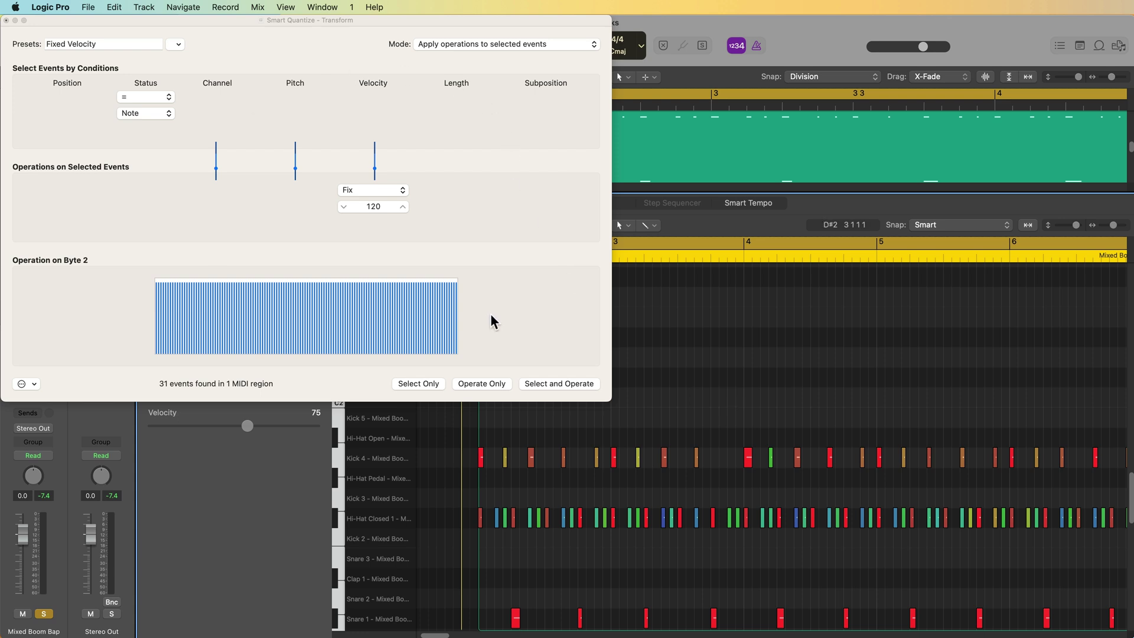
Step: Select the Kick 4 notes and apply fixed velocity 120 to only those notes
drag(447, 421, 720, 478)
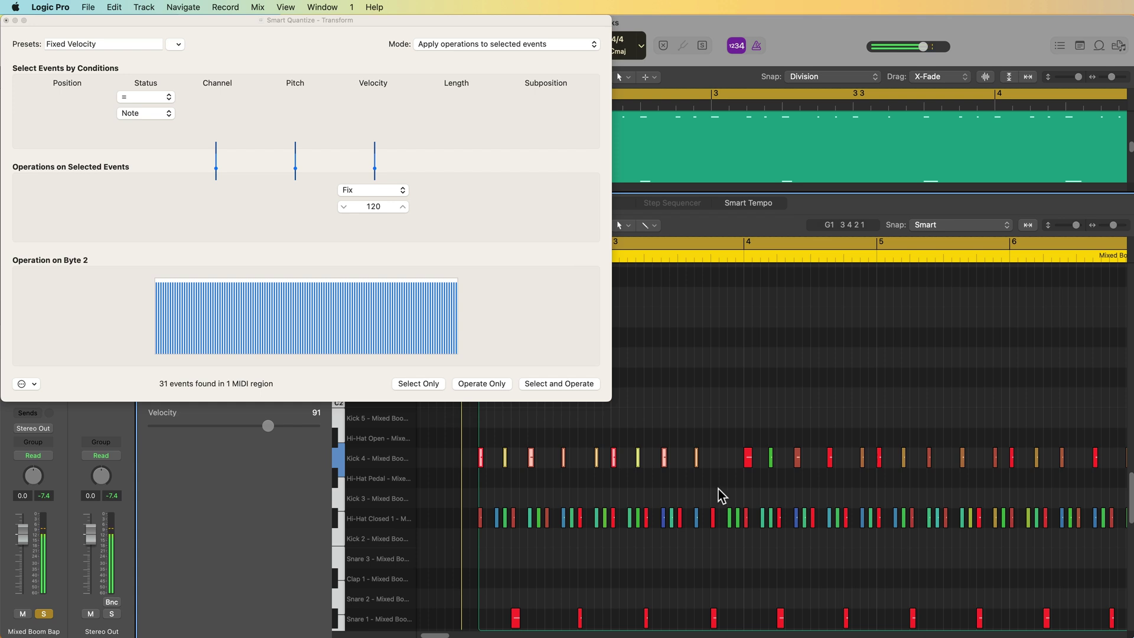
click(476, 384)
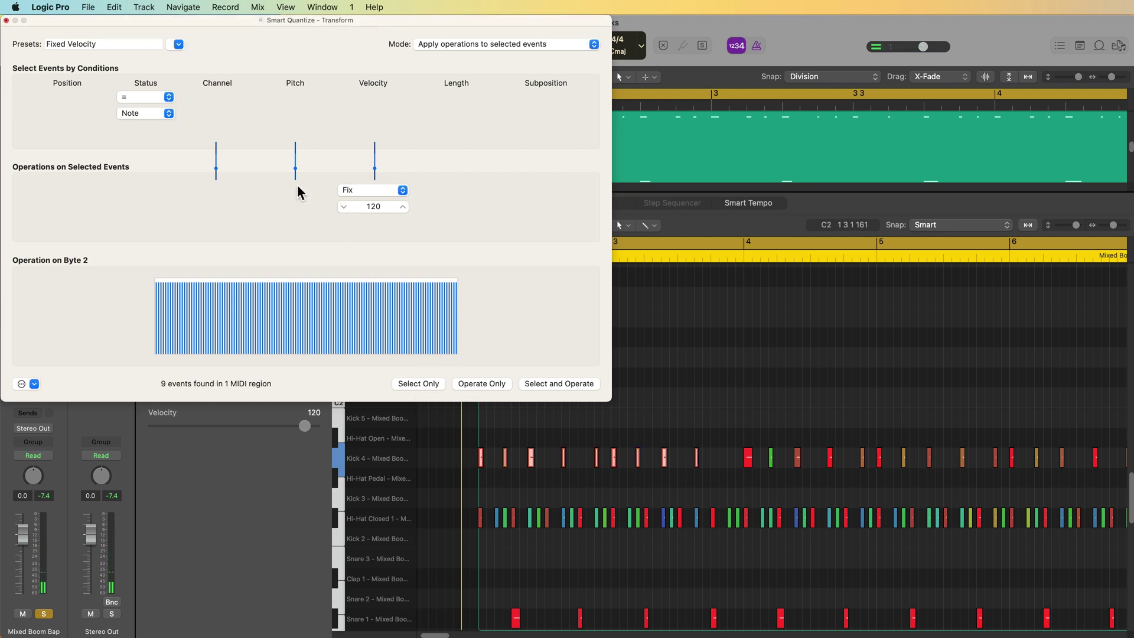
click(697, 414)
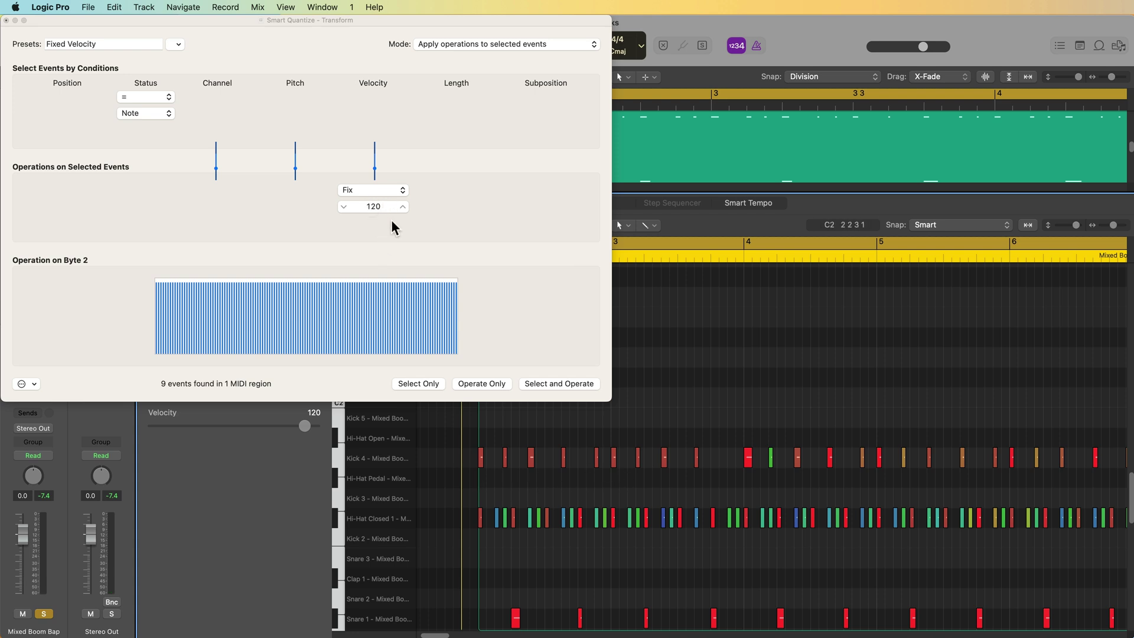
key(super+z)
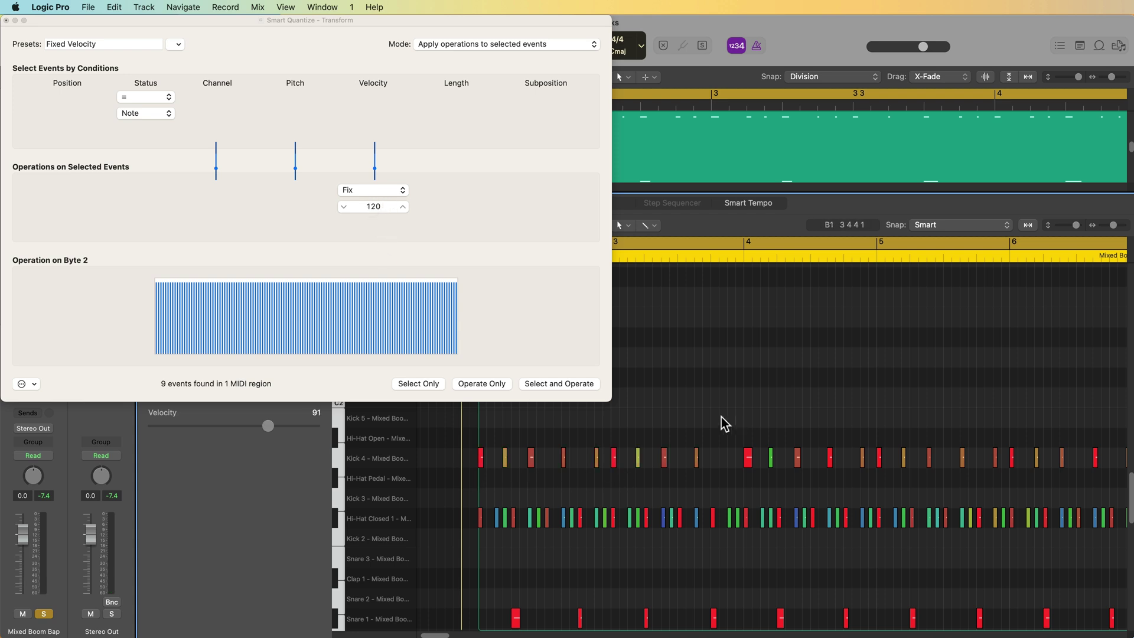
click(339, 459)
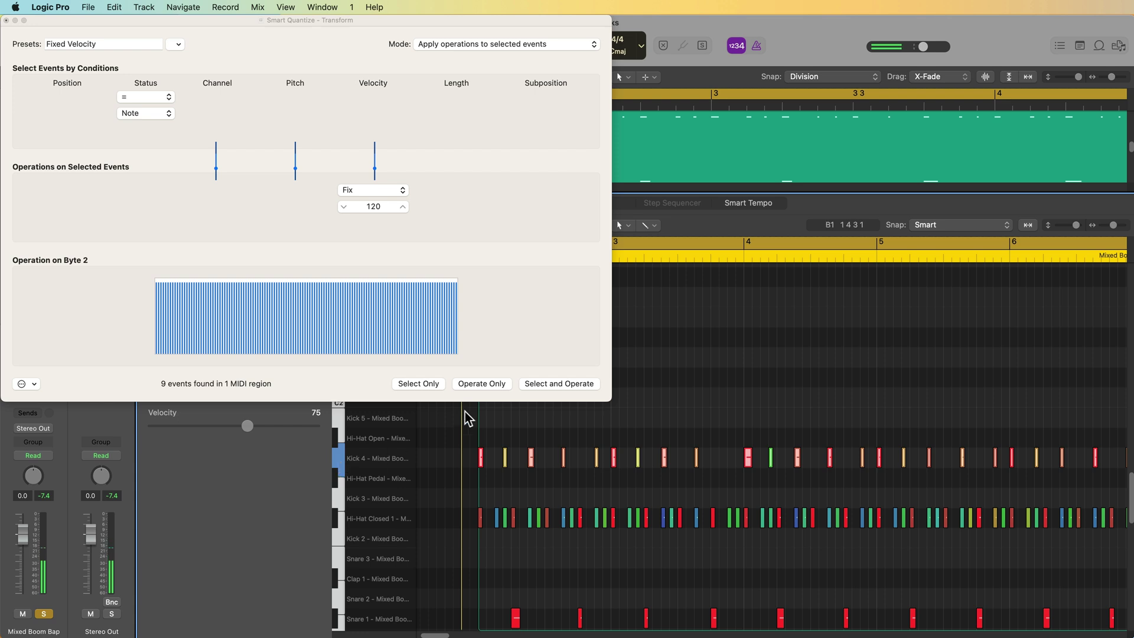
click(481, 385)
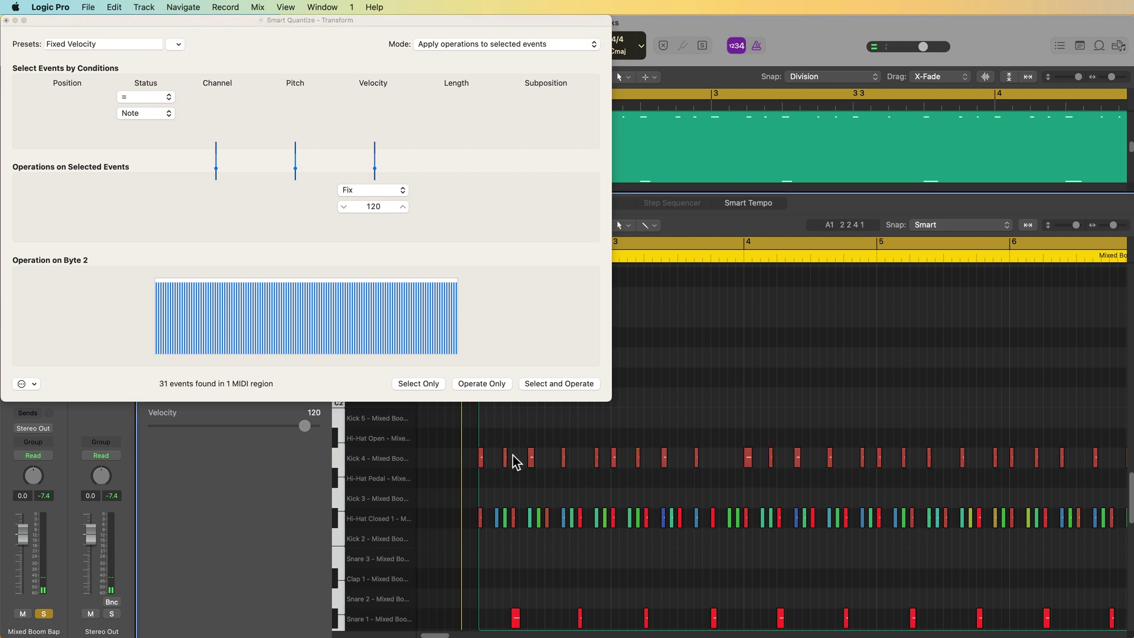
Step: Undo the kick change and show all unused transform parameters, dismissing the protected-preset warning
key(super+z)
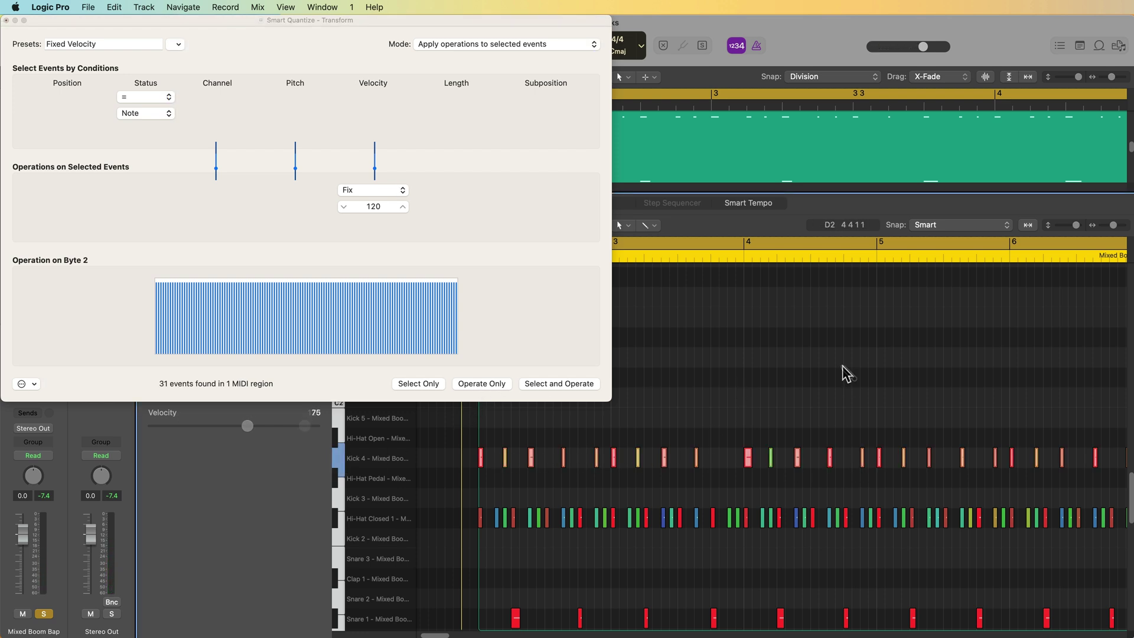
click(522, 220)
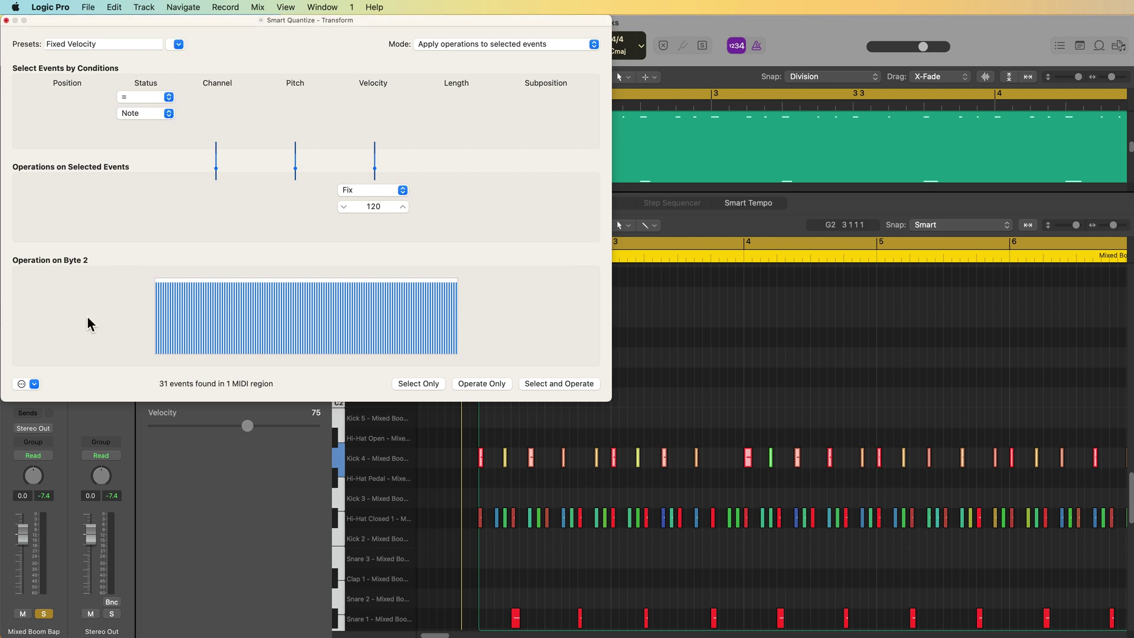
click(34, 384)
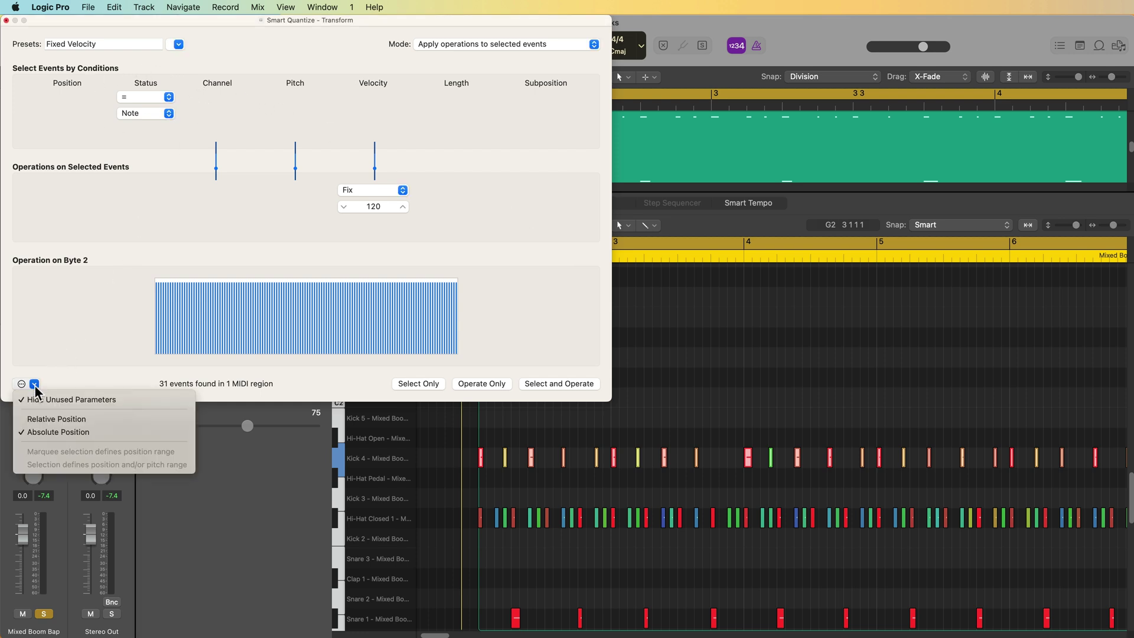
click(88, 399)
click(805, 311)
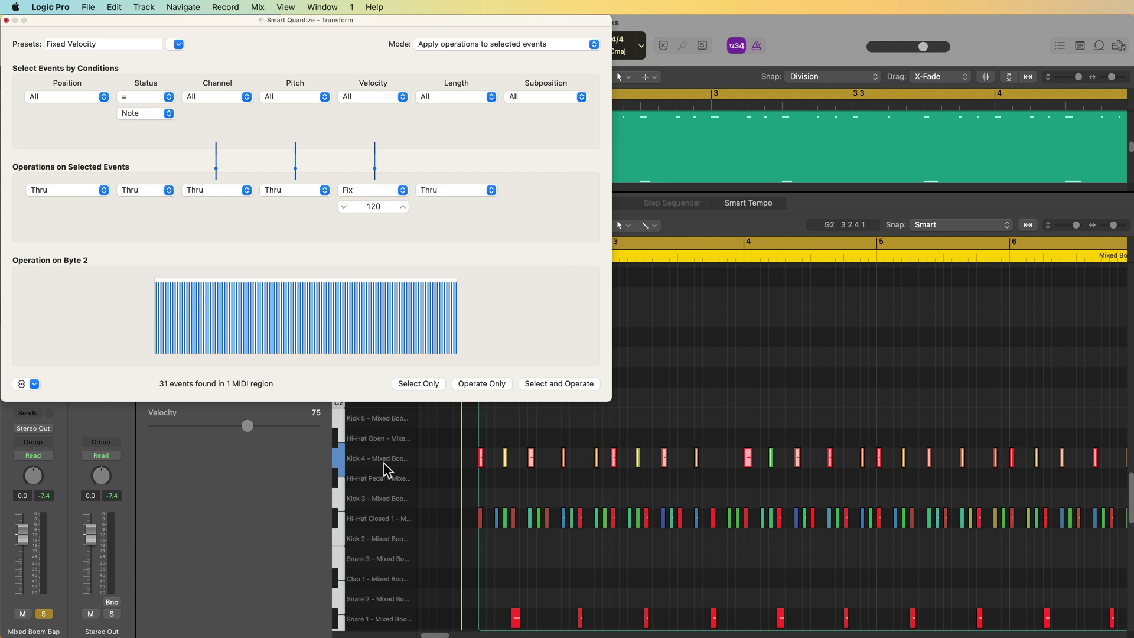
scroll(414, 475, down, 3)
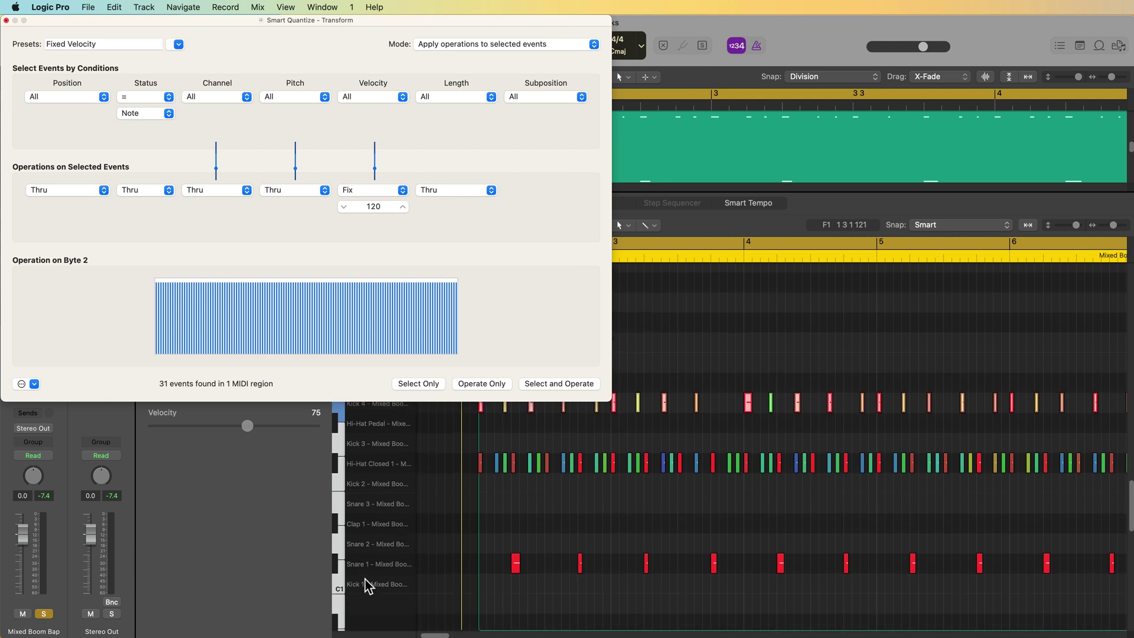
scroll(369, 576, up, 4)
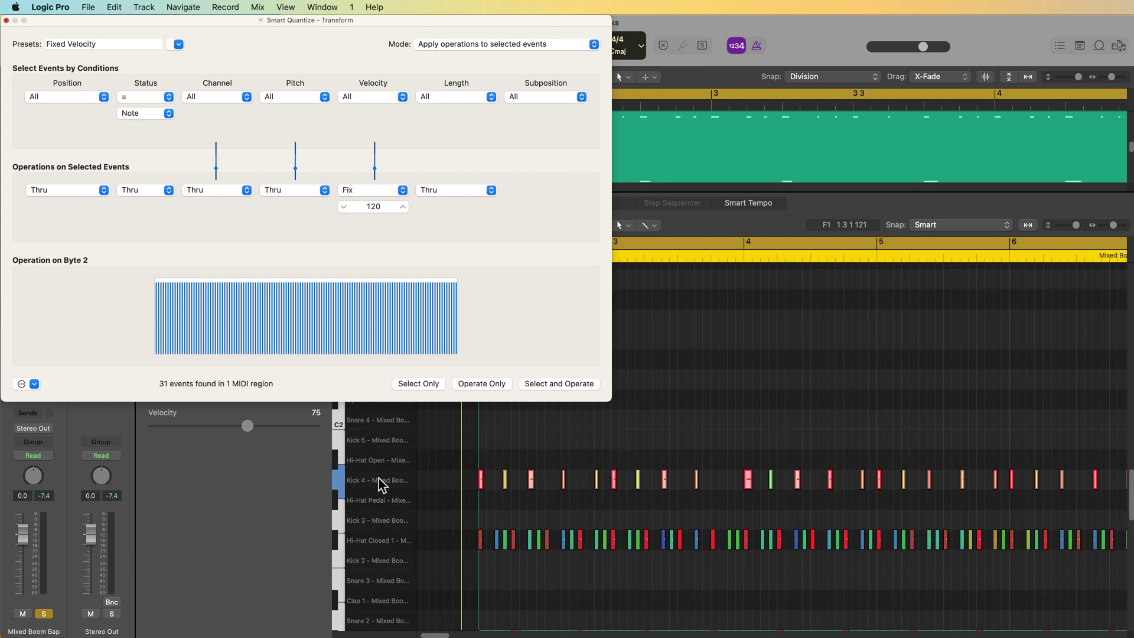
click(721, 423)
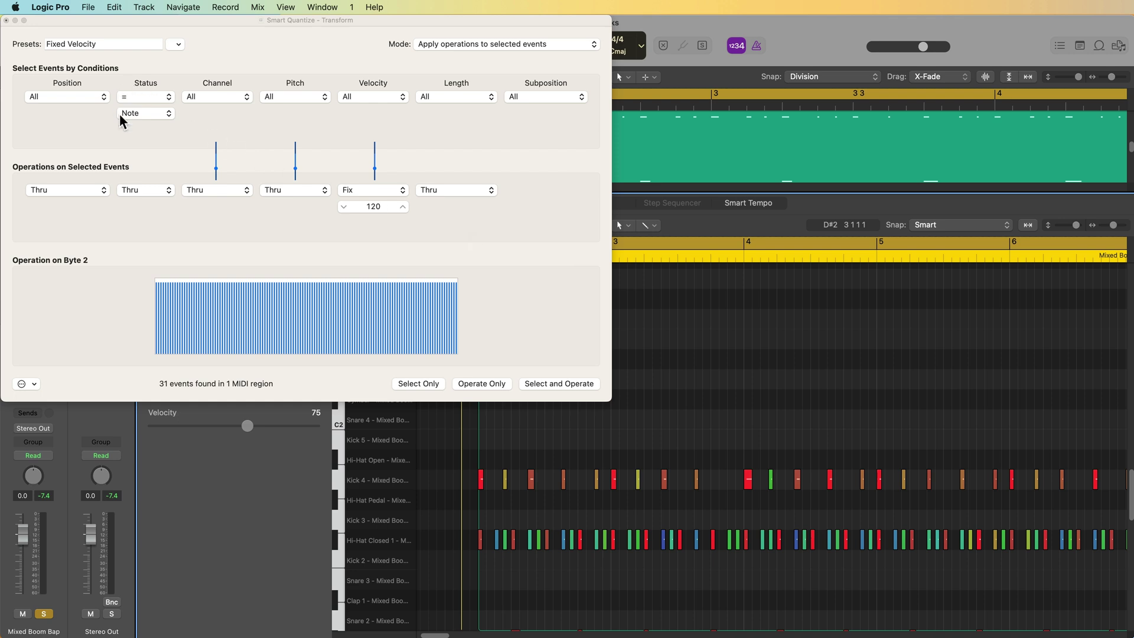
Step: Set the pitch condition to = A1, select those notes, and set them to velocity 120
click(299, 102)
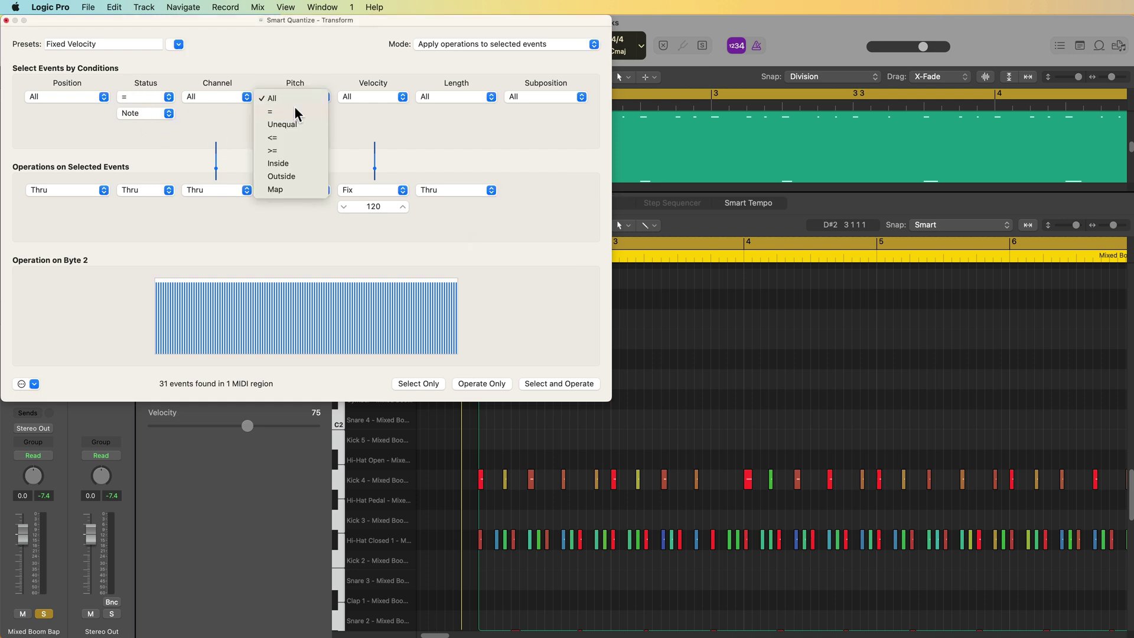
click(295, 110)
click(295, 112)
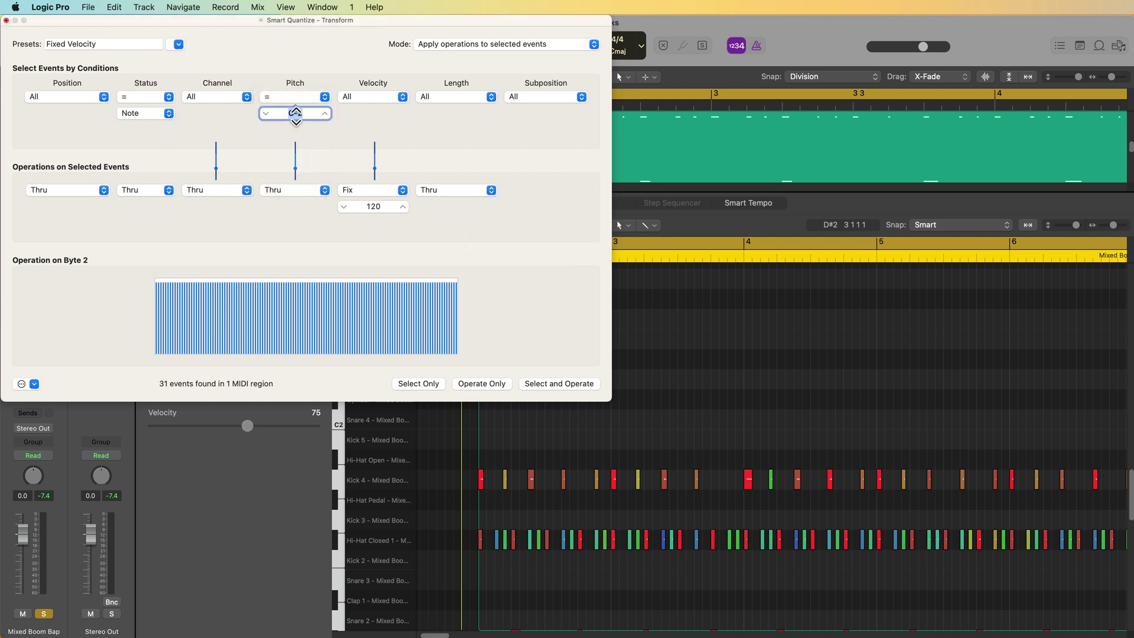
text(a1)
key(Return)
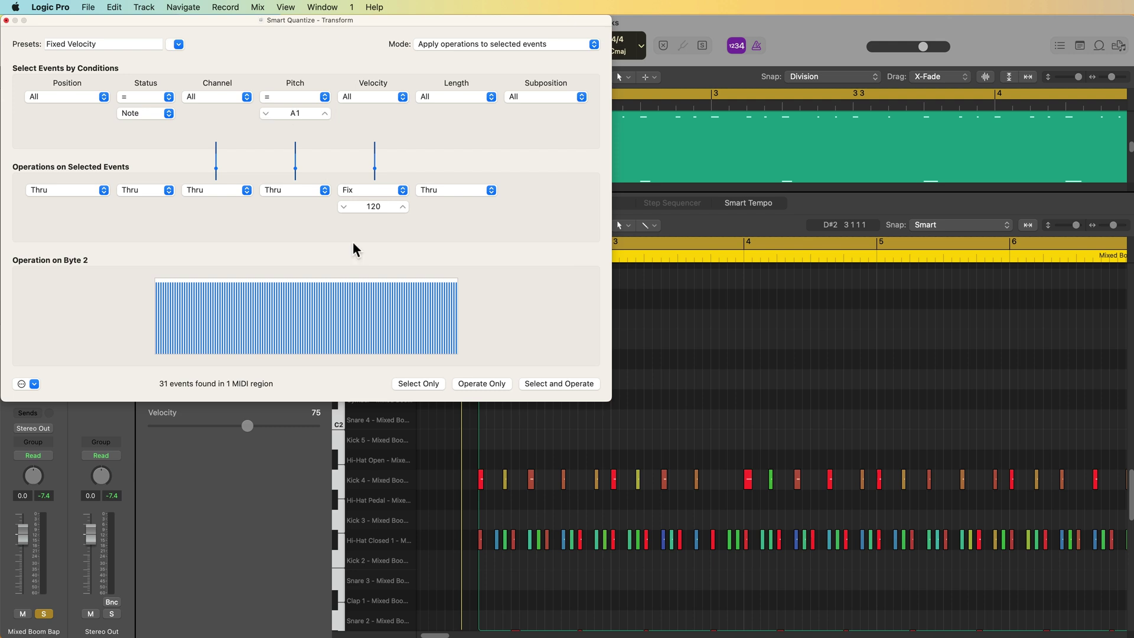
click(425, 385)
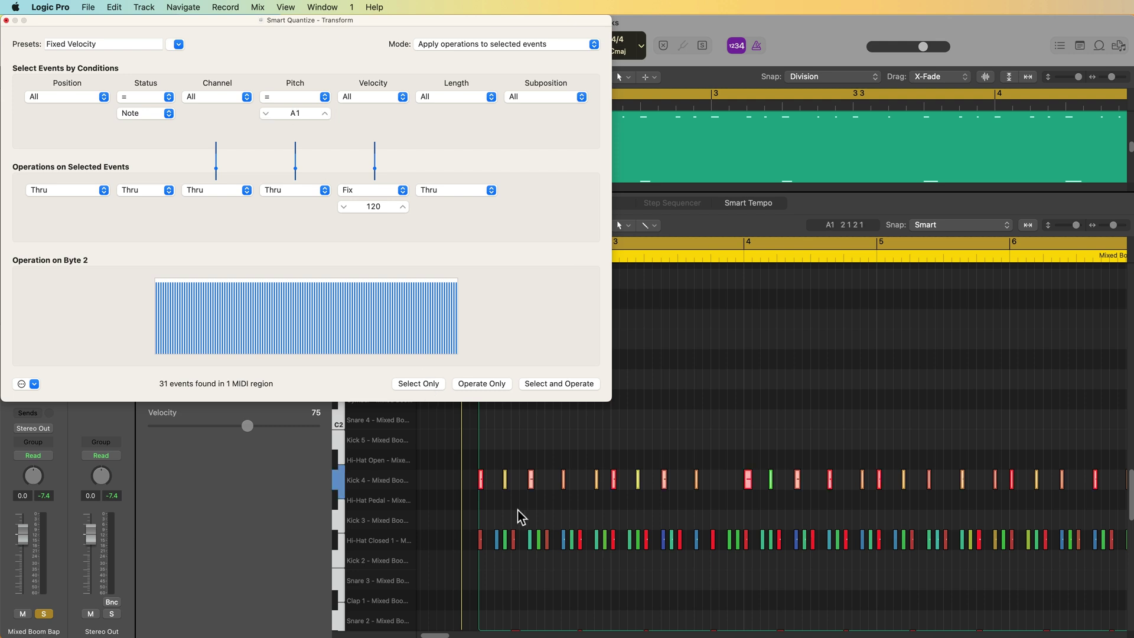
scroll(833, 508, down, 5)
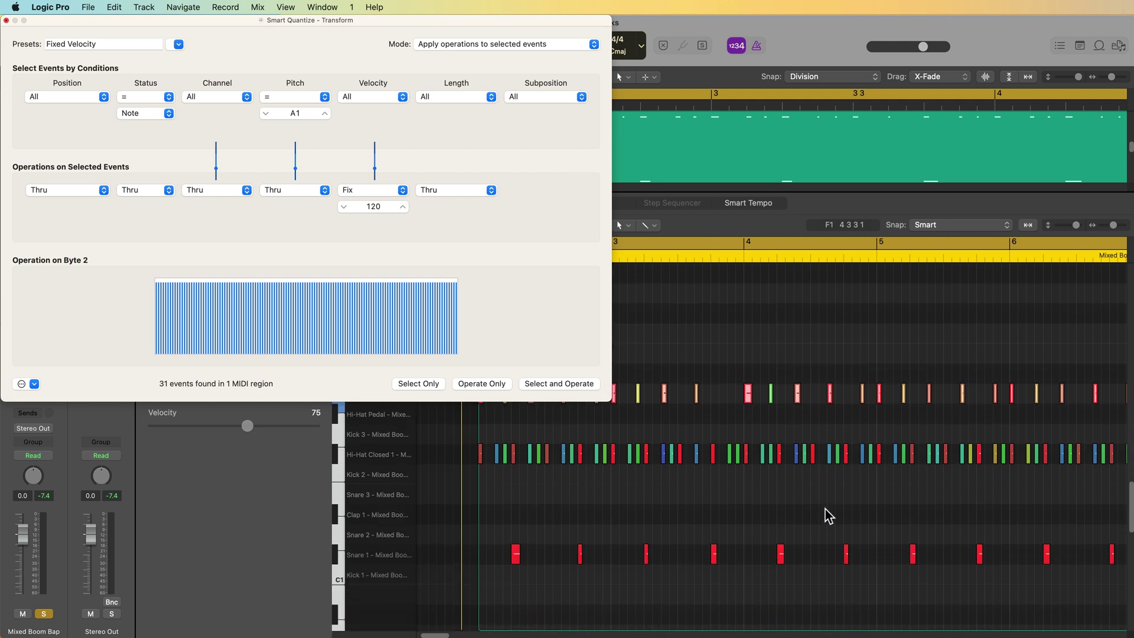
scroll(825, 514, up, 4)
click(496, 384)
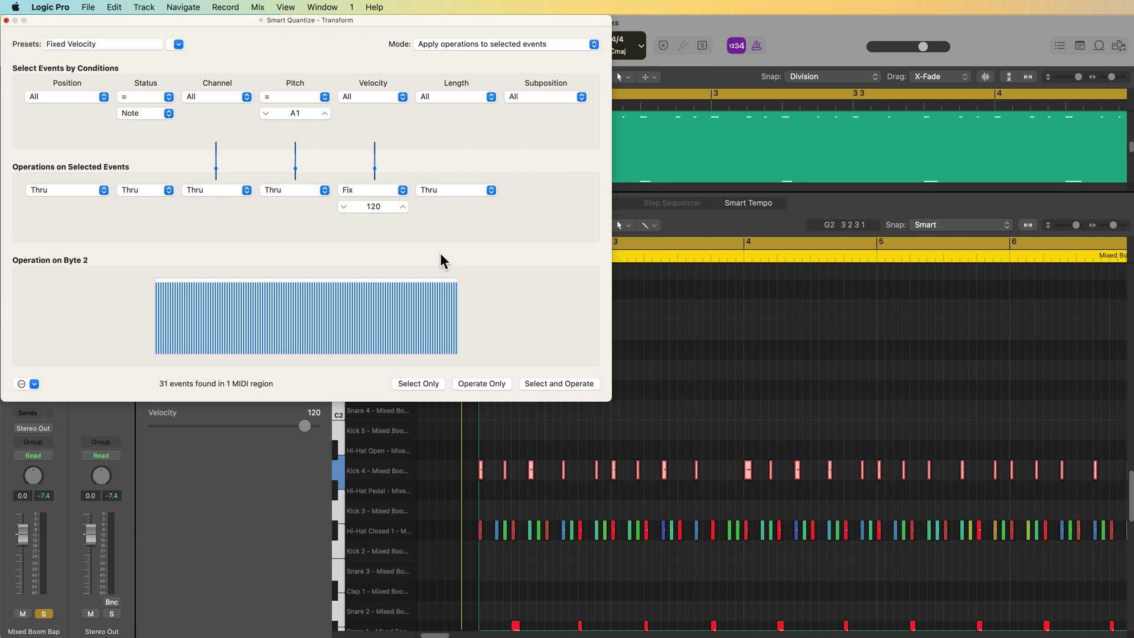
Step: Reload the Fixed Velocity preset, resetting pitch to All and velocity to 100
click(673, 365)
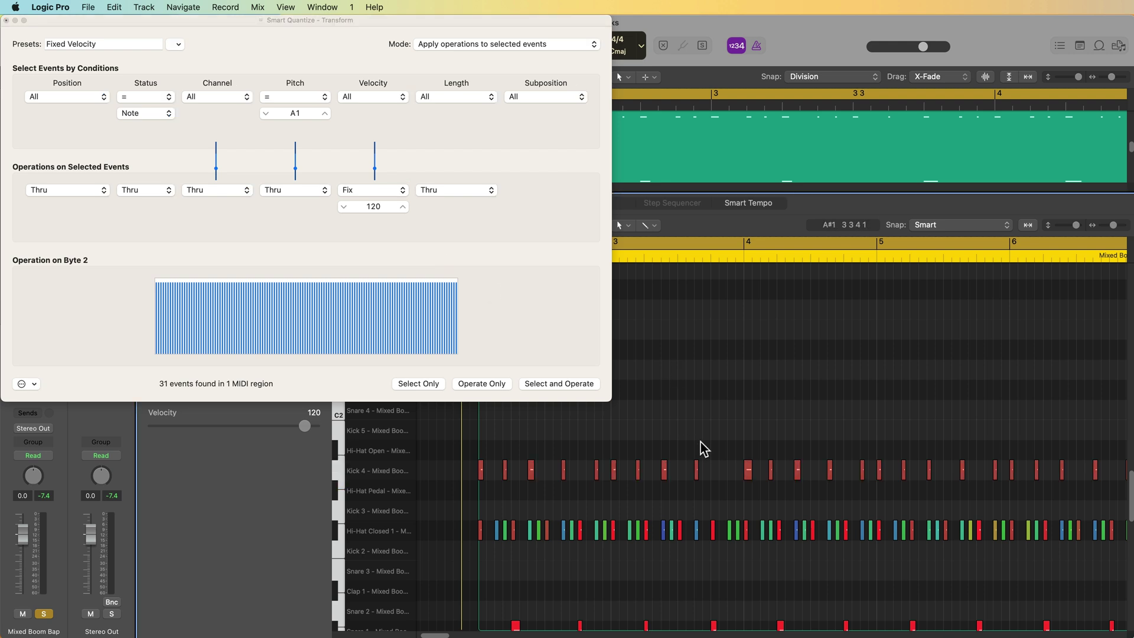
click(178, 44)
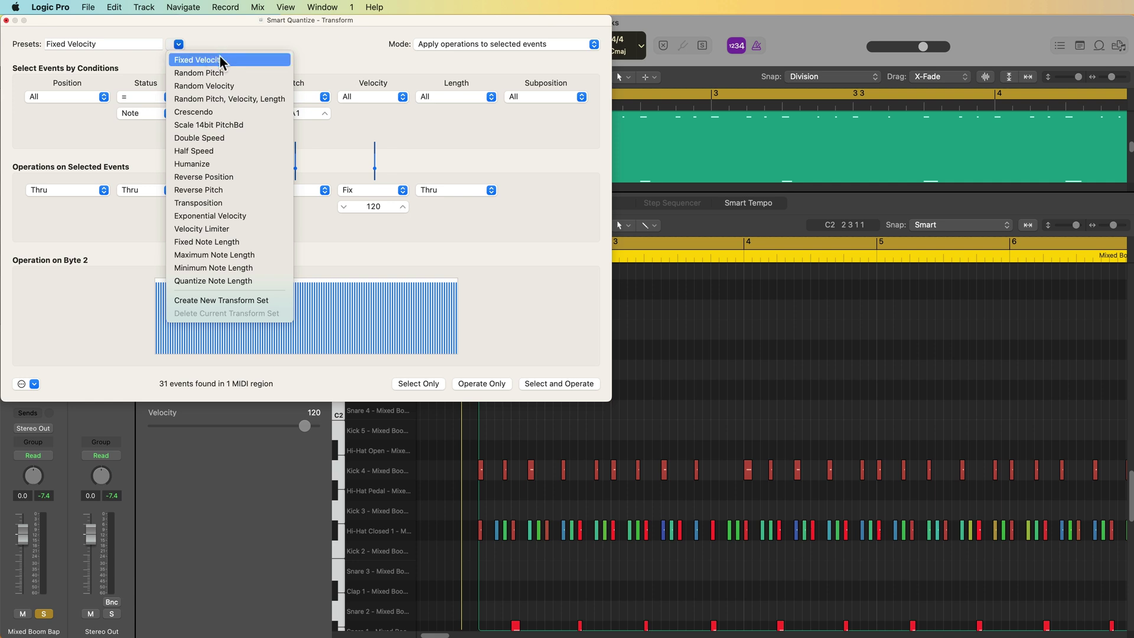
click(231, 57)
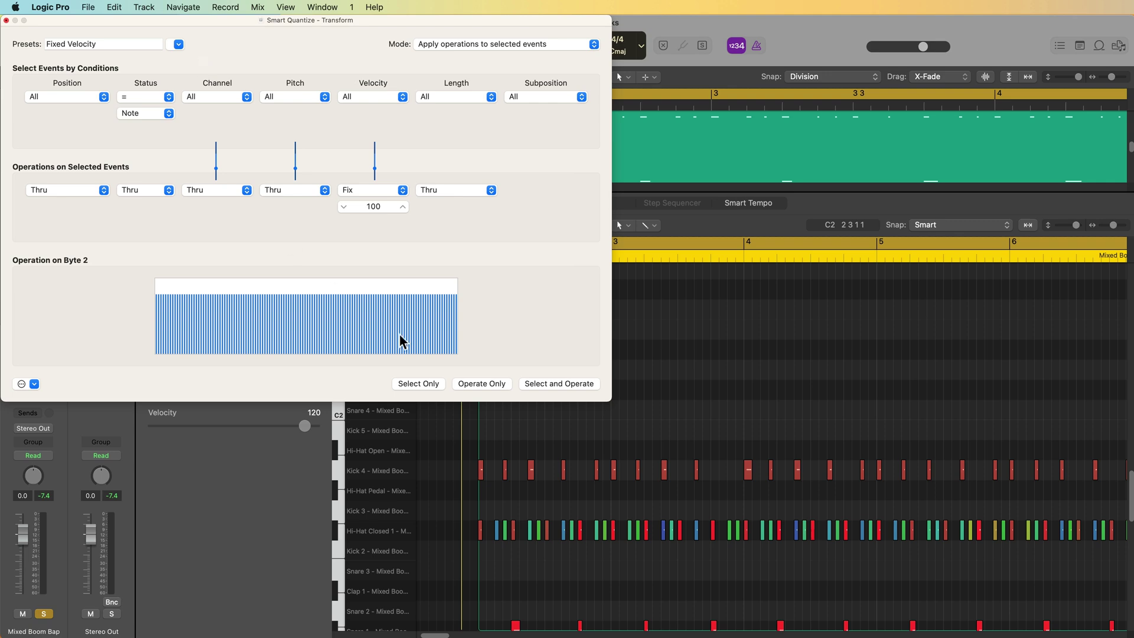
click(711, 317)
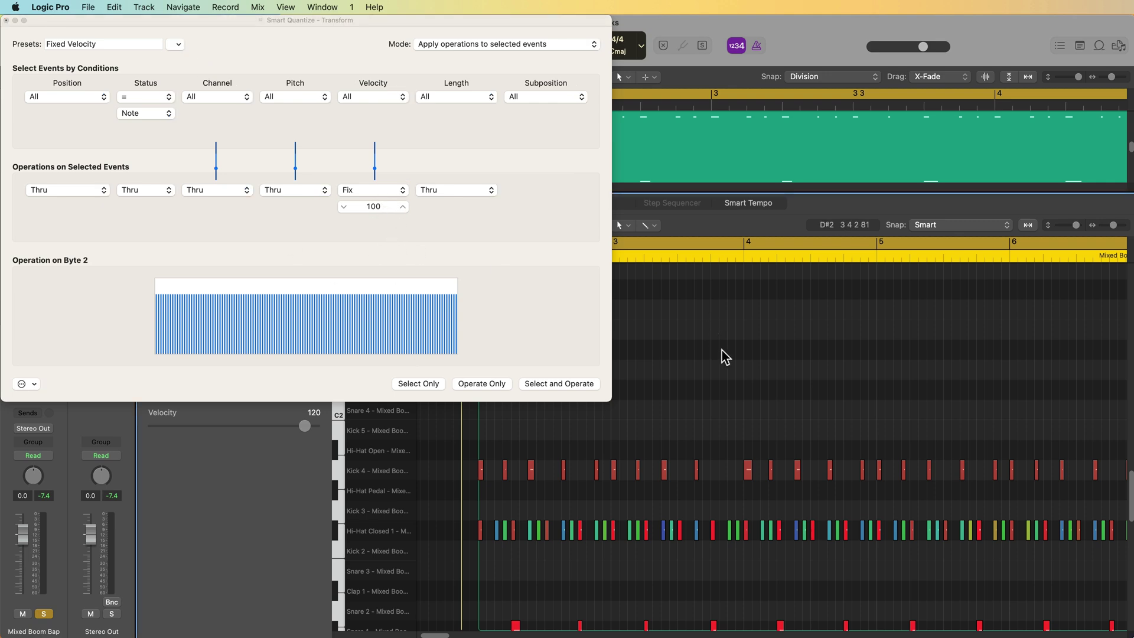
Step: Reopen the Fixed Velocity transform for the piano region with unused parameters hidden
key(e)
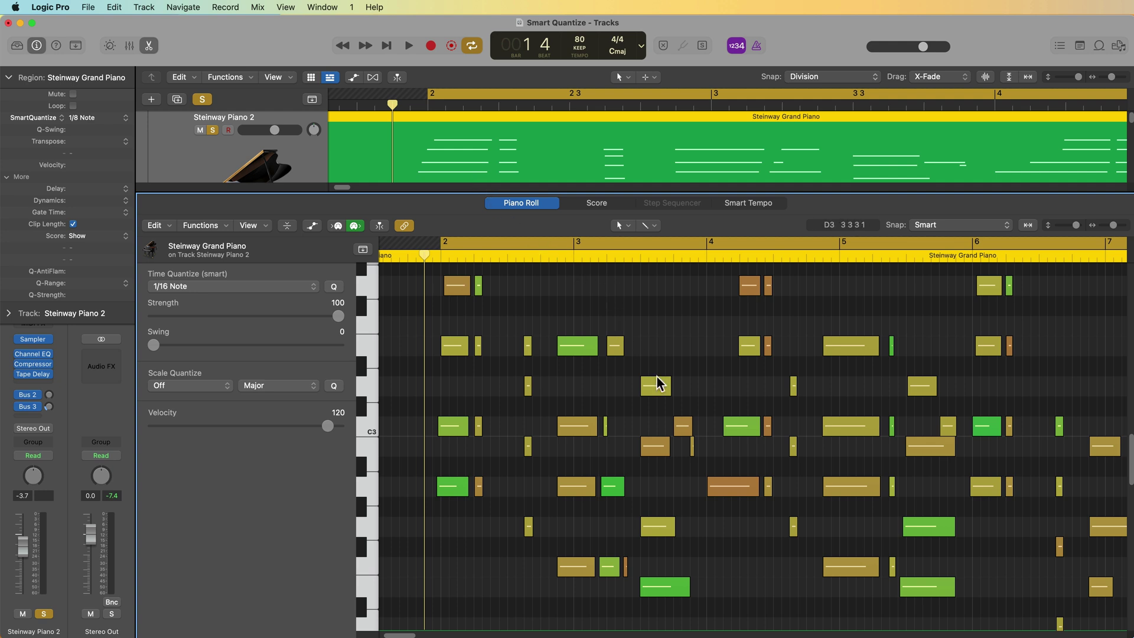
scroll(657, 376, right, 10)
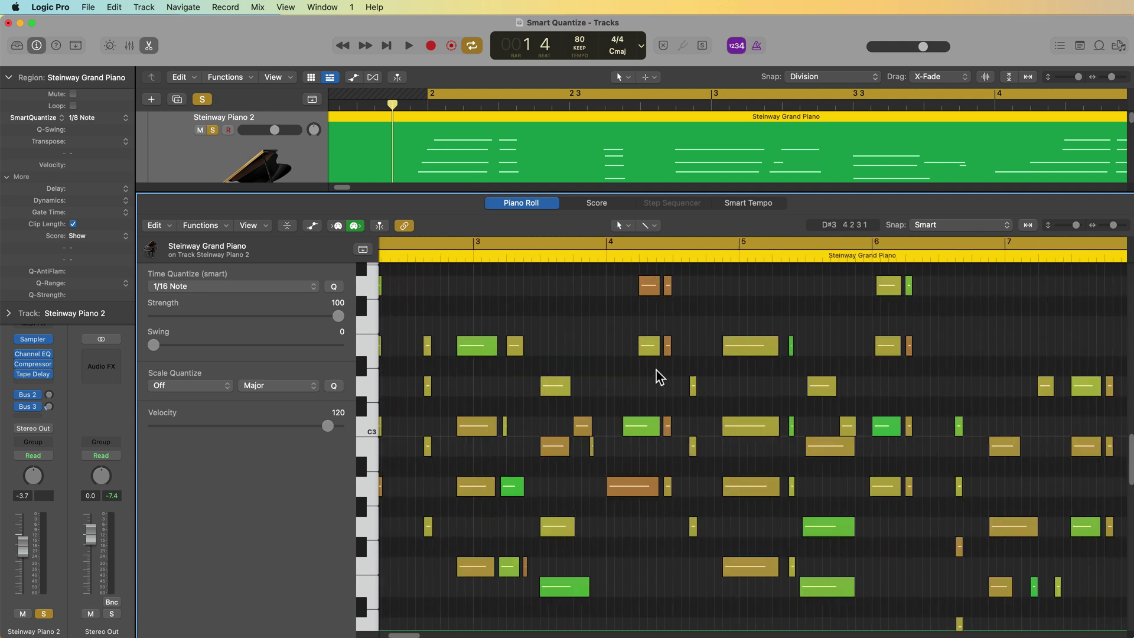
scroll(659, 377, left, 10)
scroll(657, 377, right, 1)
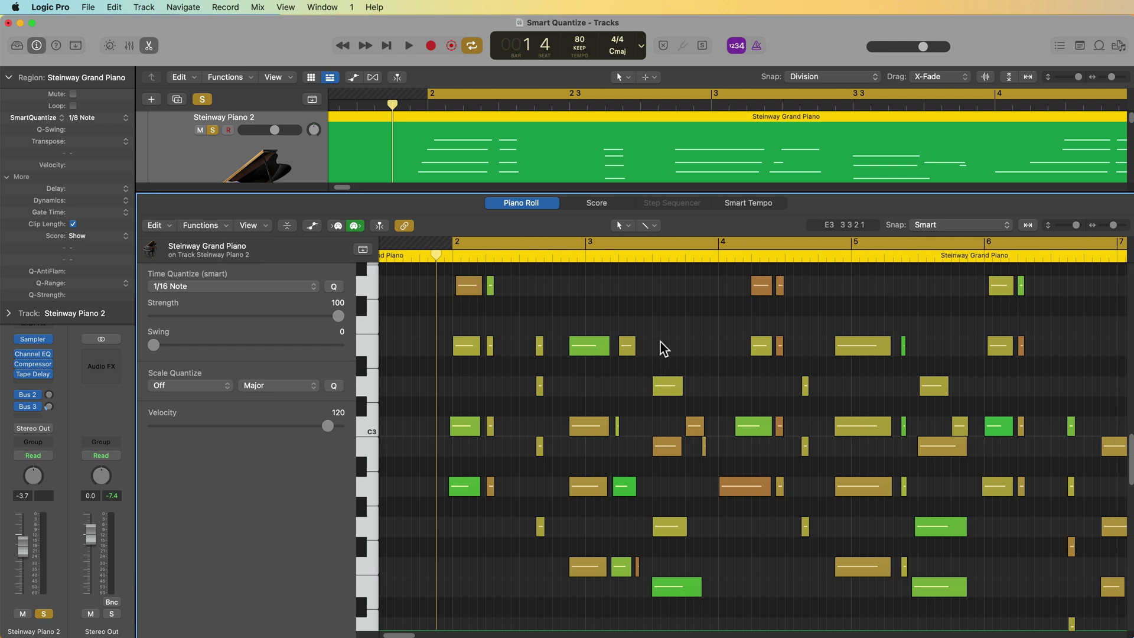
click(214, 226)
mouse_move(266, 364)
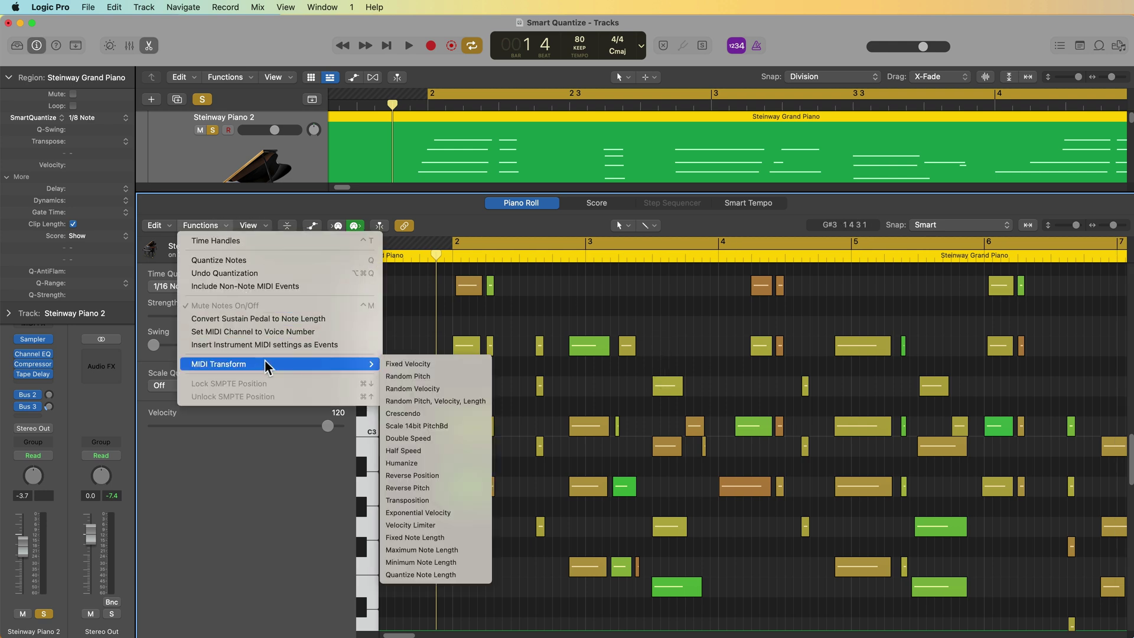
click(392, 364)
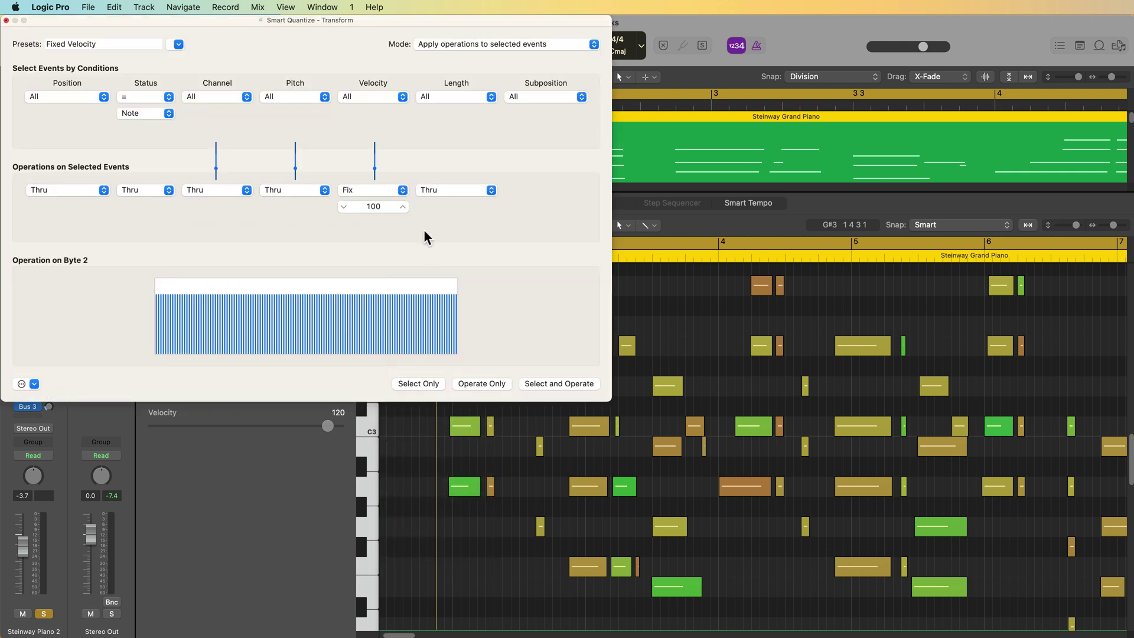
click(34, 384)
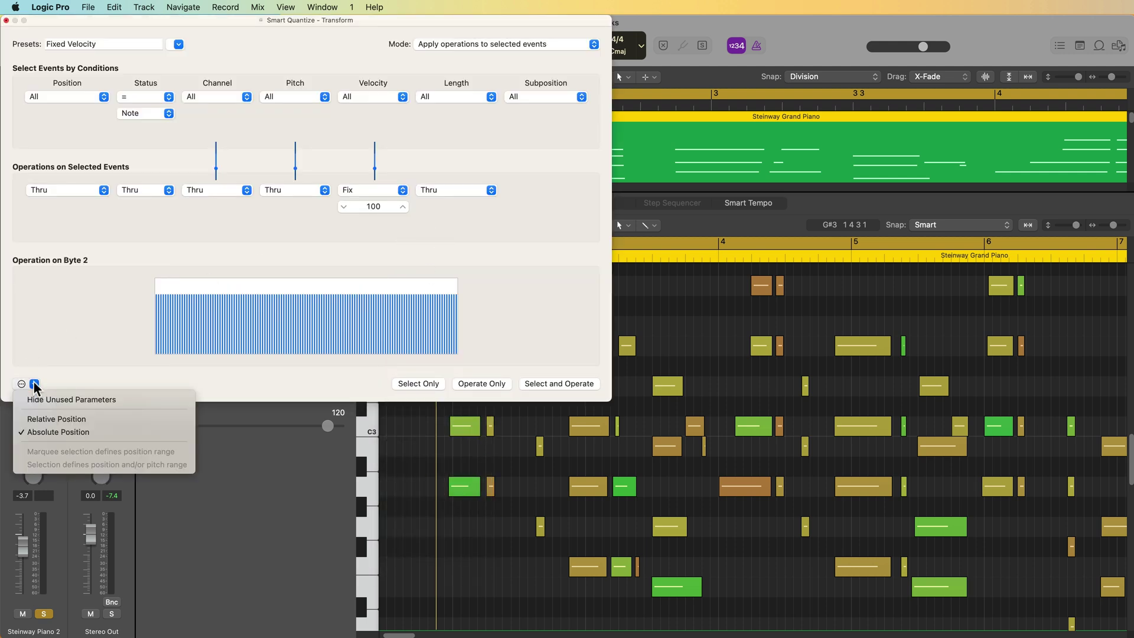
click(65, 400)
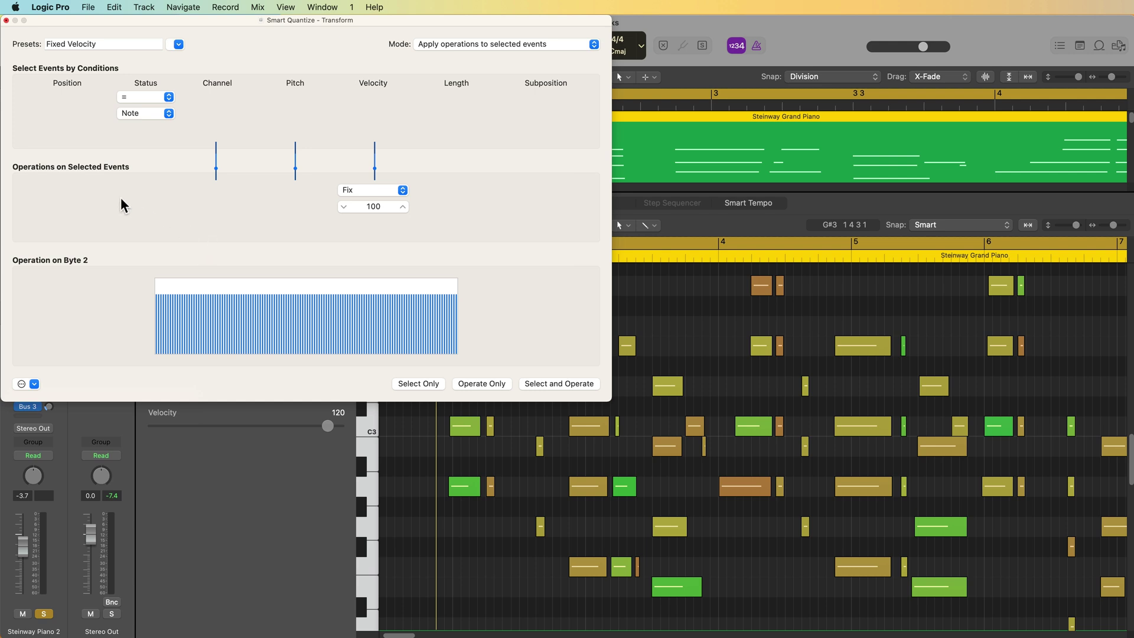
Step: Change the velocity operation to Range with limits 30 and 70
click(371, 190)
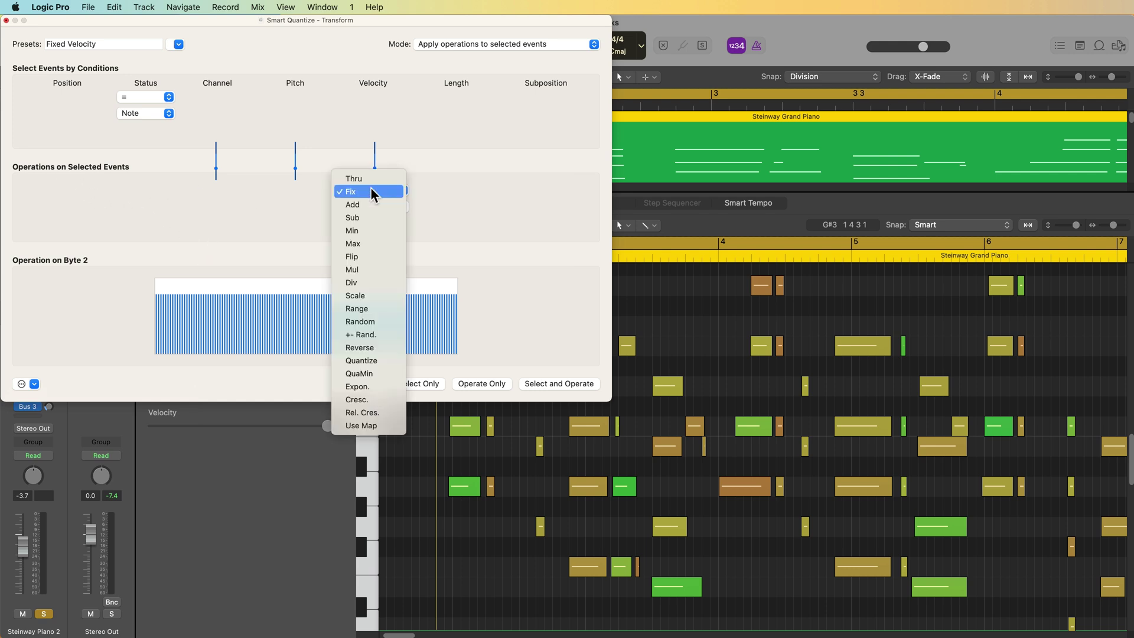
click(385, 308)
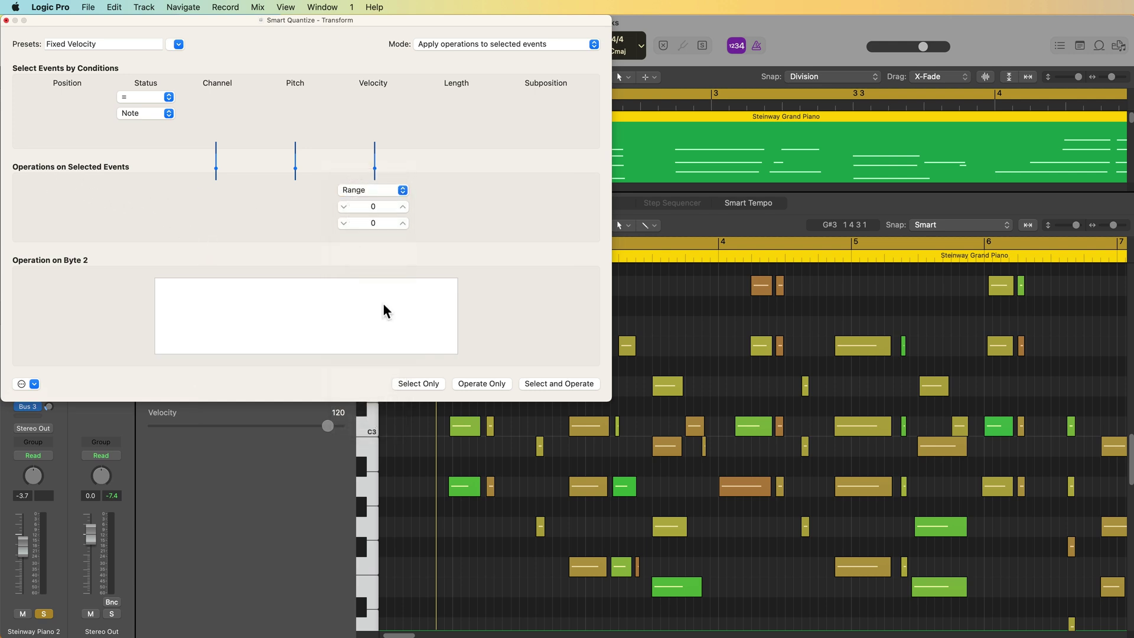
click(378, 208)
text(30)
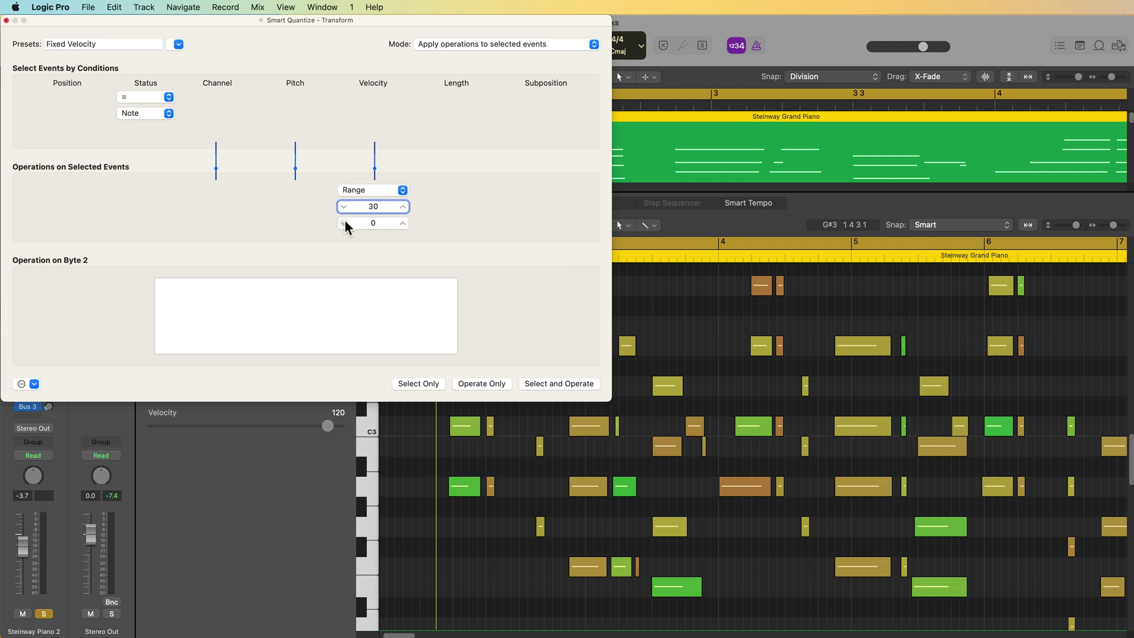
click(370, 225)
text(70)
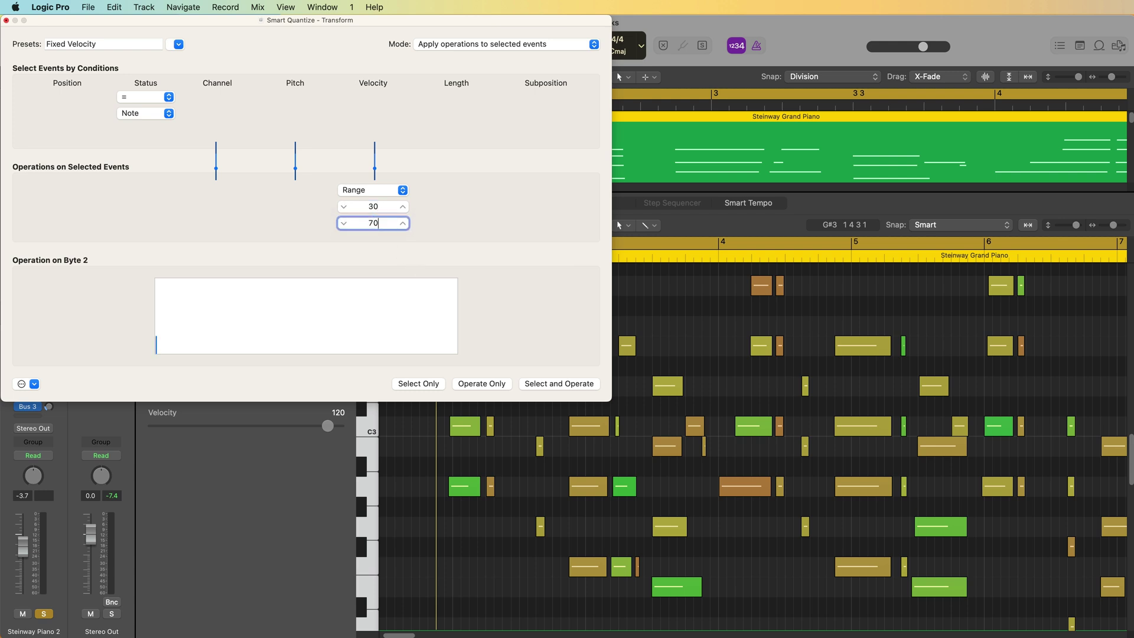
key(Return)
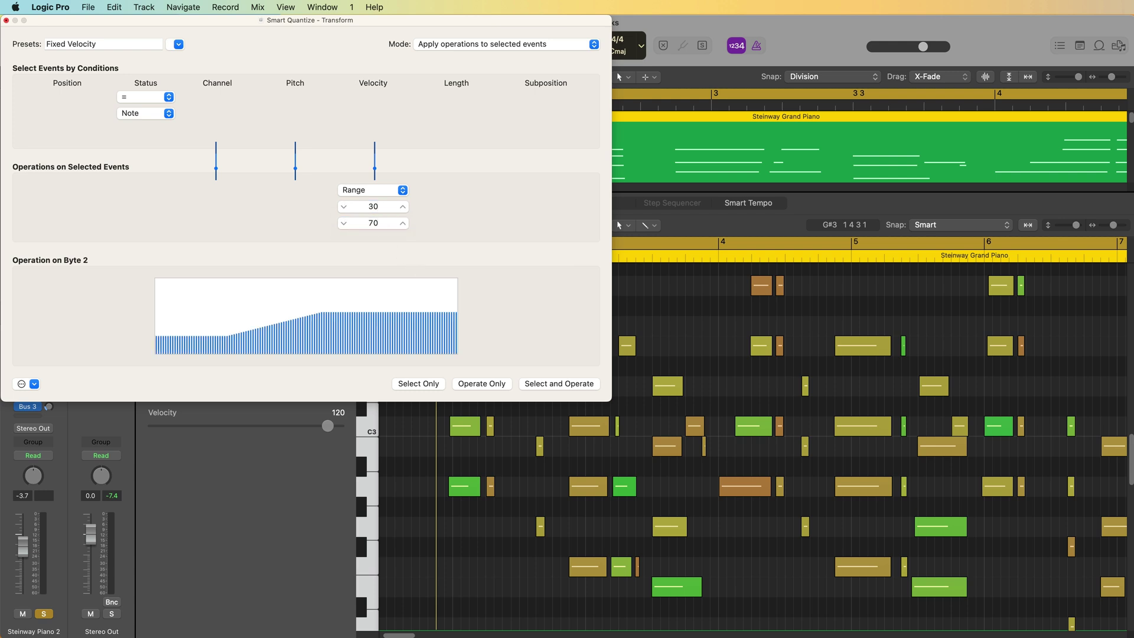
Step: Select the matching piano notes and apply the 30–70 velocity range
click(704, 357)
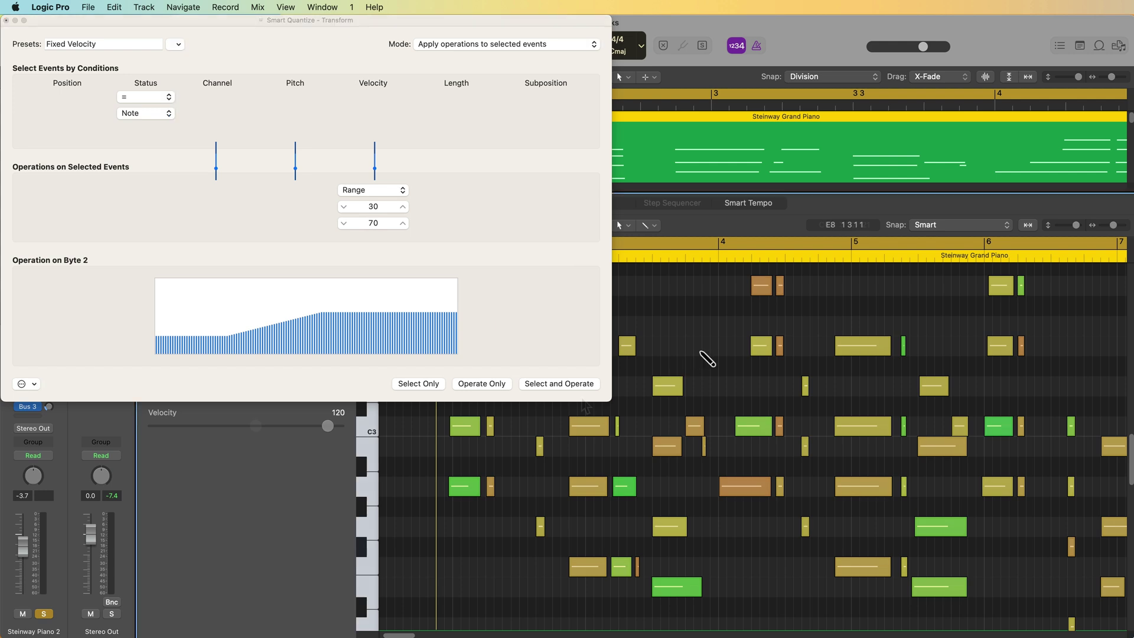
click(438, 384)
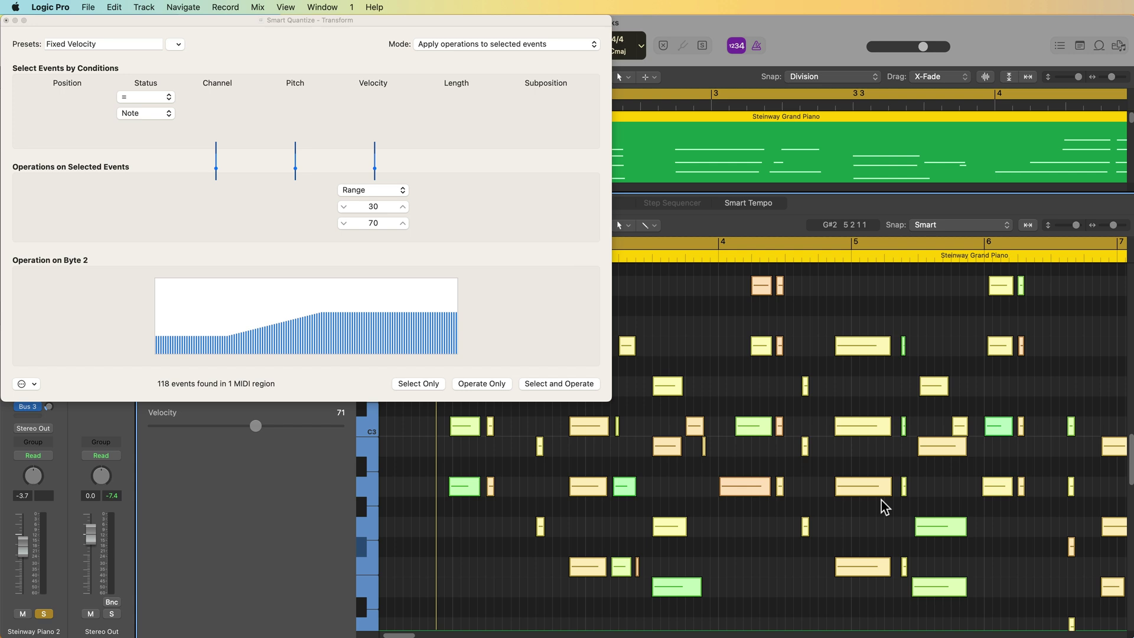
click(500, 386)
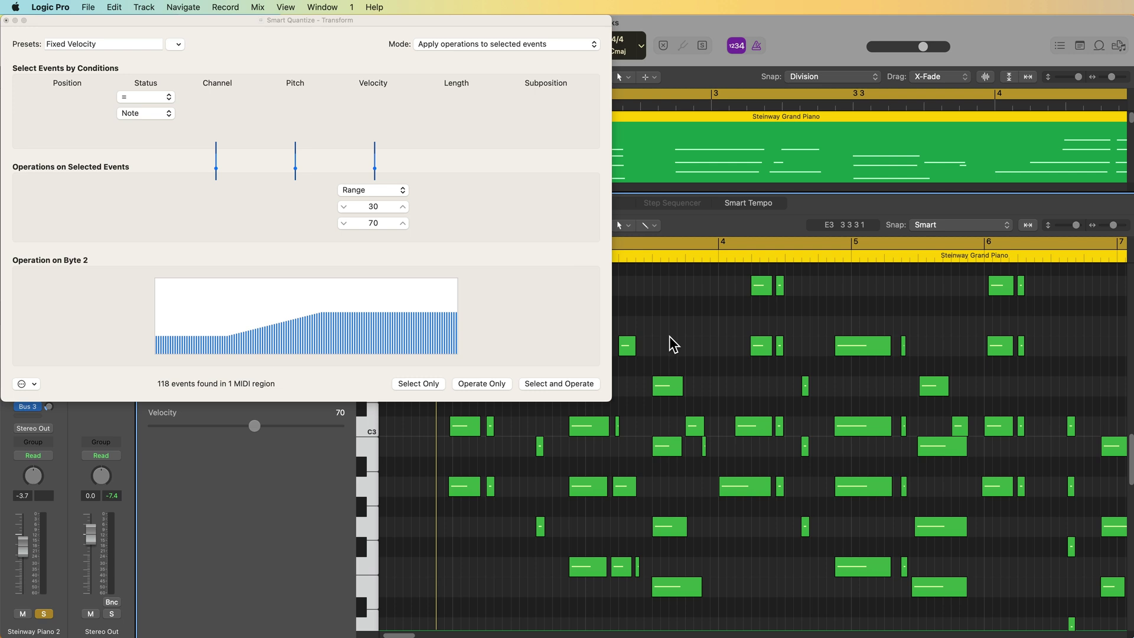
Step: Change the velocity Range limits to 60 and 85
key(super+a)
click(674, 345)
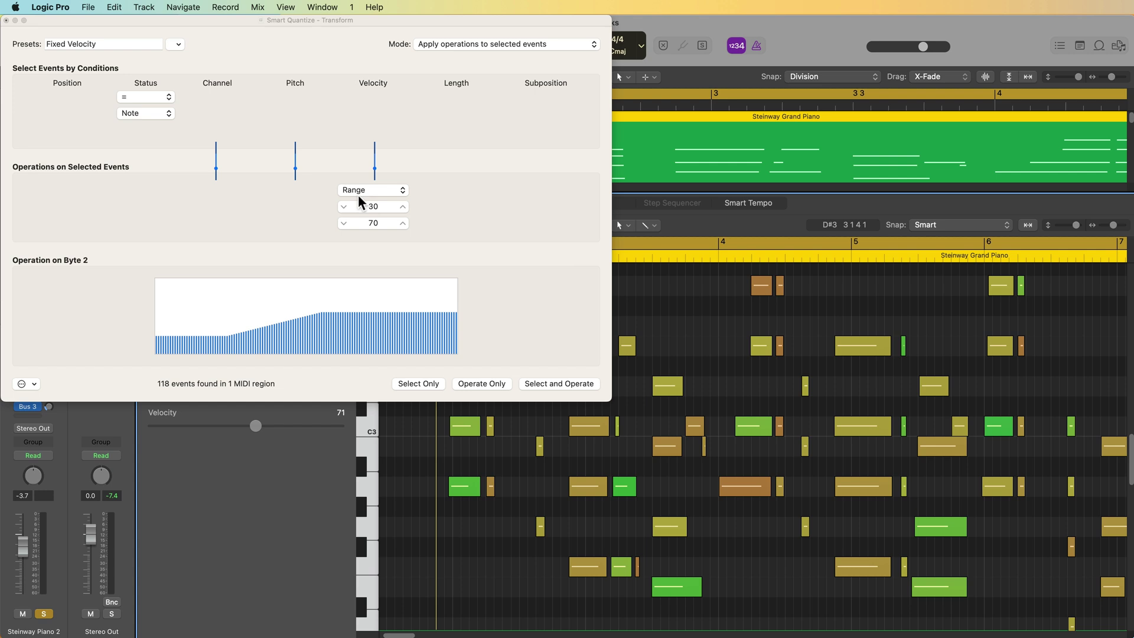
click(375, 207)
text(60)
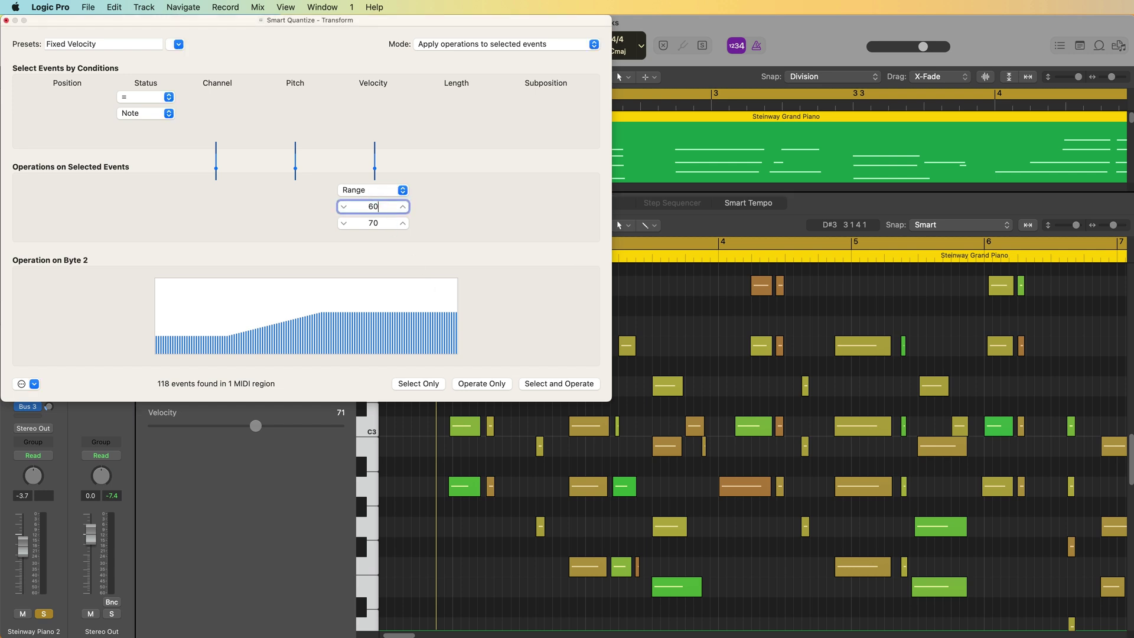
click(374, 223)
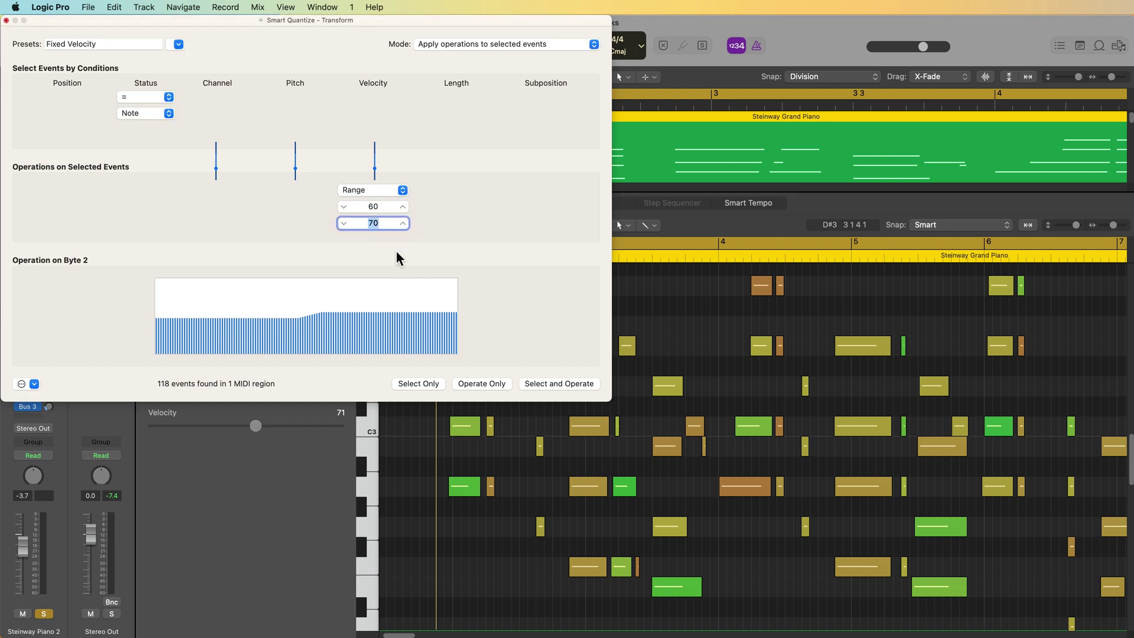
text(85)
key(Return)
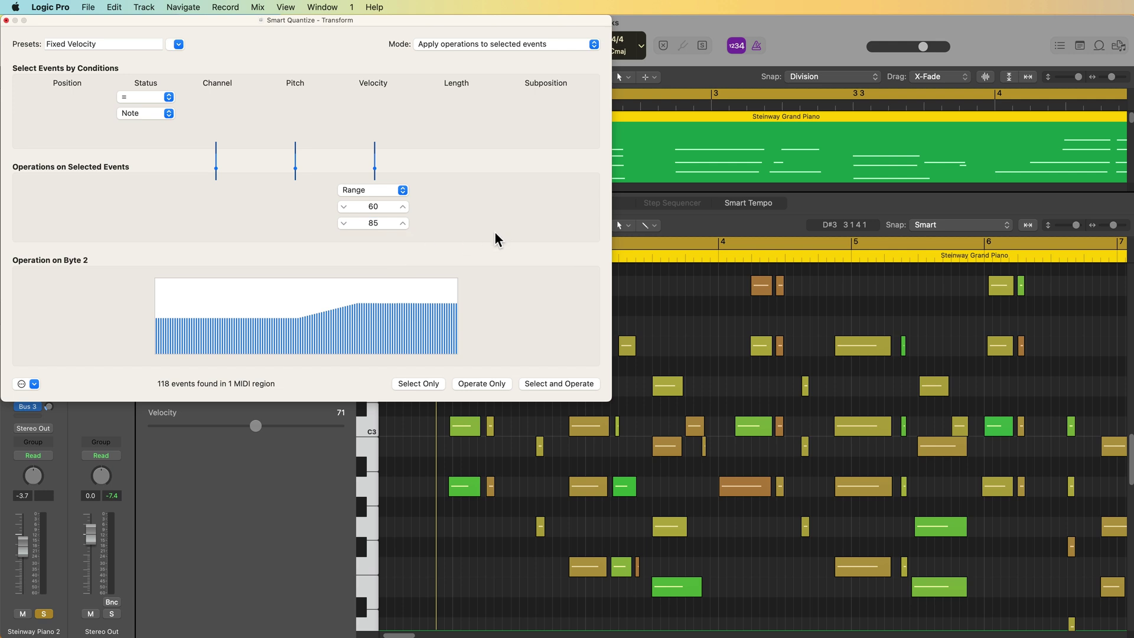
Step: Select the 118 piano notes, apply the 60–85 range, and deselect them
click(425, 381)
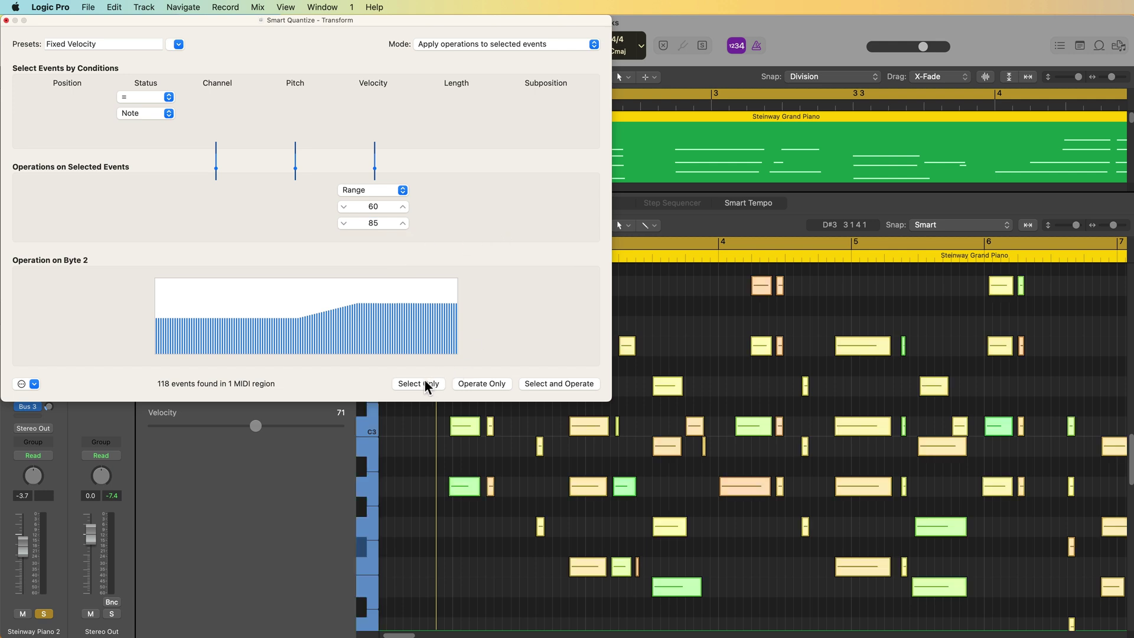
click(478, 384)
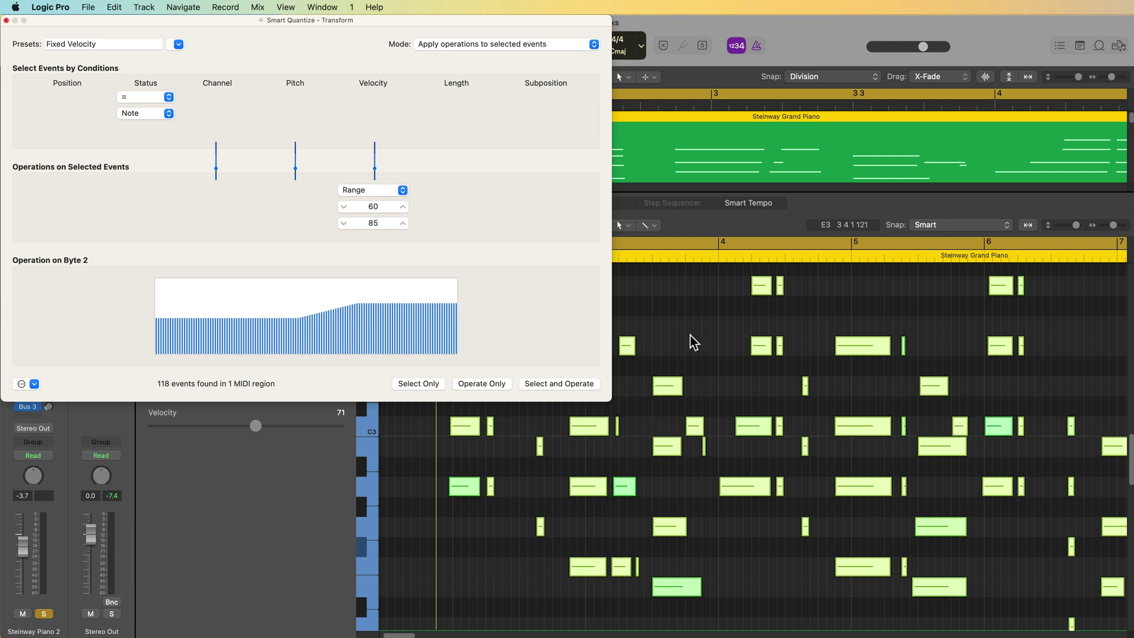
click(709, 392)
scroll(744, 509, right, 10)
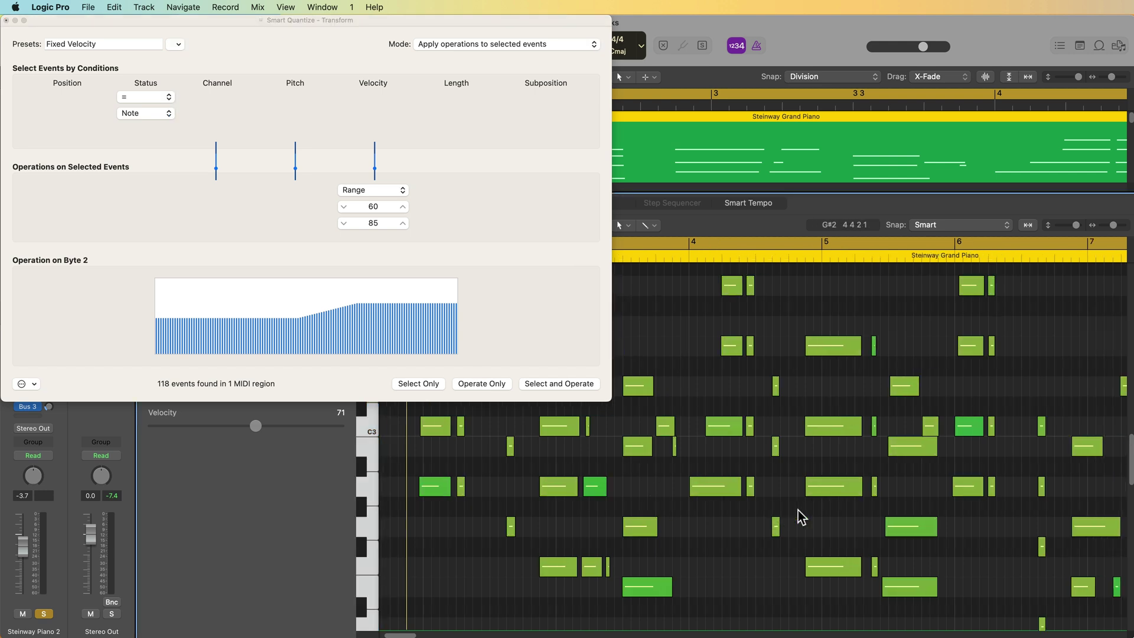
scroll(889, 499, left, 4)
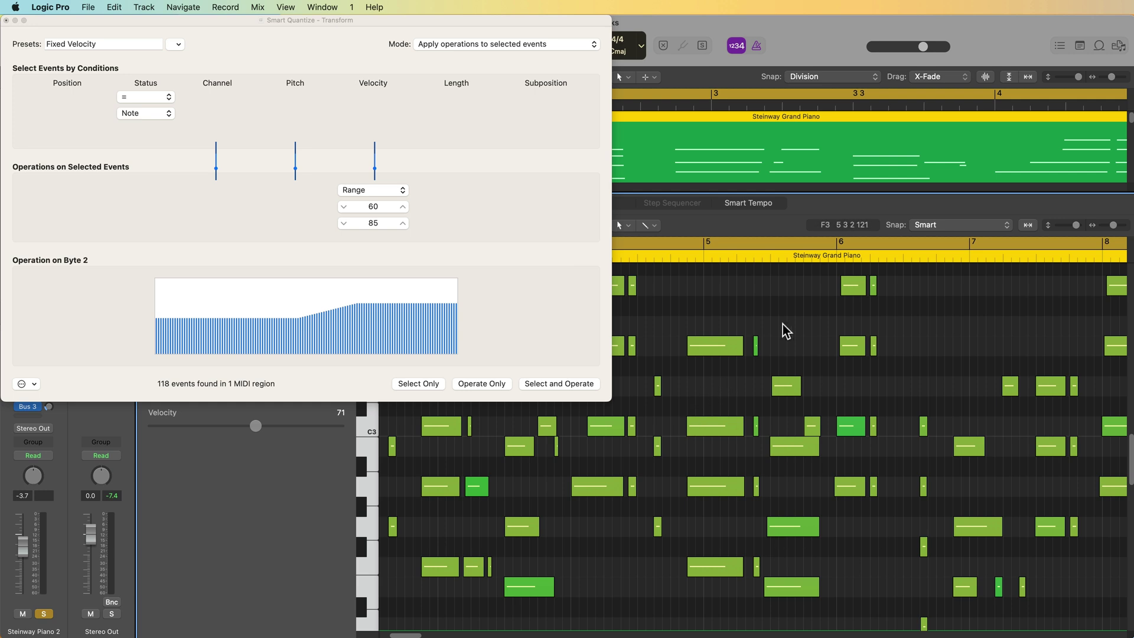
scroll(788, 331, left, 5)
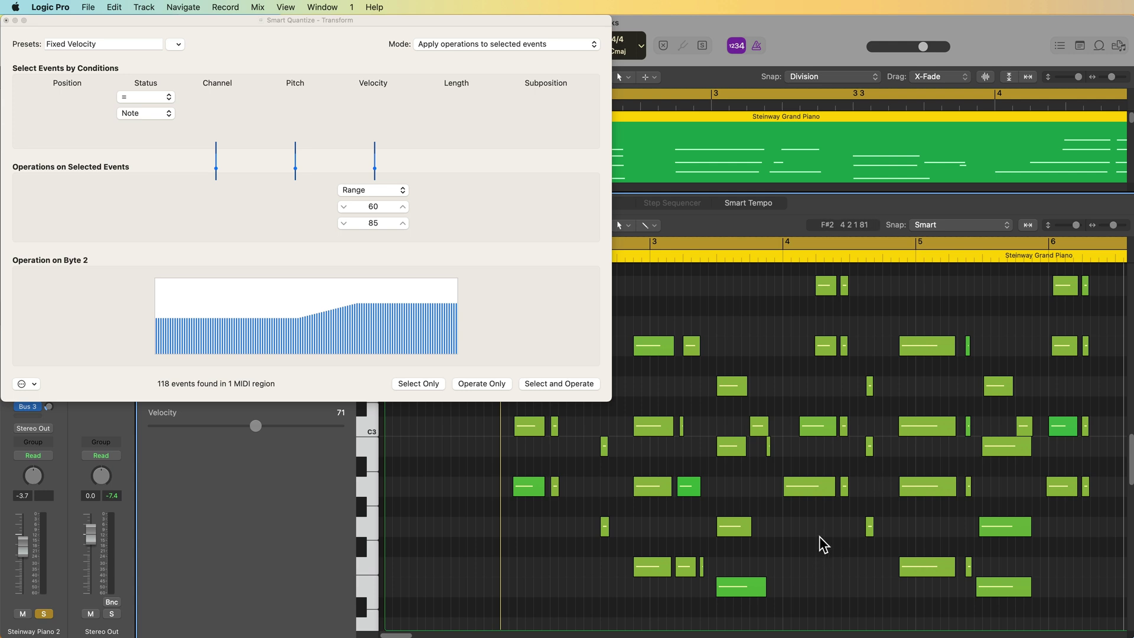
click(397, 192)
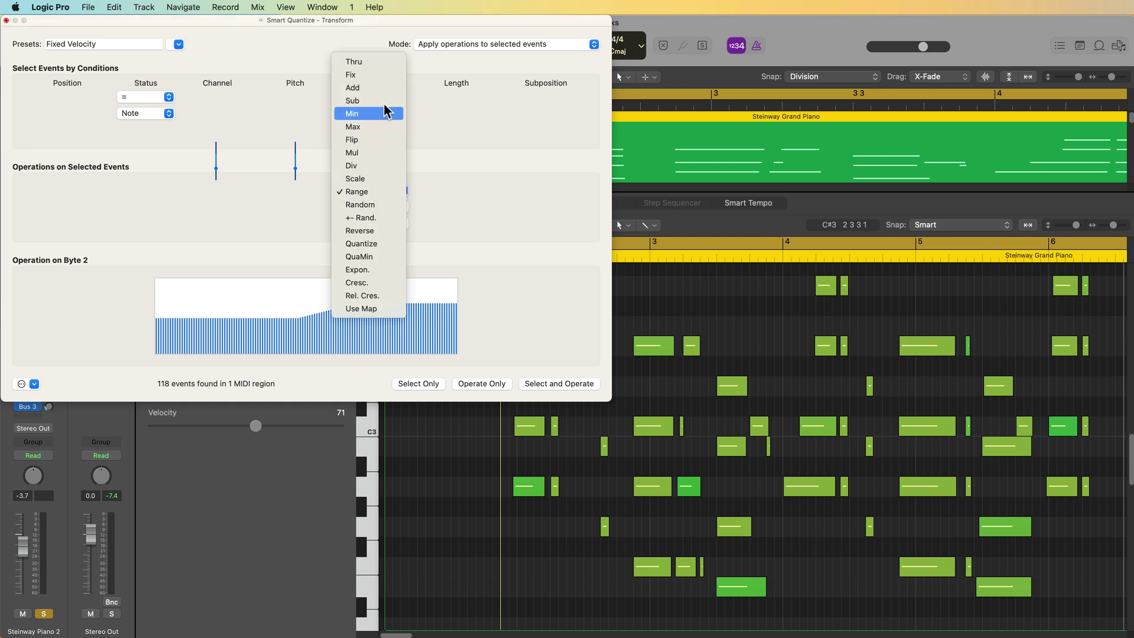
Step: Add 15 to every piano note's velocity using the Transform Add operation
click(372, 87)
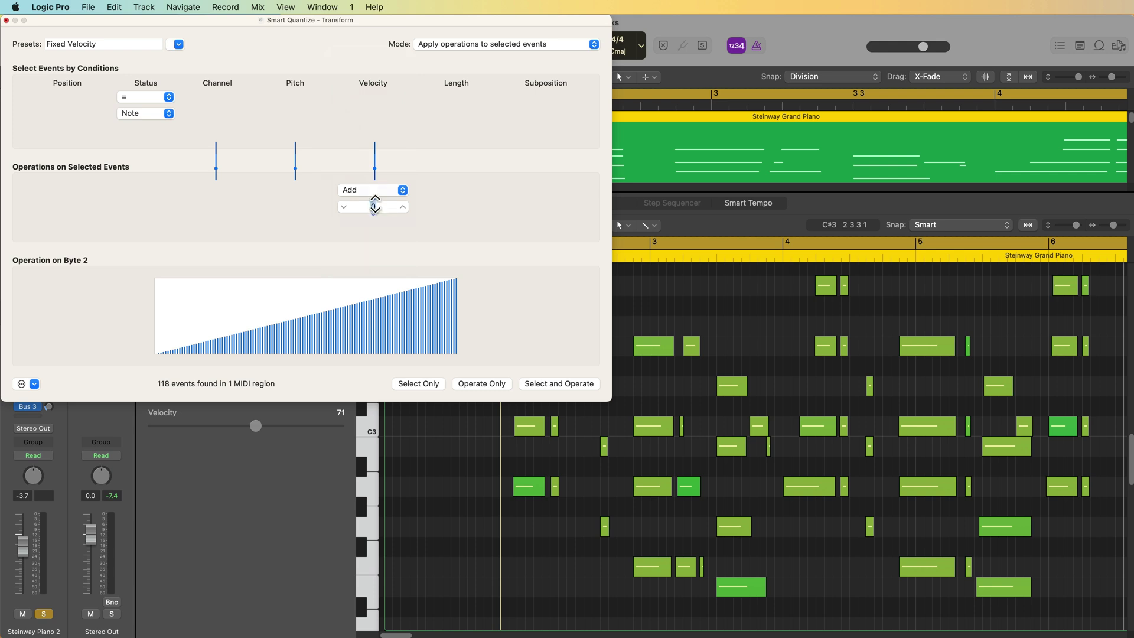
click(374, 205)
text(15)
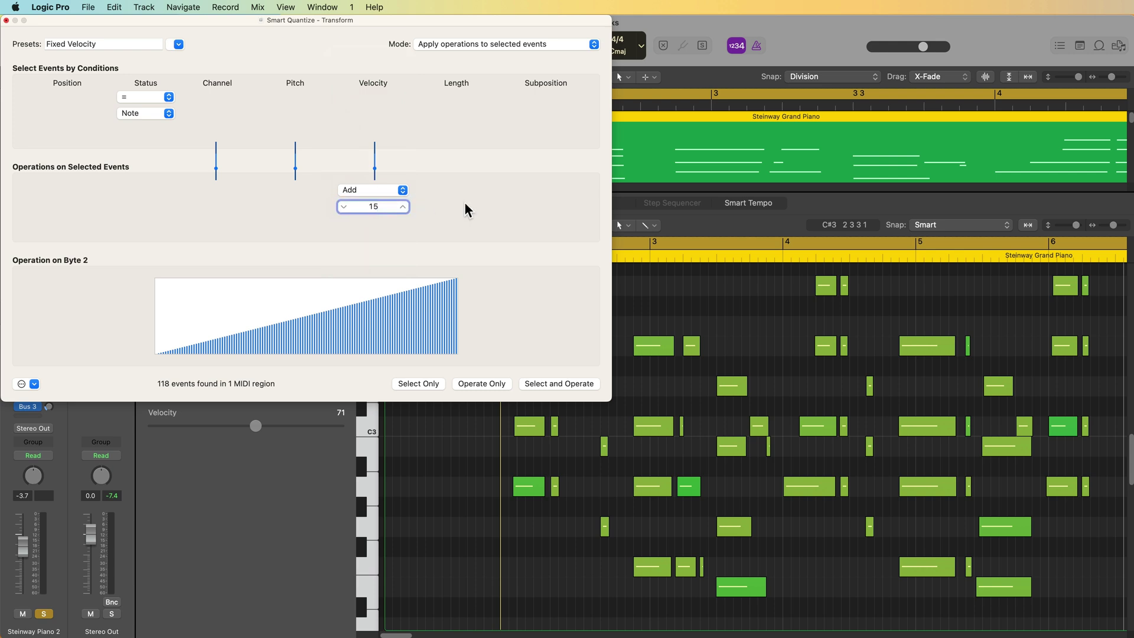
key(Return)
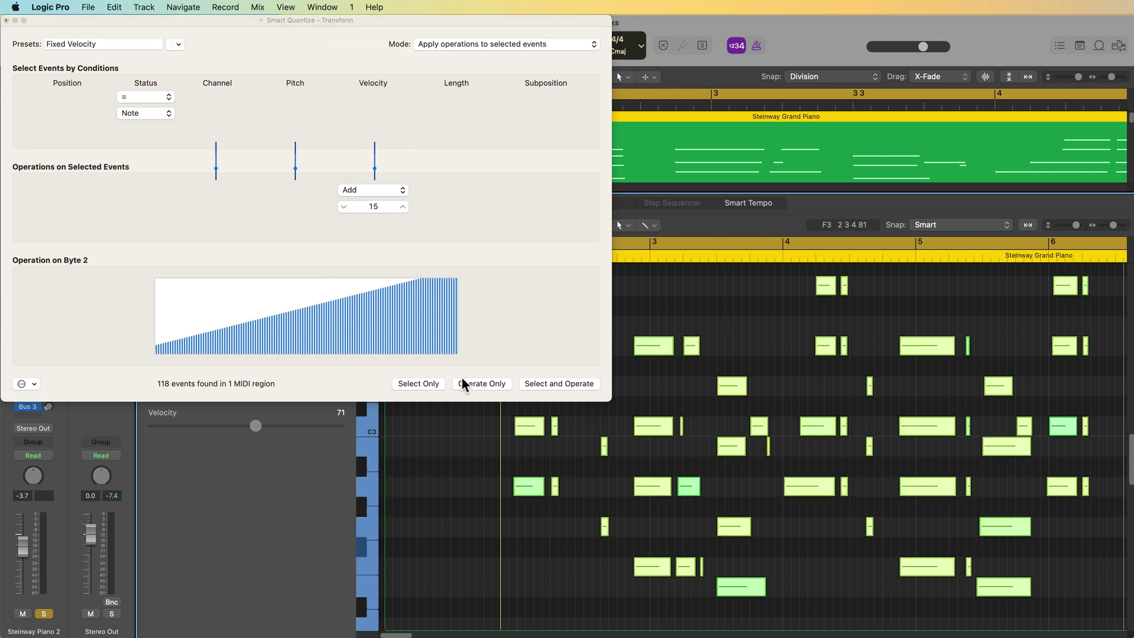
click(468, 384)
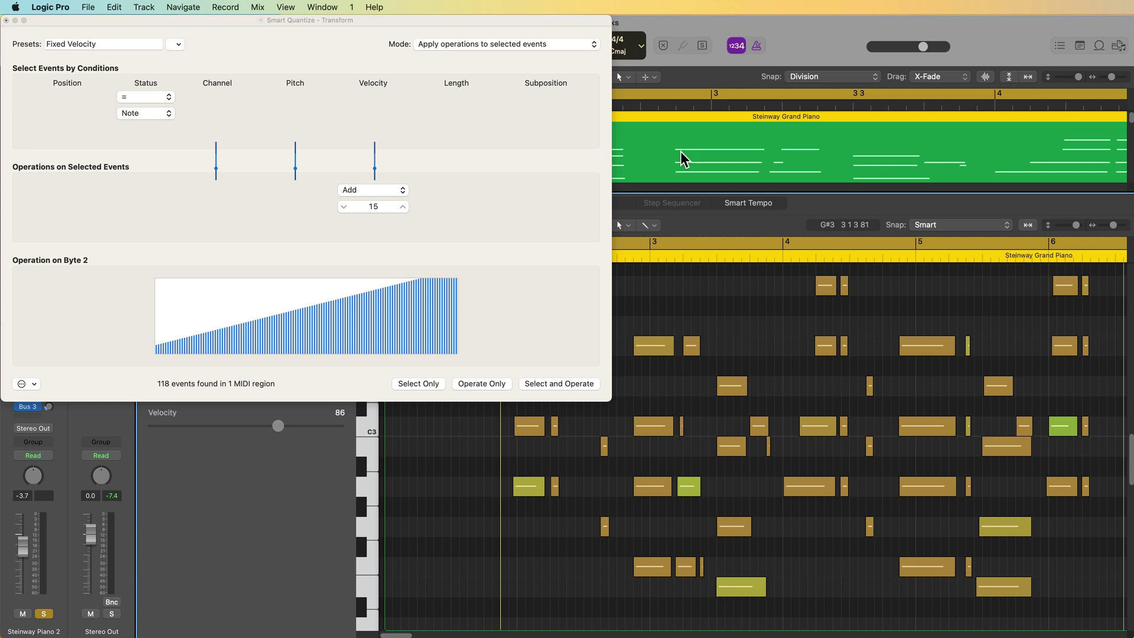
scroll(768, 154, down, 1)
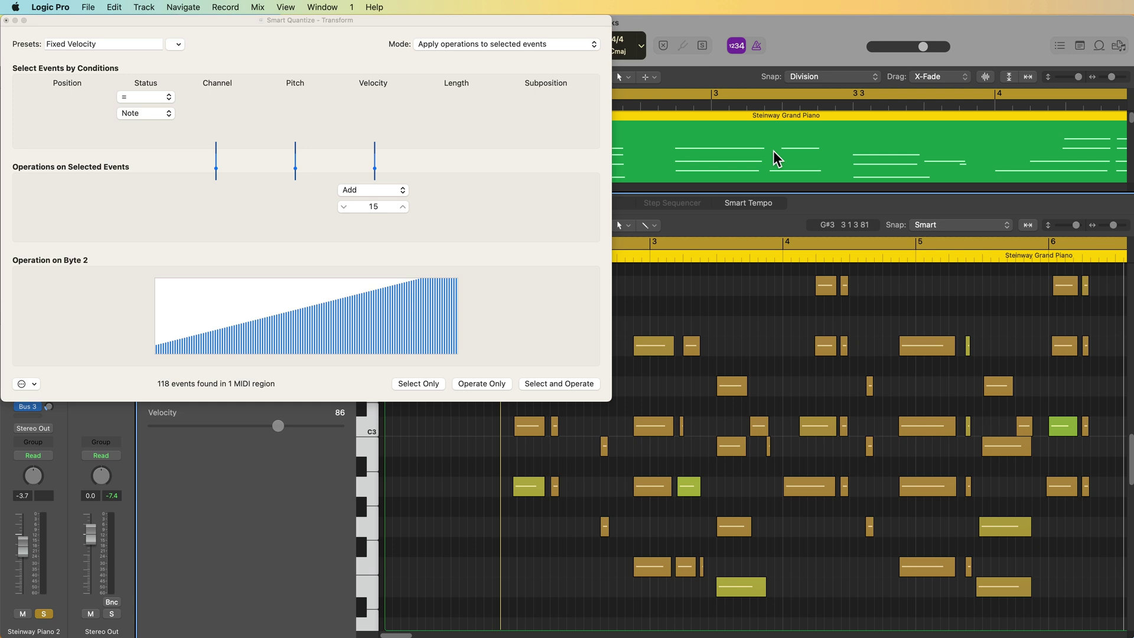
click(373, 190)
Step: Randomize the piano notes' velocities between 50 and 80
click(375, 305)
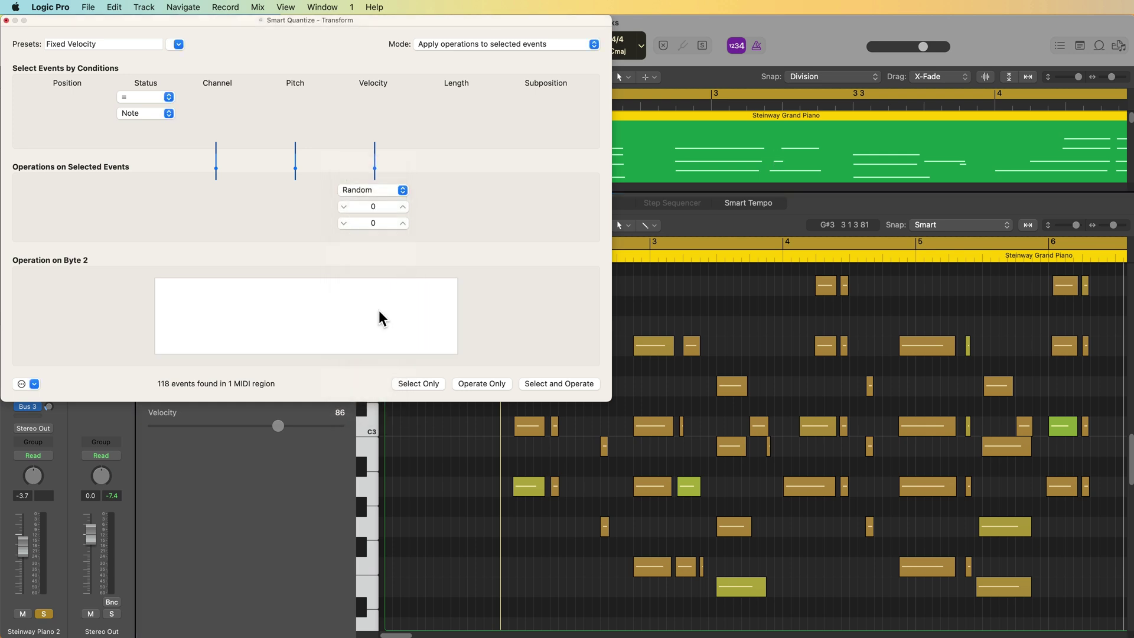
click(373, 206)
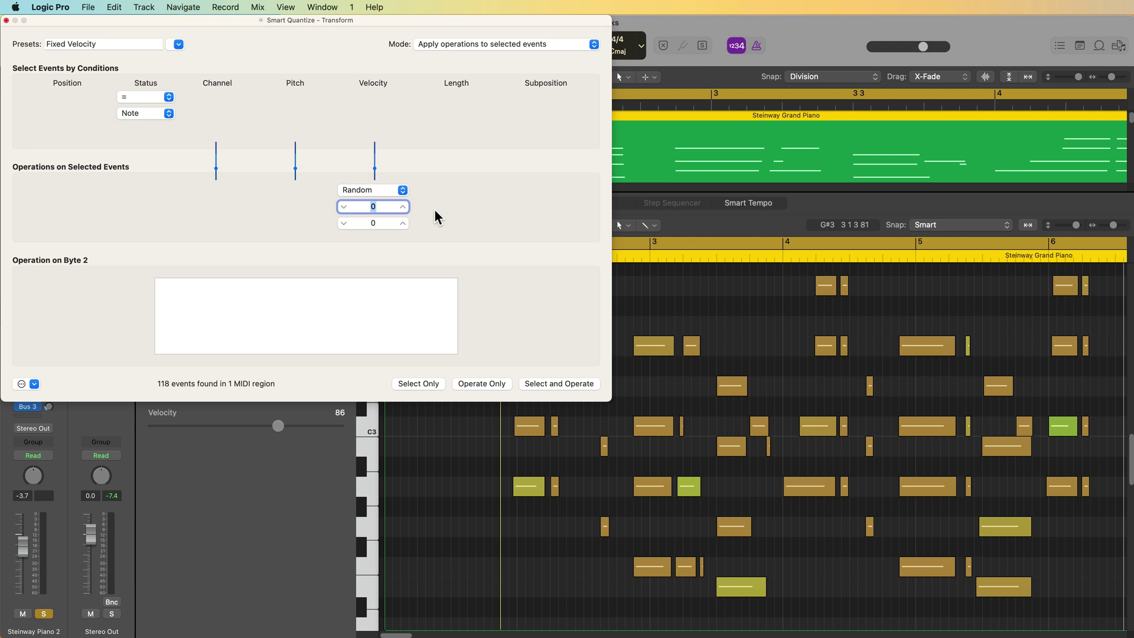
text(50)
click(382, 224)
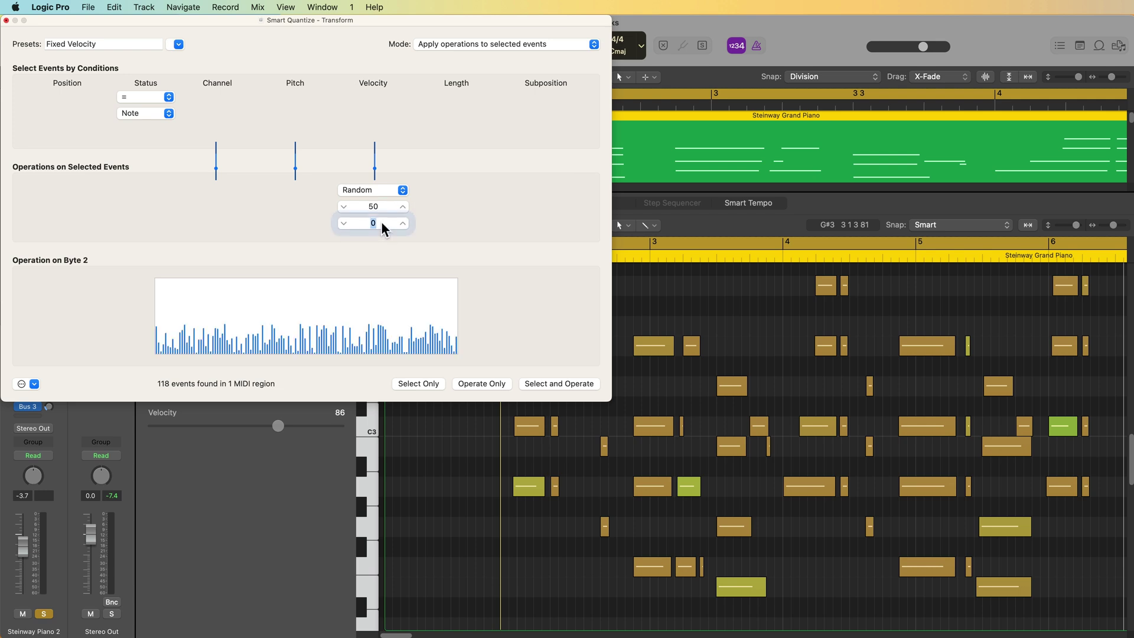
text(80)
key(Return)
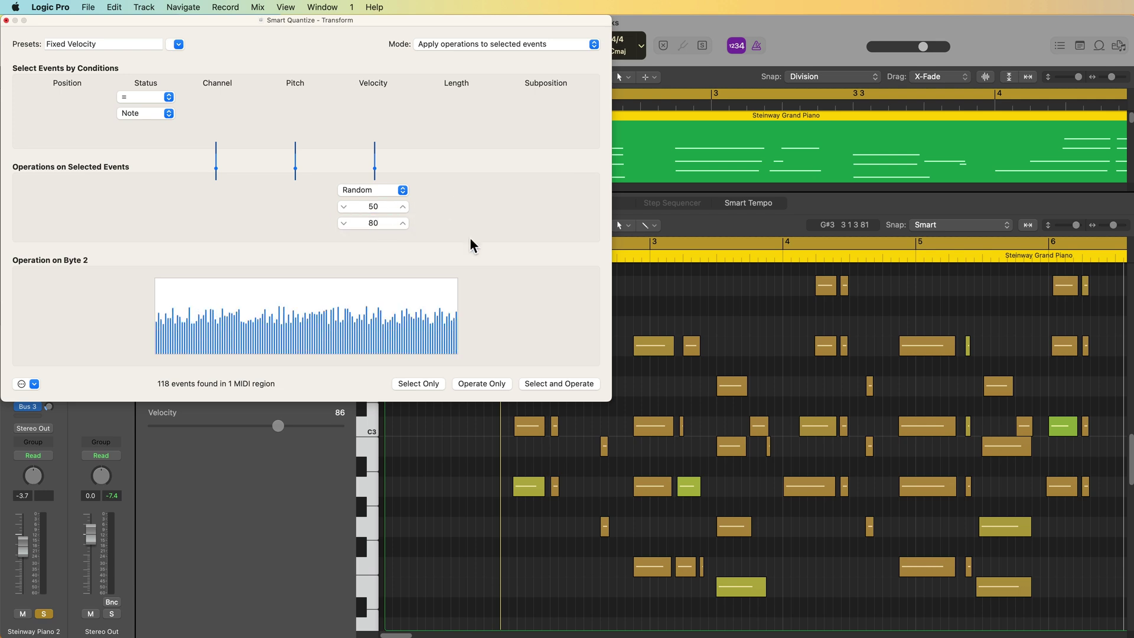
click(417, 385)
click(481, 386)
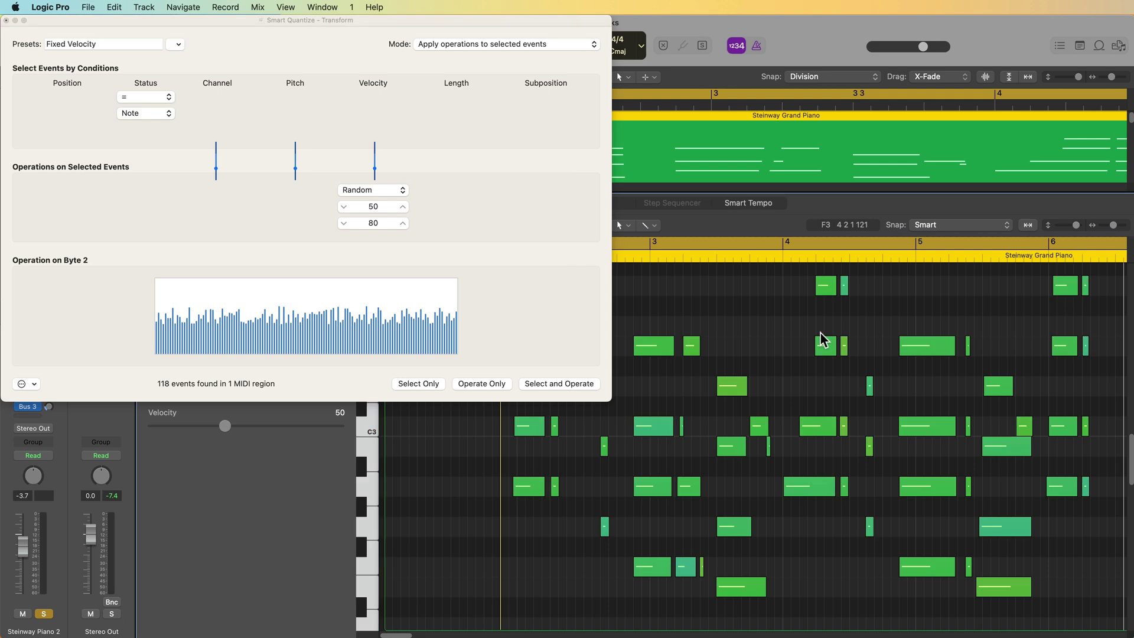
click(818, 332)
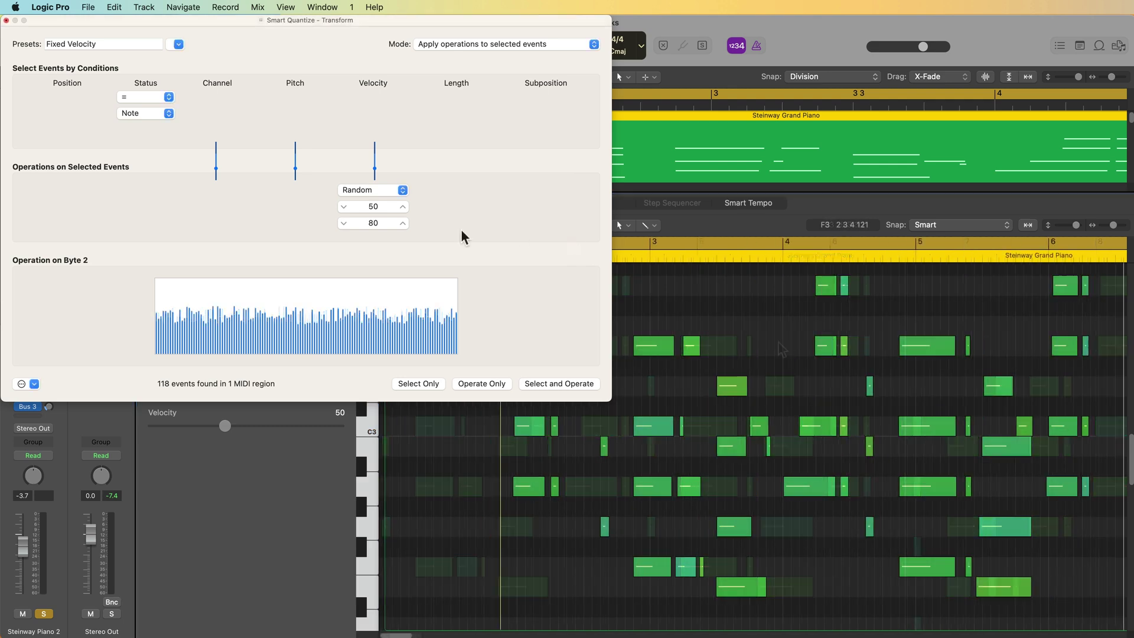
Step: Widen the random velocity range to 40–100 and reapply it to the notes
click(460, 230)
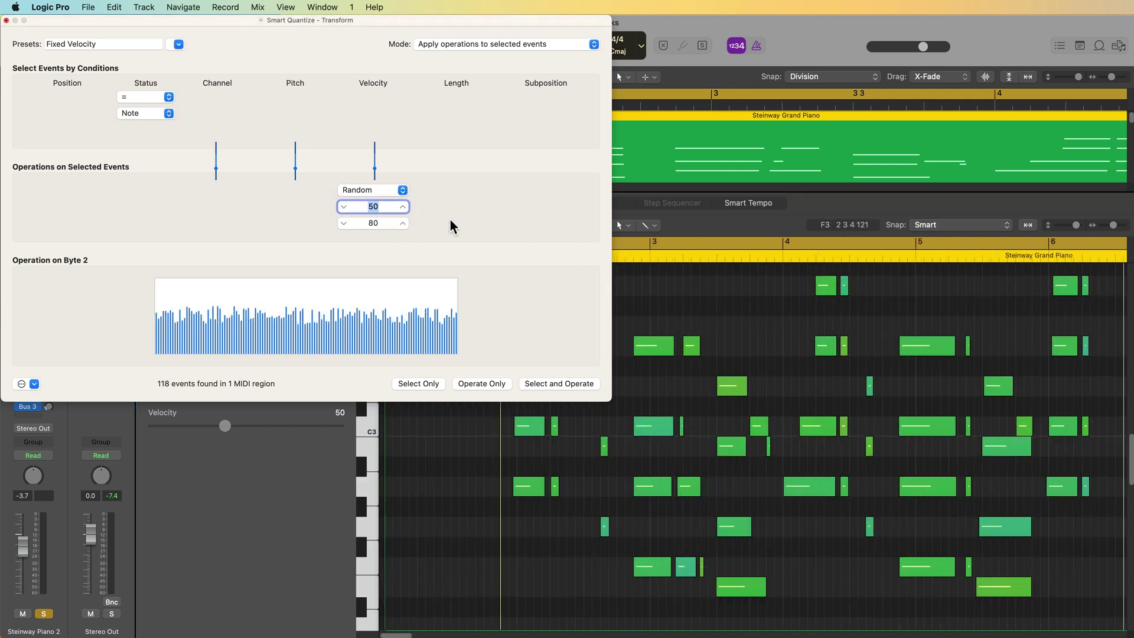
text(40)
click(376, 223)
double_click(376, 222)
text(100)
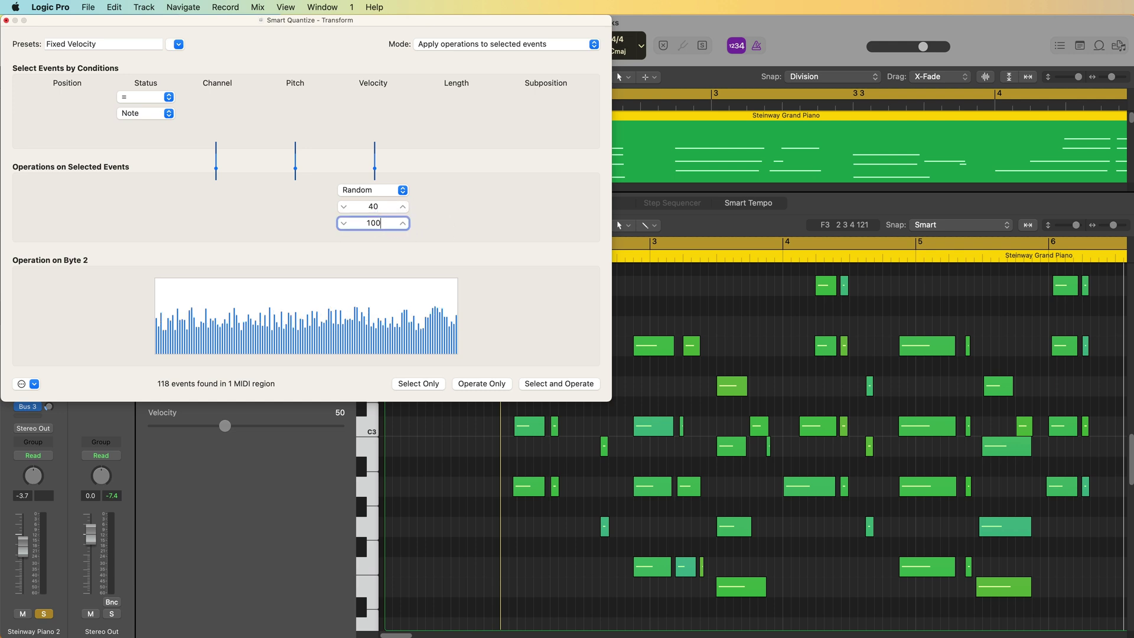
key(Return)
click(421, 384)
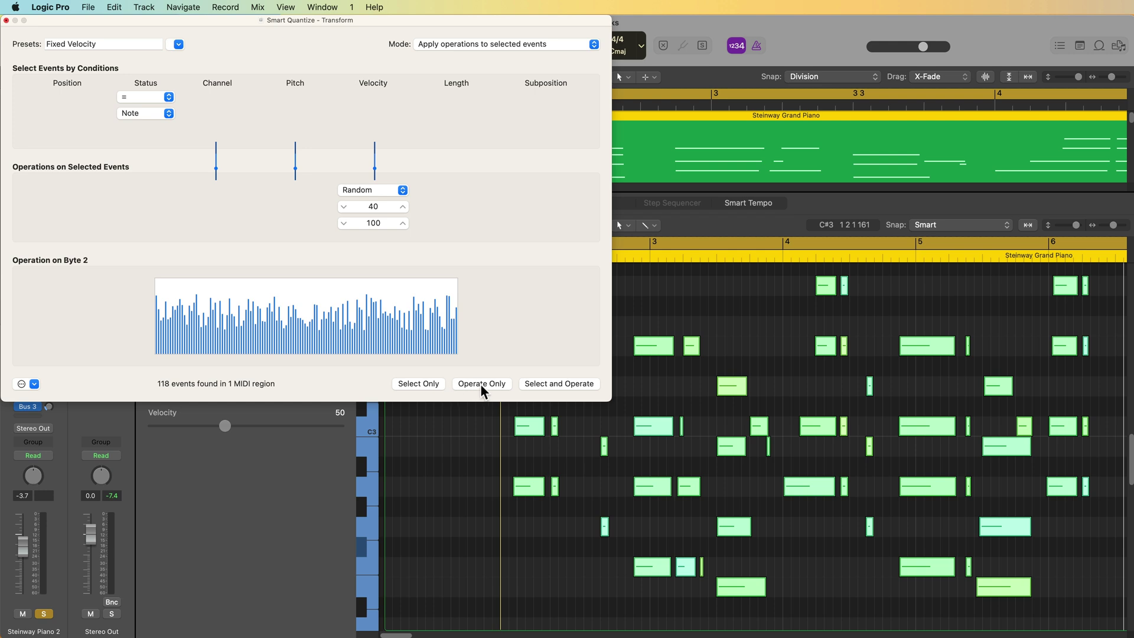
click(483, 385)
click(739, 352)
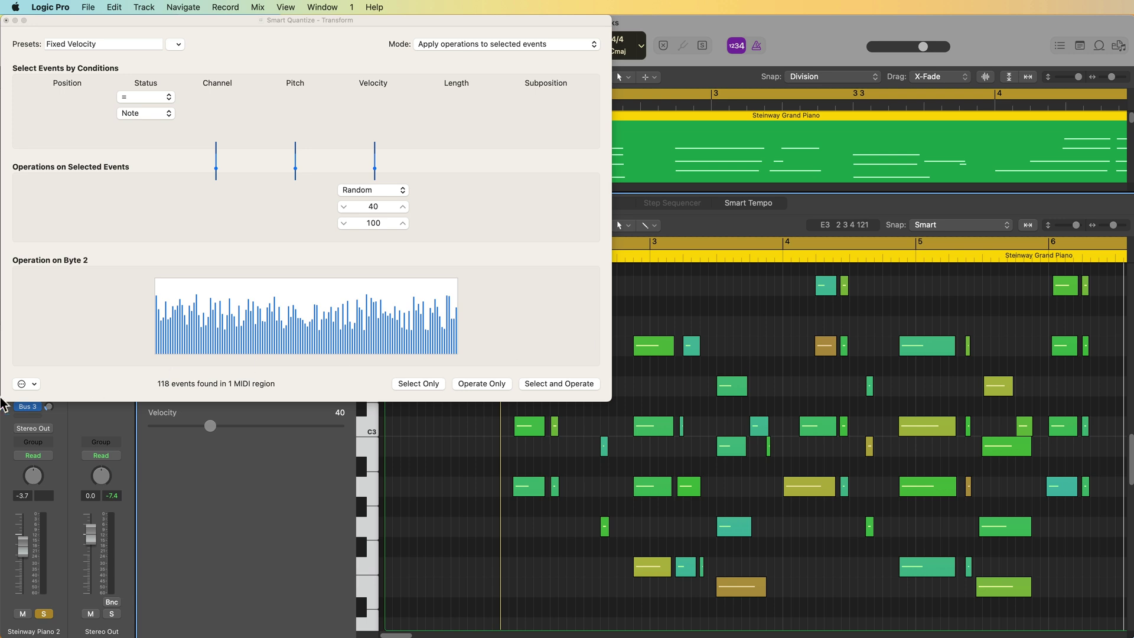
Step: Show all transform parameters and set the velocity condition to at or below 60
click(30, 384)
click(59, 399)
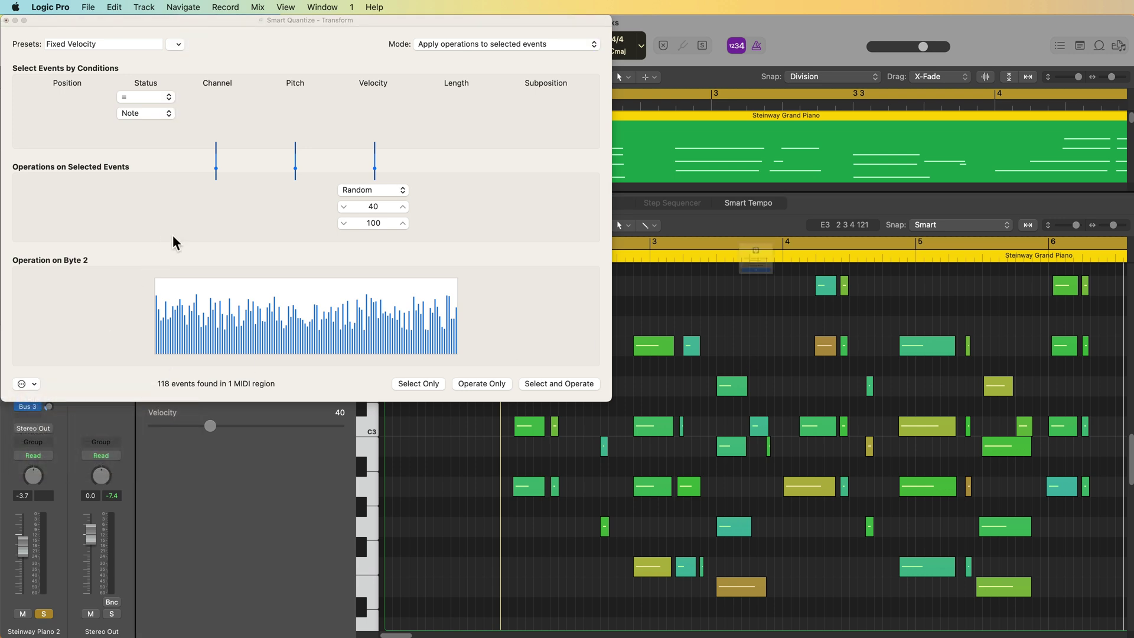
click(785, 312)
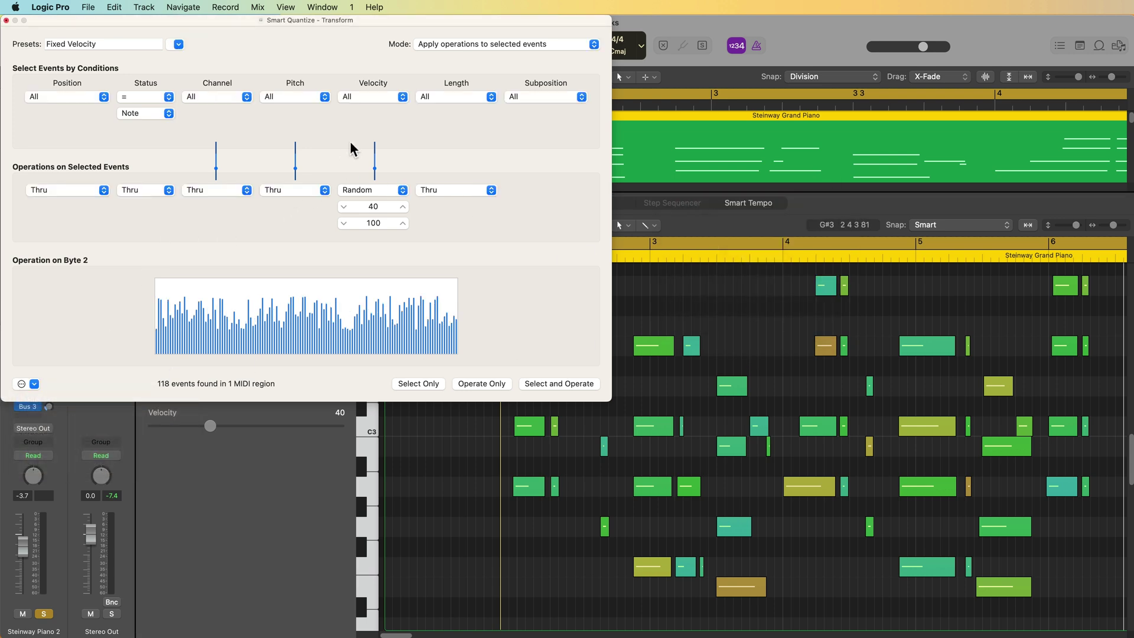
click(375, 98)
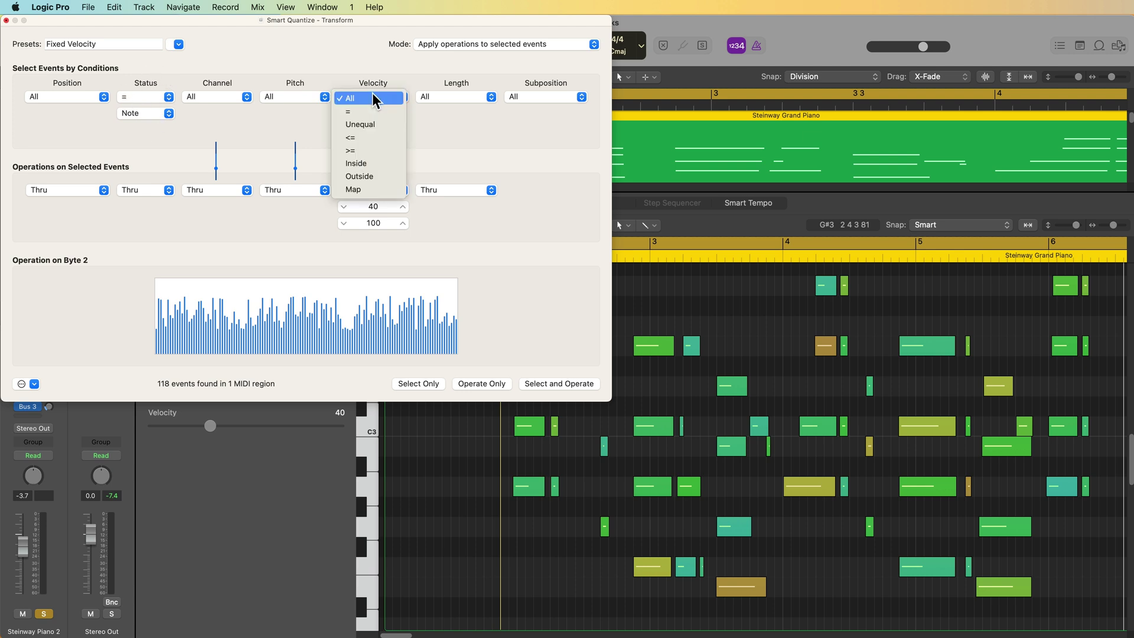
click(371, 139)
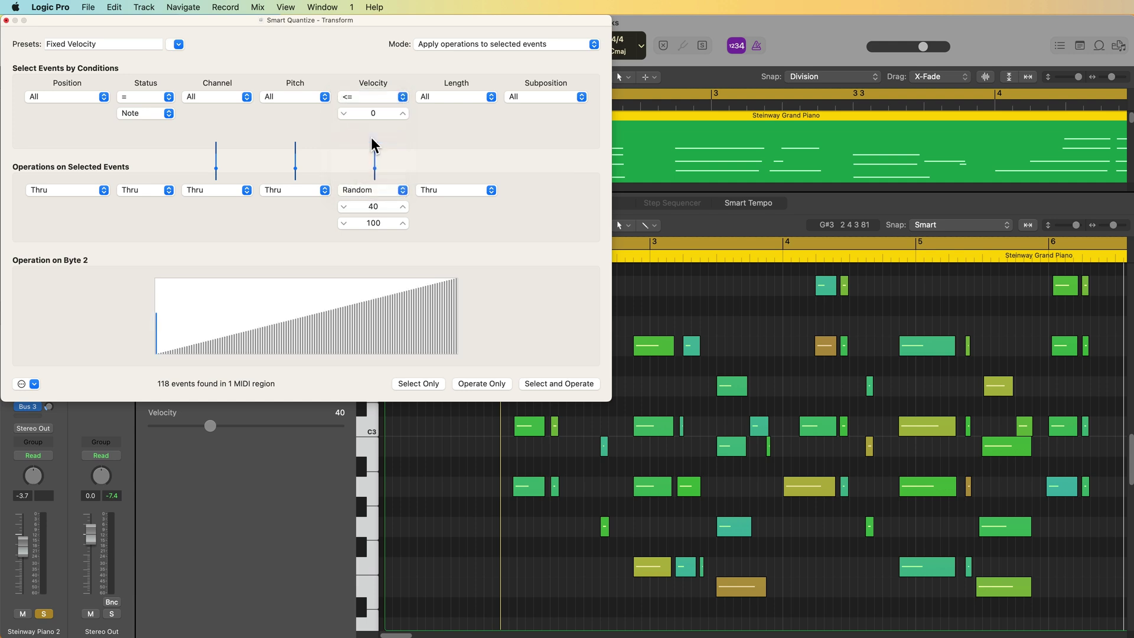
click(375, 112)
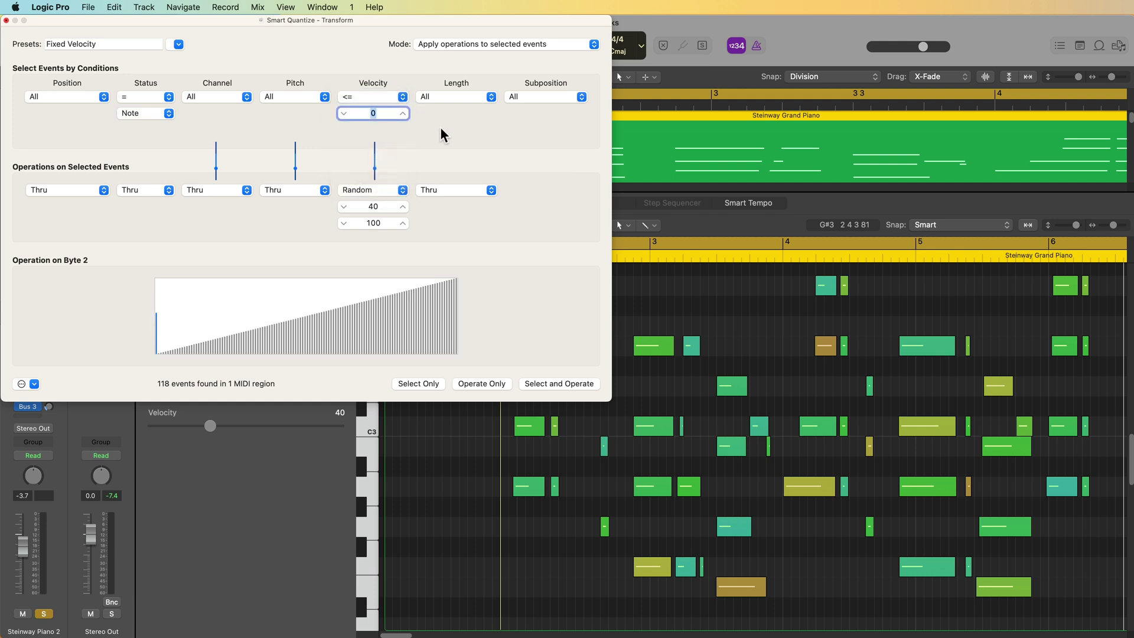
text(60)
key(Return)
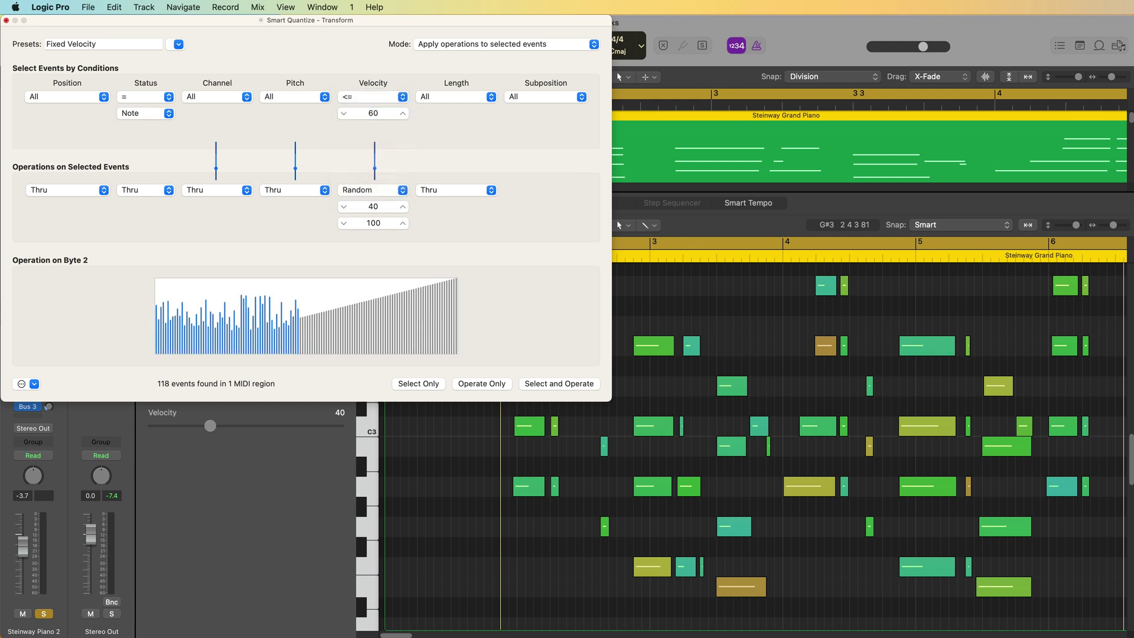
Step: Add 10 to the velocity of the 43 matching notes
click(394, 190)
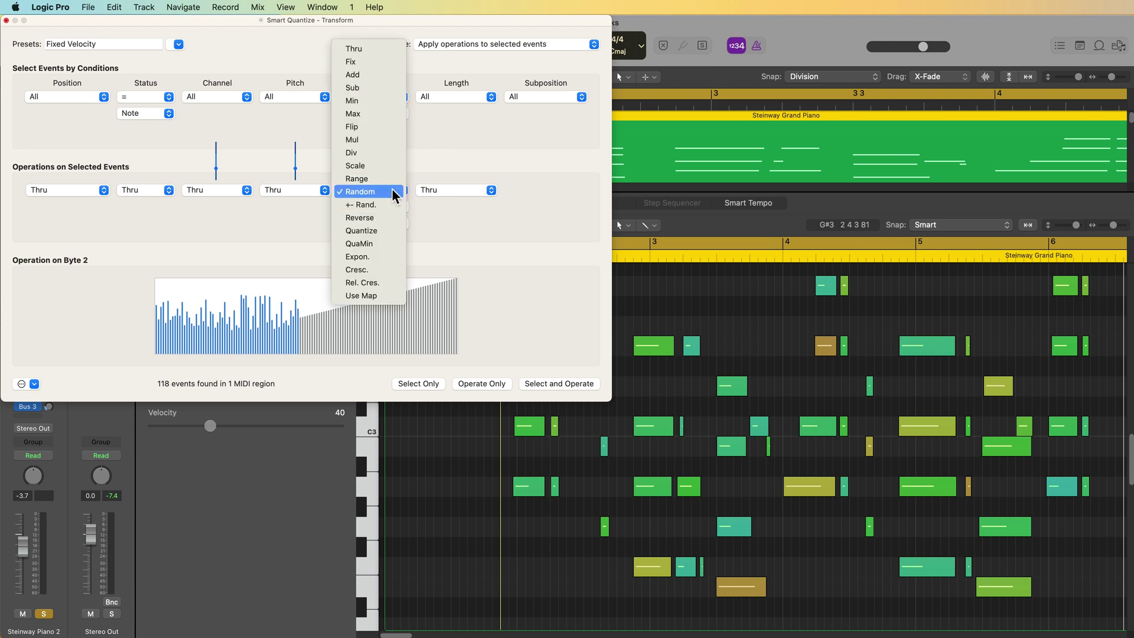
click(384, 75)
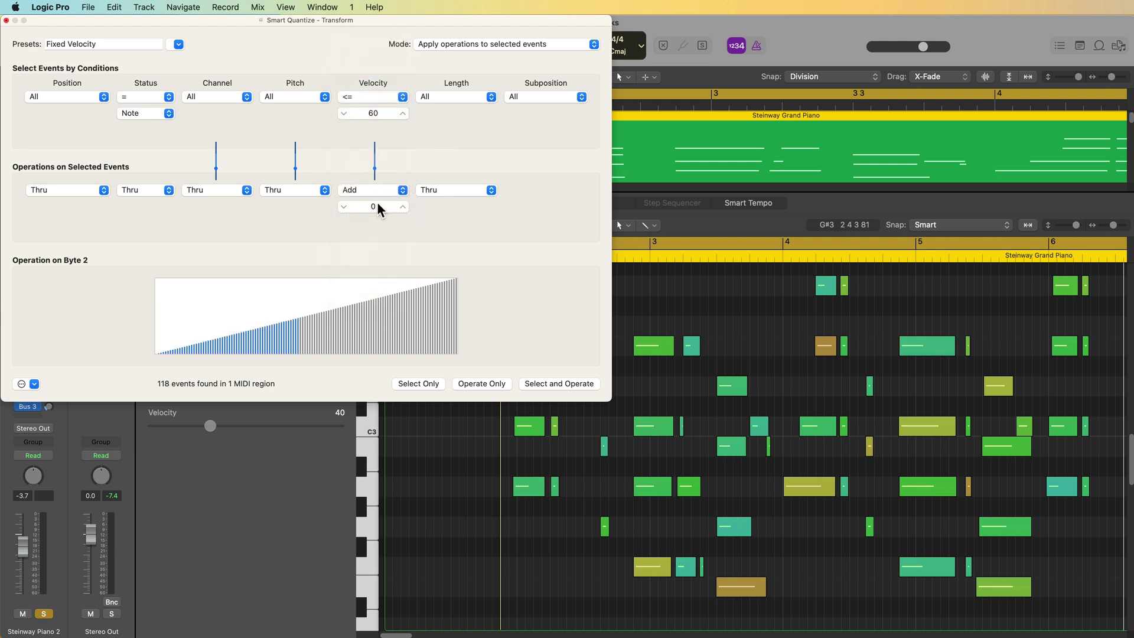
click(378, 207)
text(10)
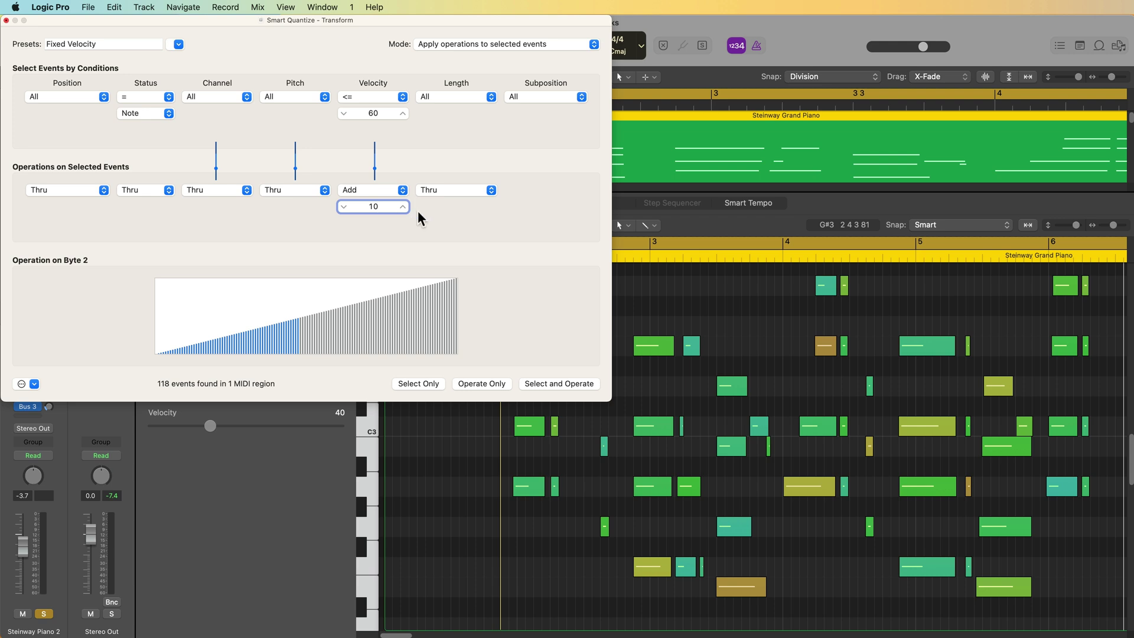
key(Return)
click(419, 384)
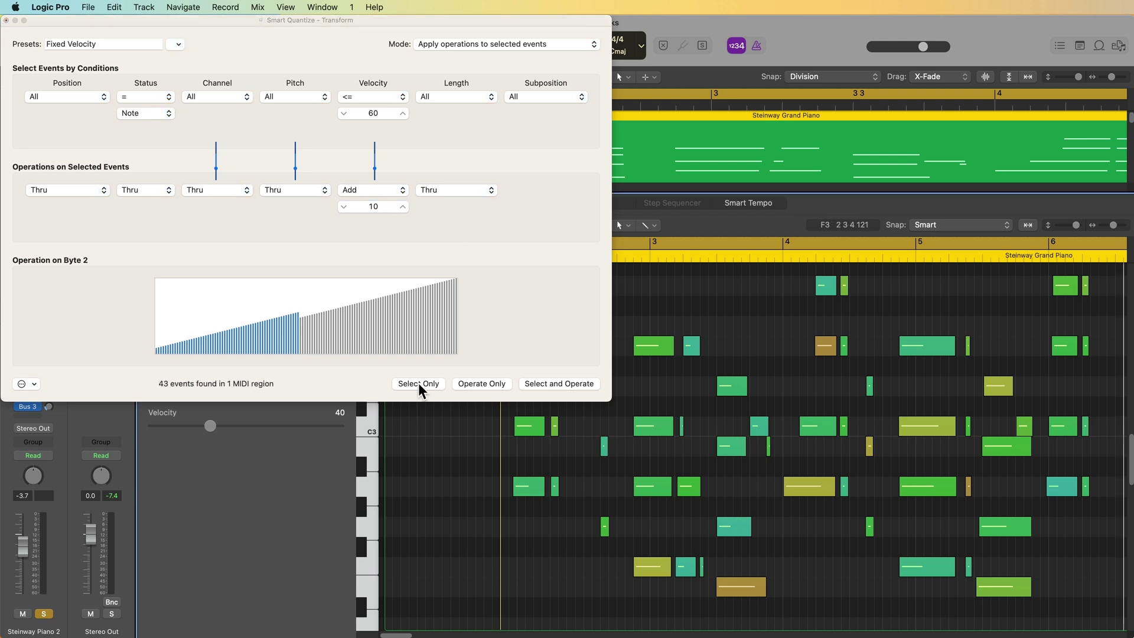
click(419, 384)
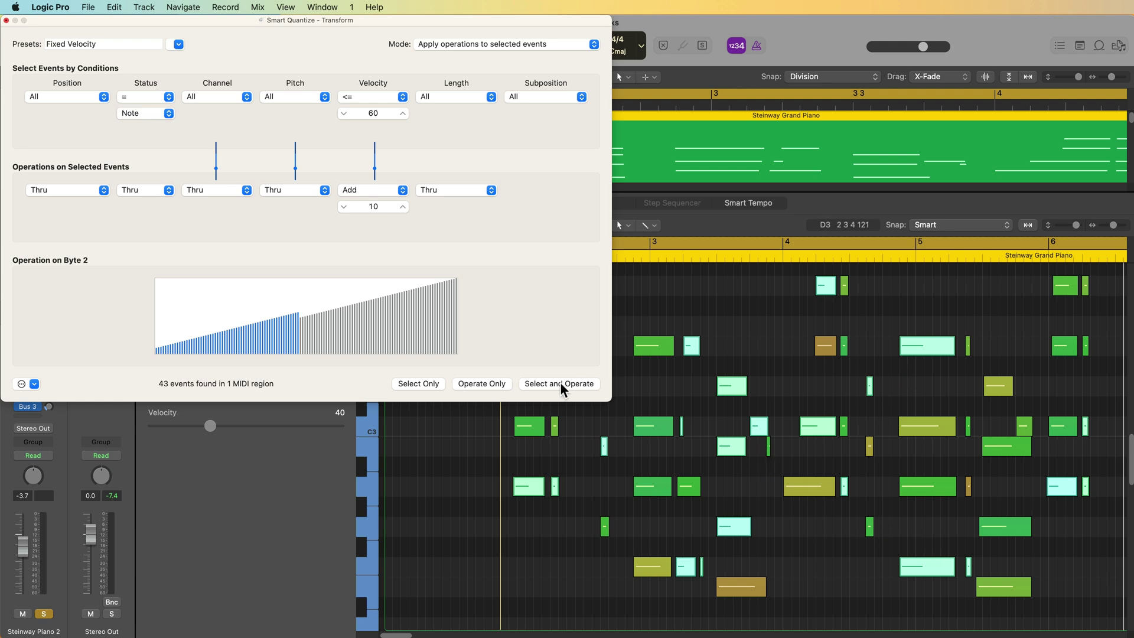
click(483, 384)
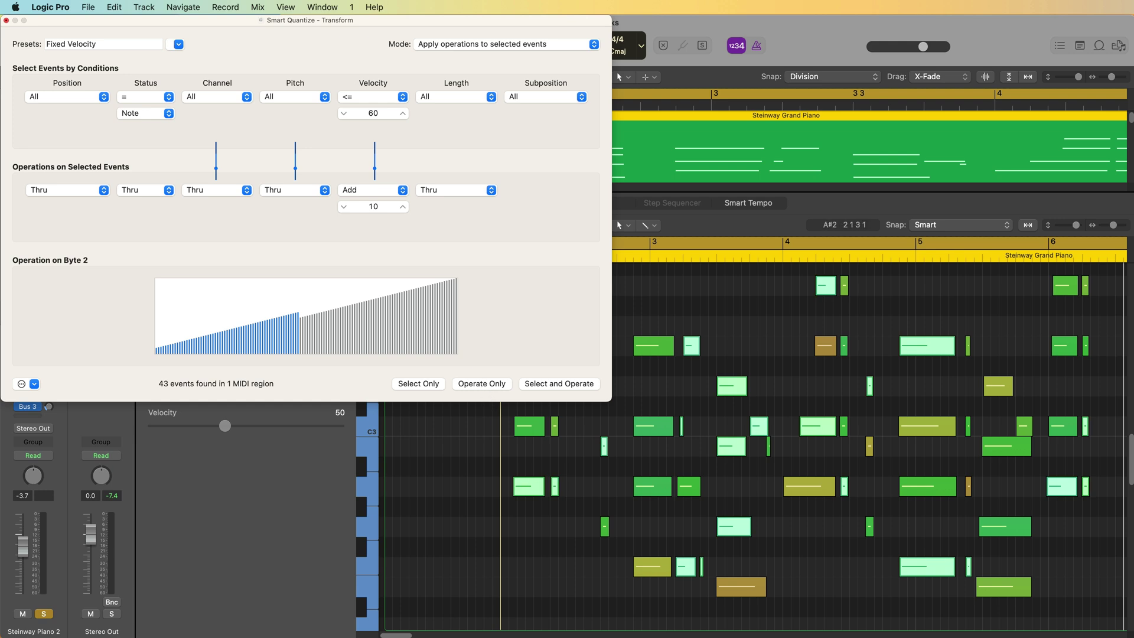
click(794, 365)
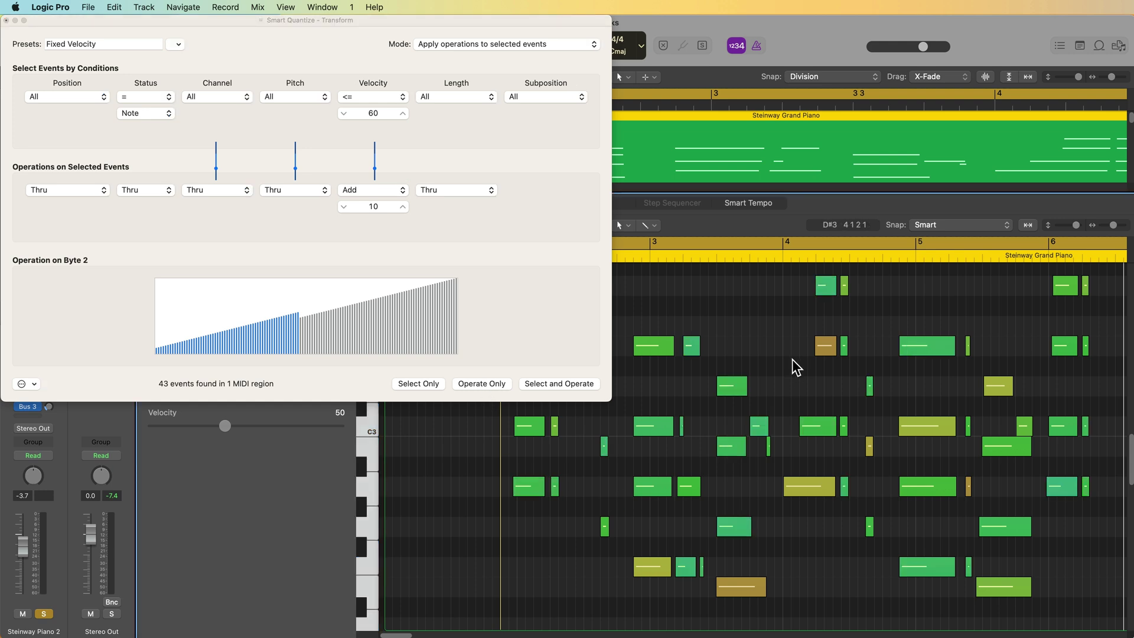
Step: Set the velocity condition to 90 or above
click(393, 97)
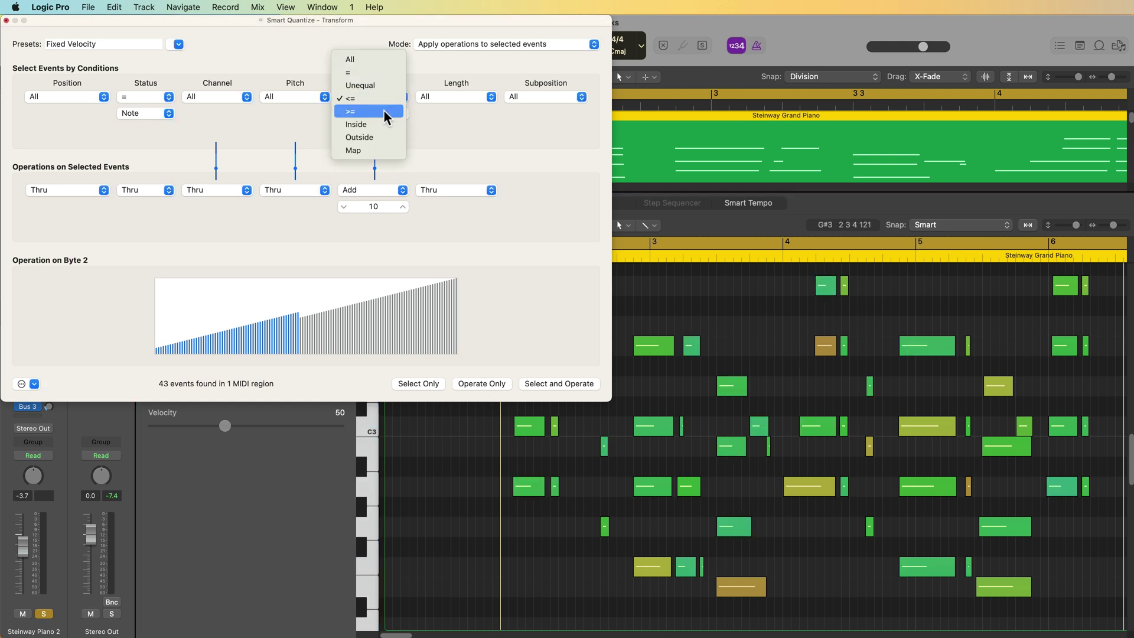
click(363, 113)
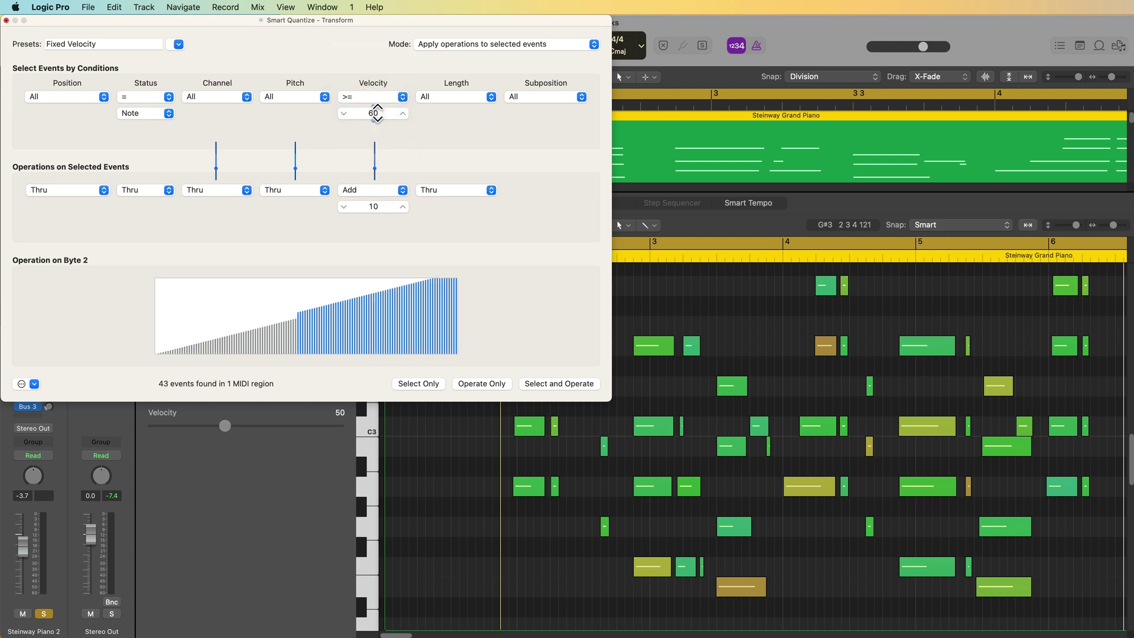
click(376, 113)
text(9)
key(Return)
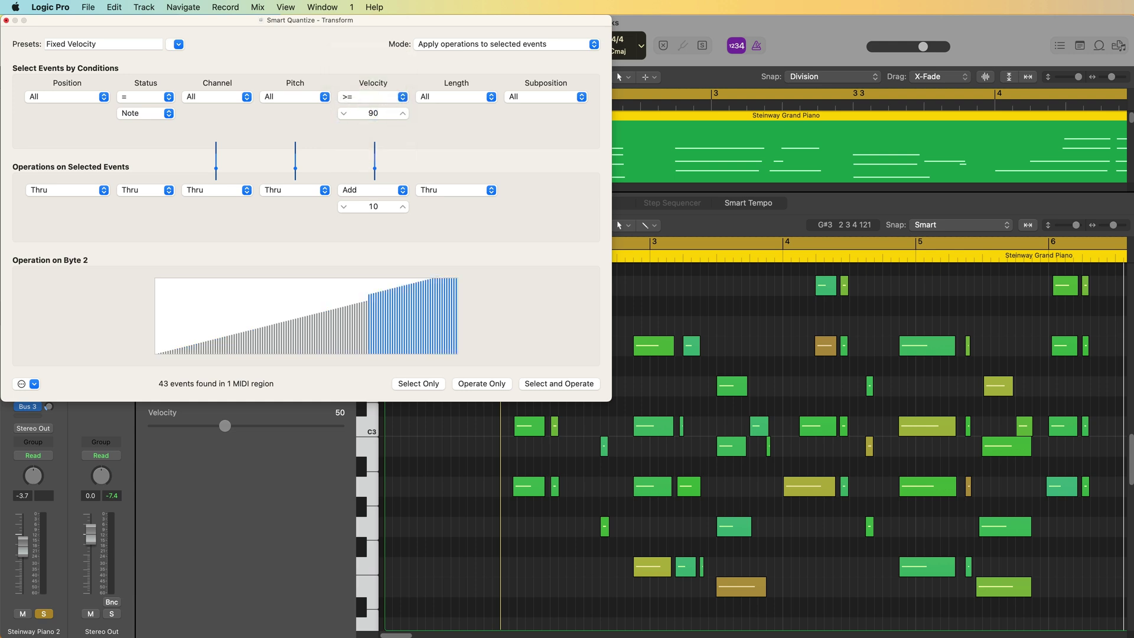
Step: Subtract 8 from the velocity of the 20 matching notes
click(385, 189)
click(385, 205)
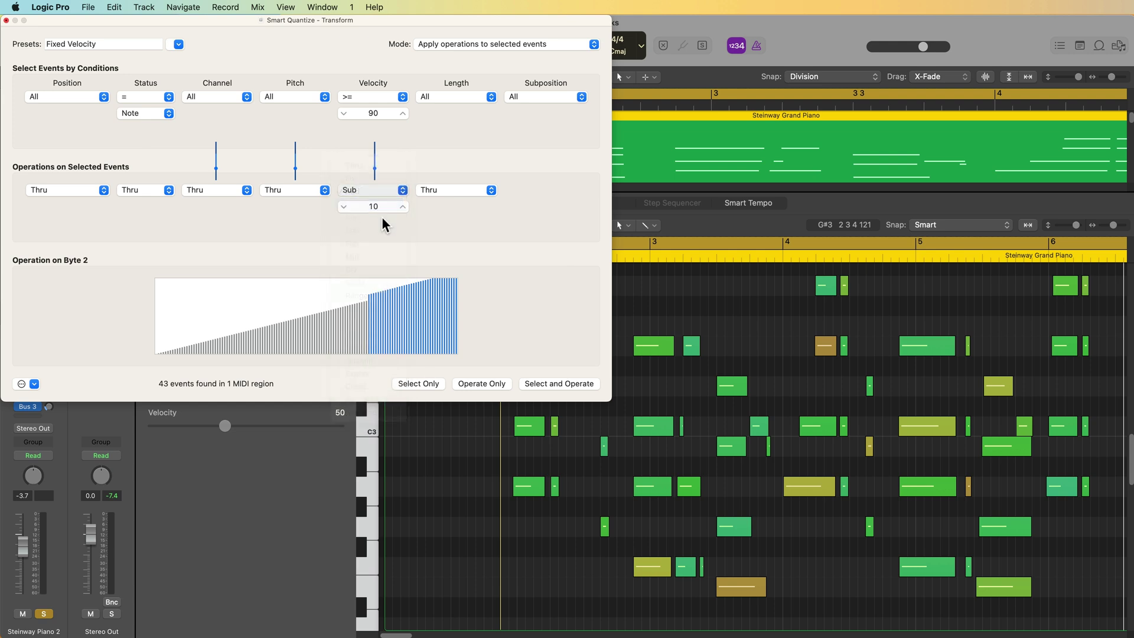
click(374, 206)
text(8)
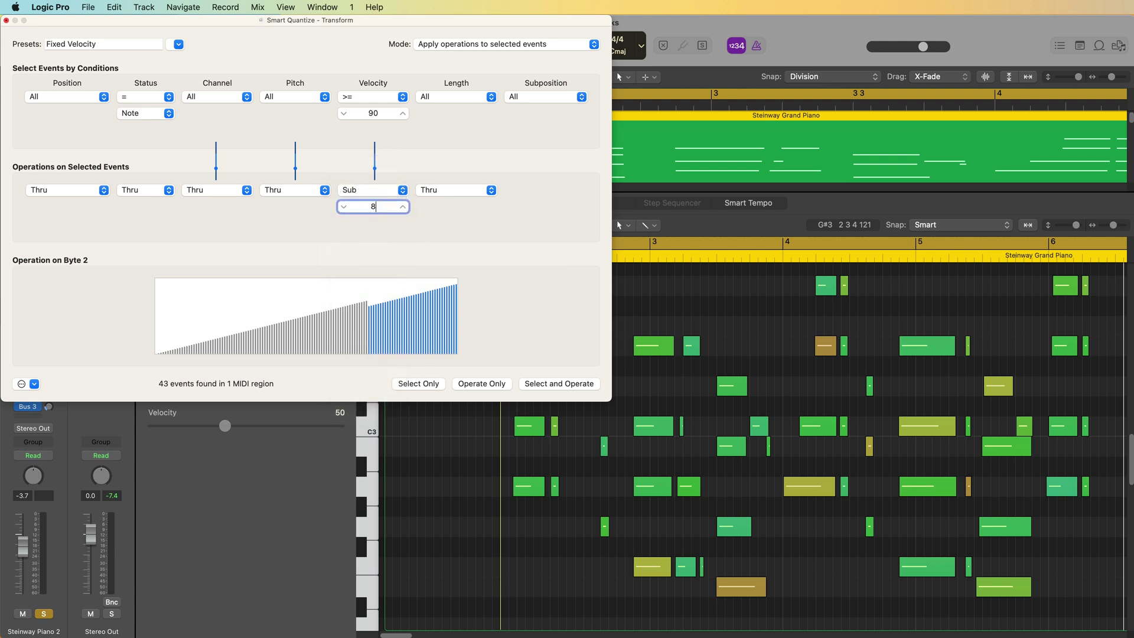
key(Return)
click(425, 384)
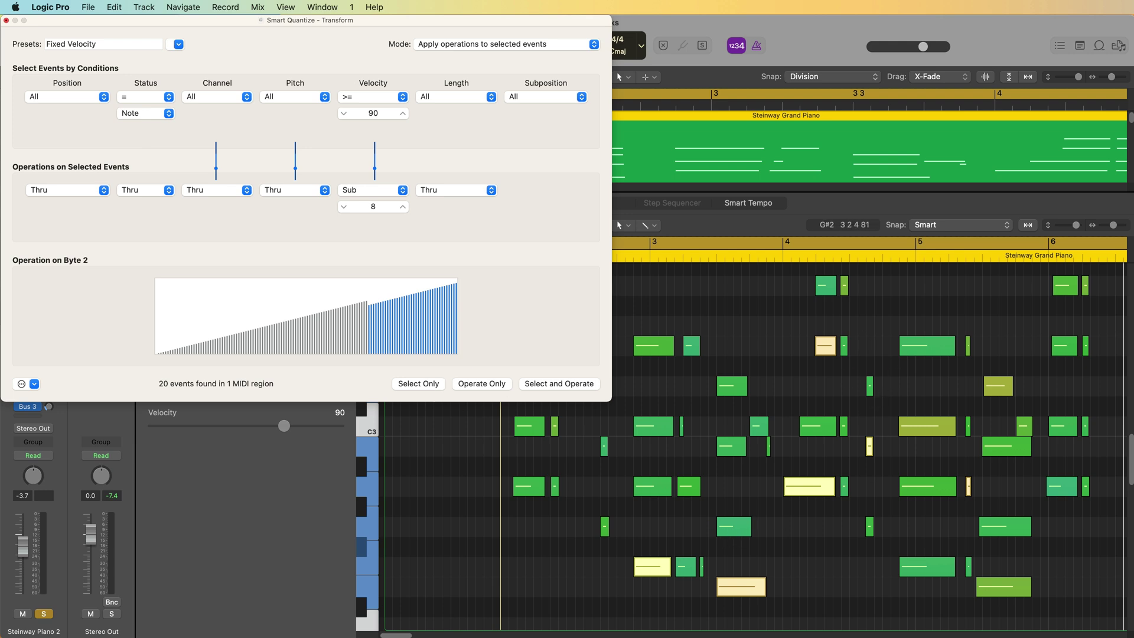
click(480, 385)
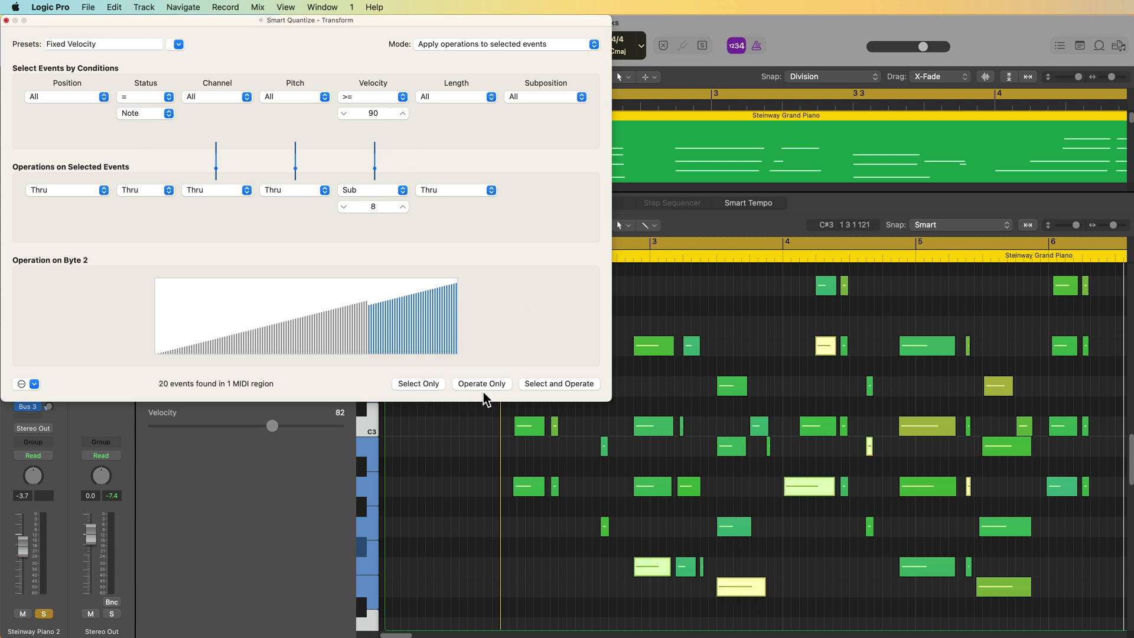
click(830, 551)
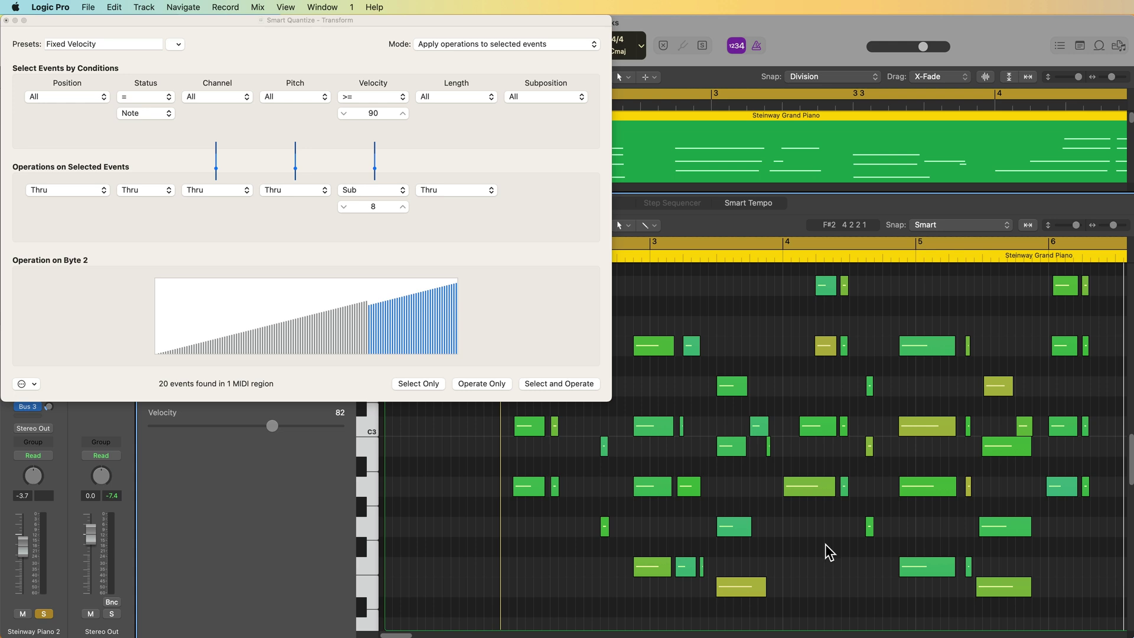
Step: Apply the Random Pitch preset to all 118 notes, then undo it
click(178, 44)
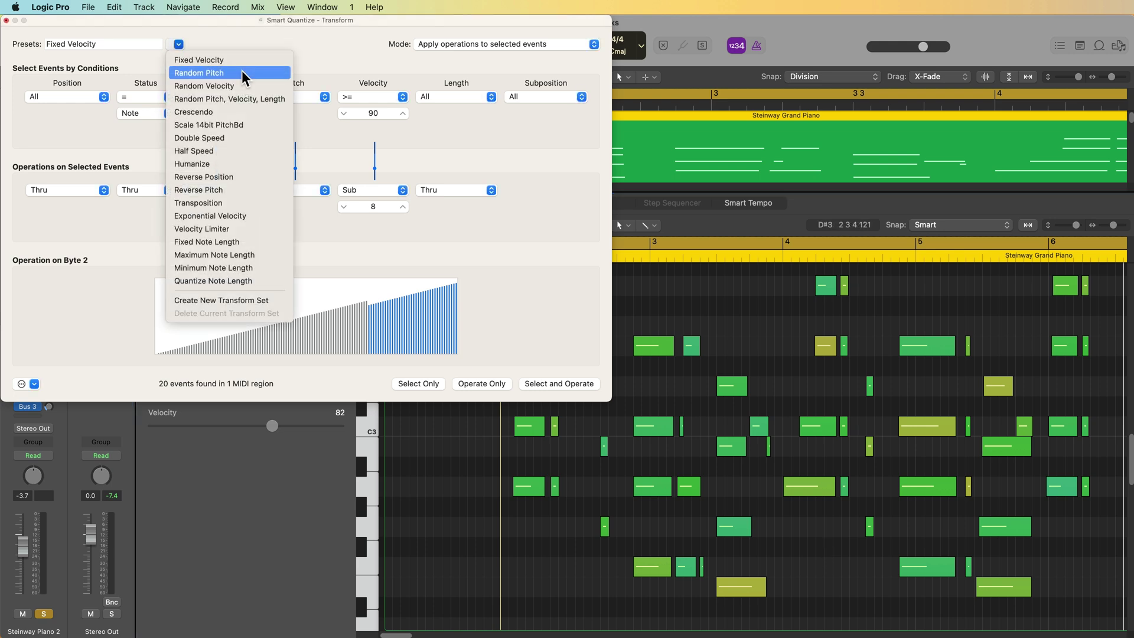
click(244, 74)
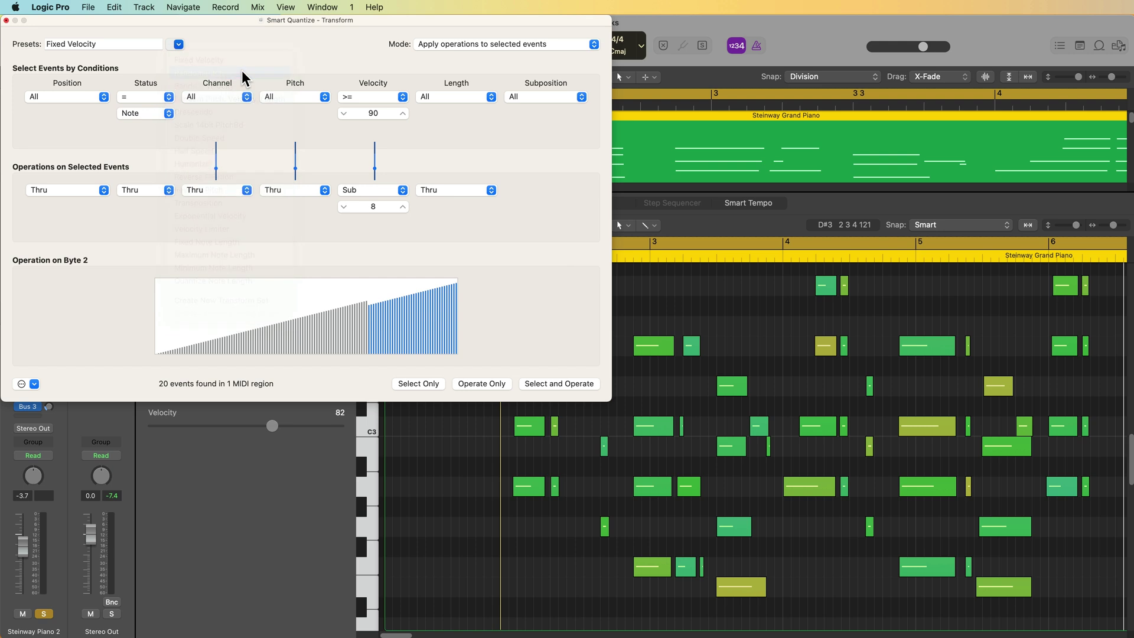
click(419, 258)
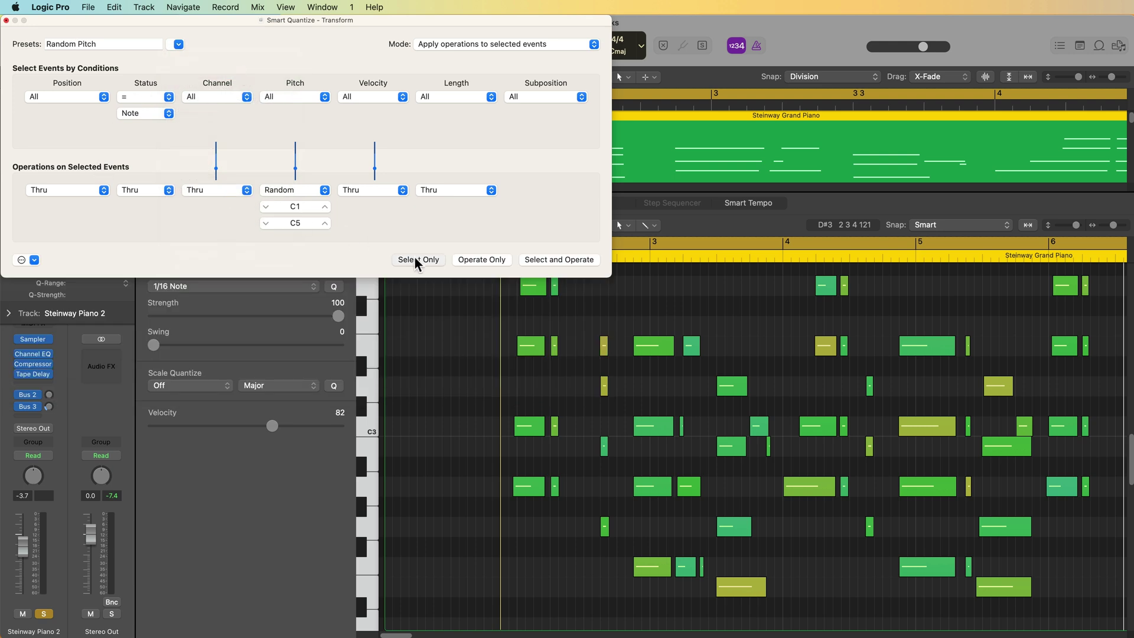
click(476, 260)
click(641, 375)
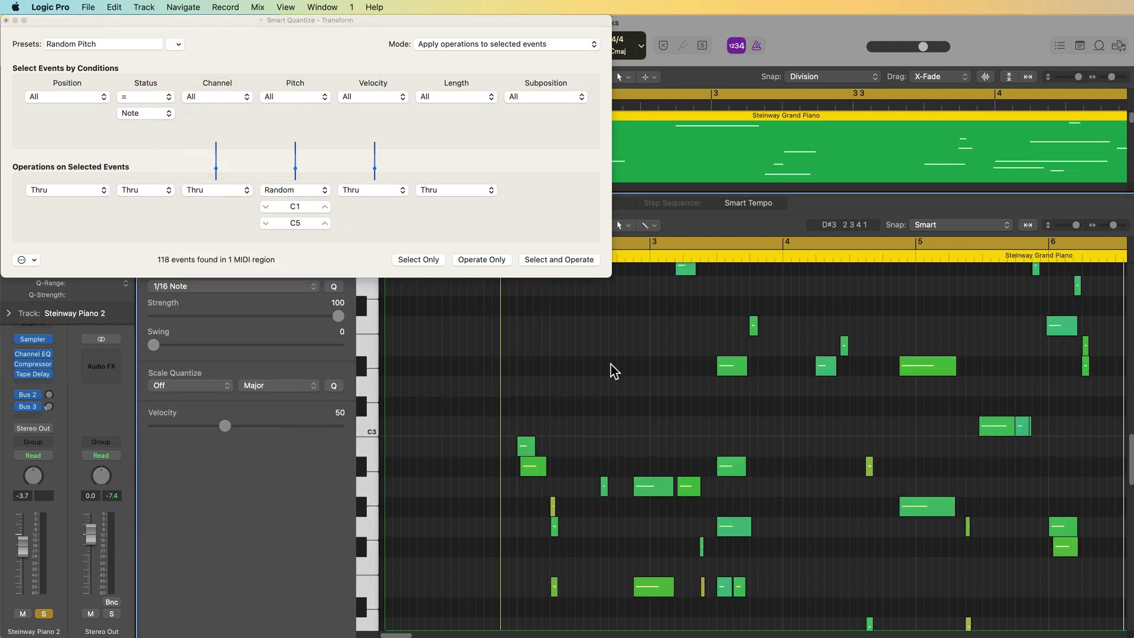
key(super+z)
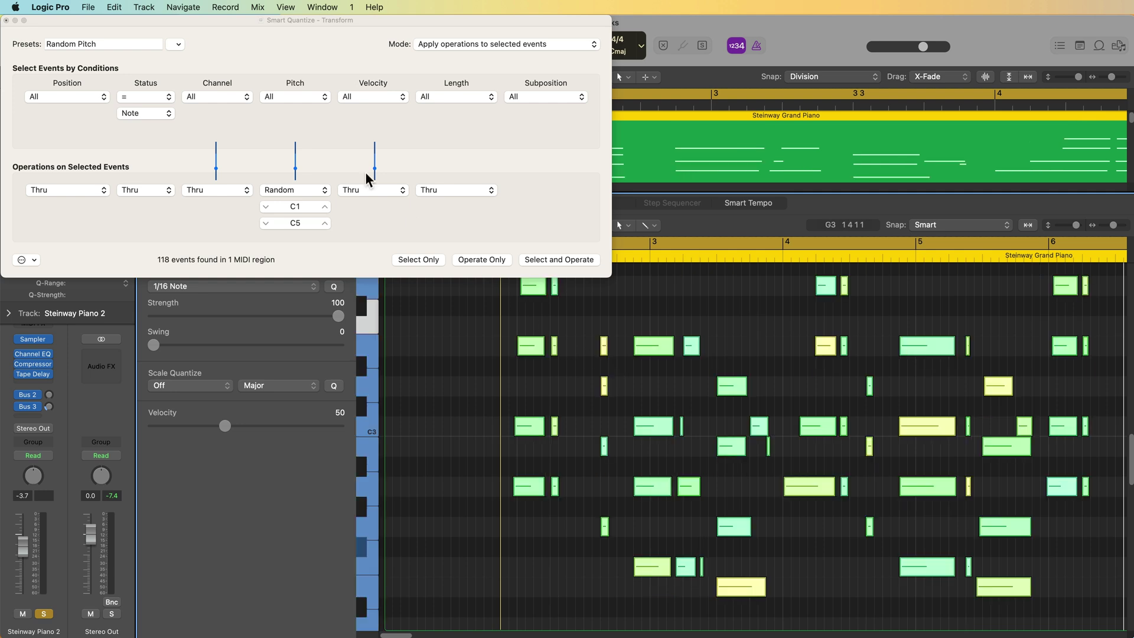
Step: Load the Random Velocity preset, randomizing velocity between 1 and 92
click(180, 45)
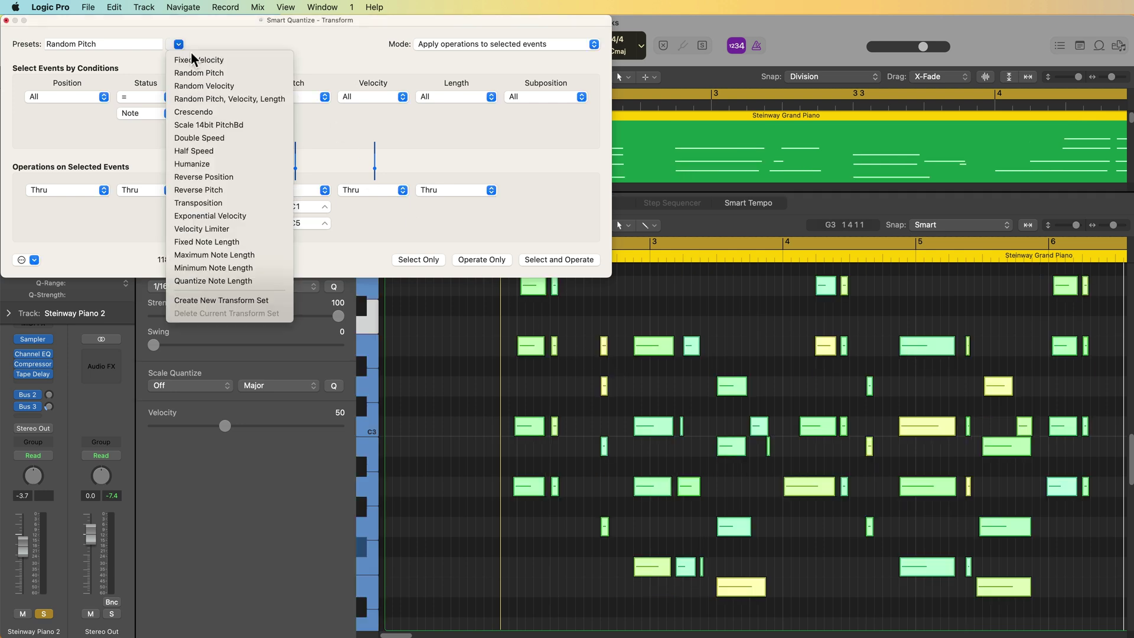
click(224, 87)
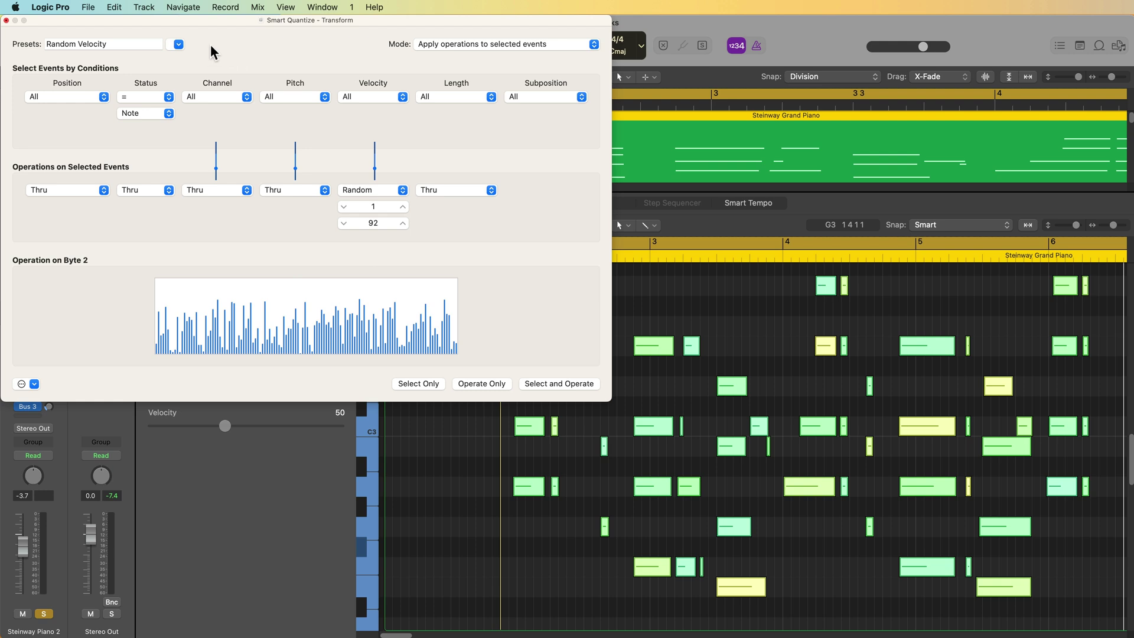
click(179, 45)
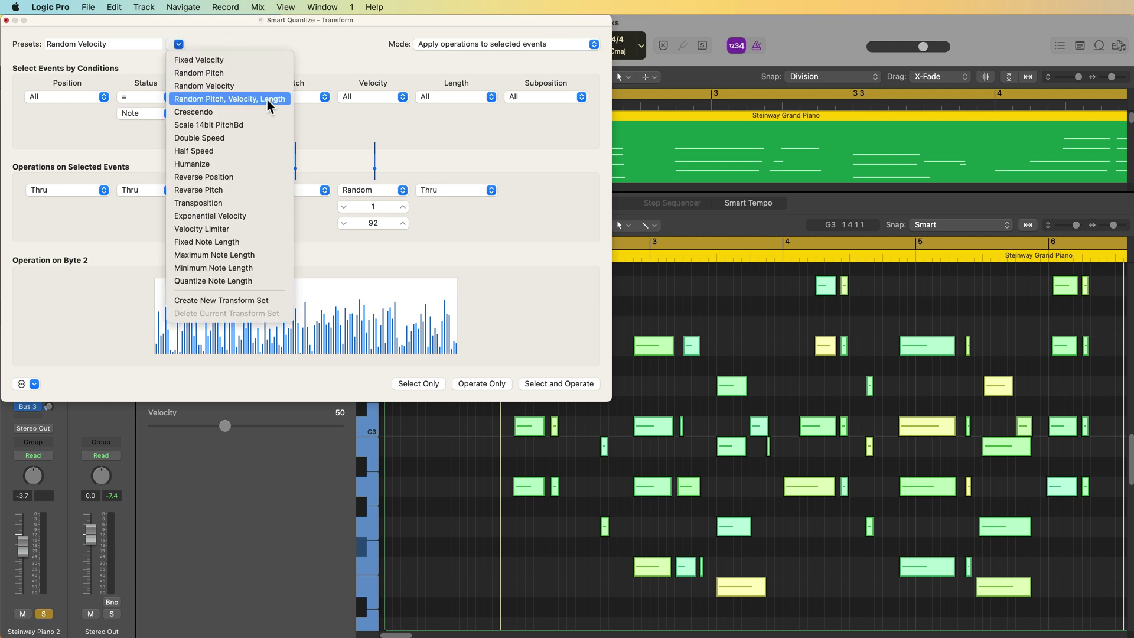
Step: Apply the Random Pitch, Velocity, Length preset to the piano notes, then load Crescendo
click(237, 101)
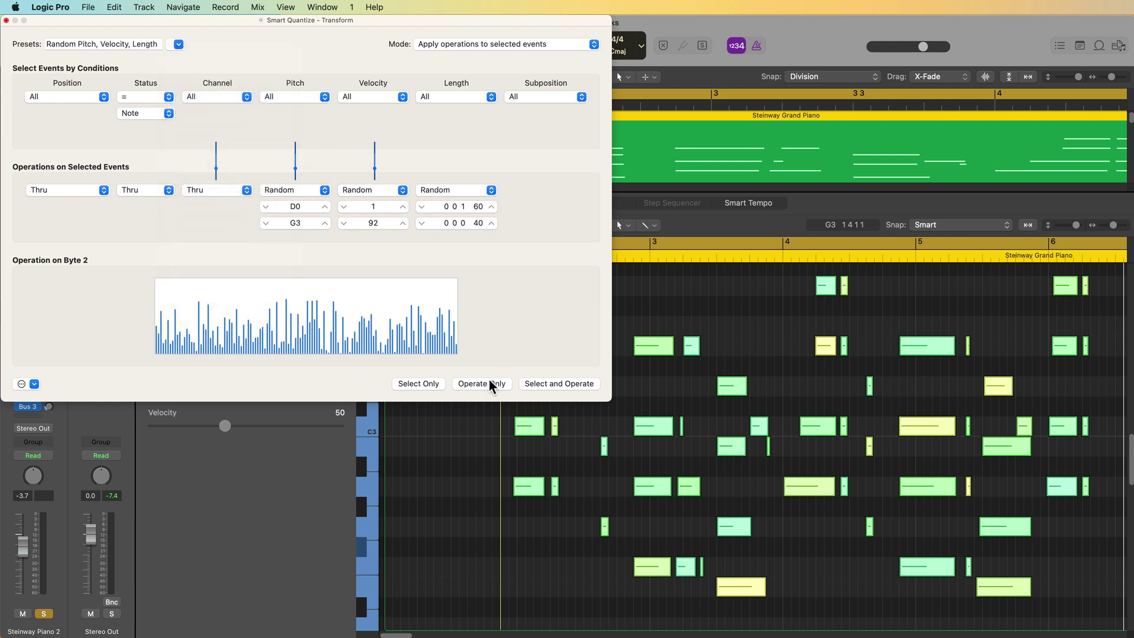
click(491, 383)
click(640, 509)
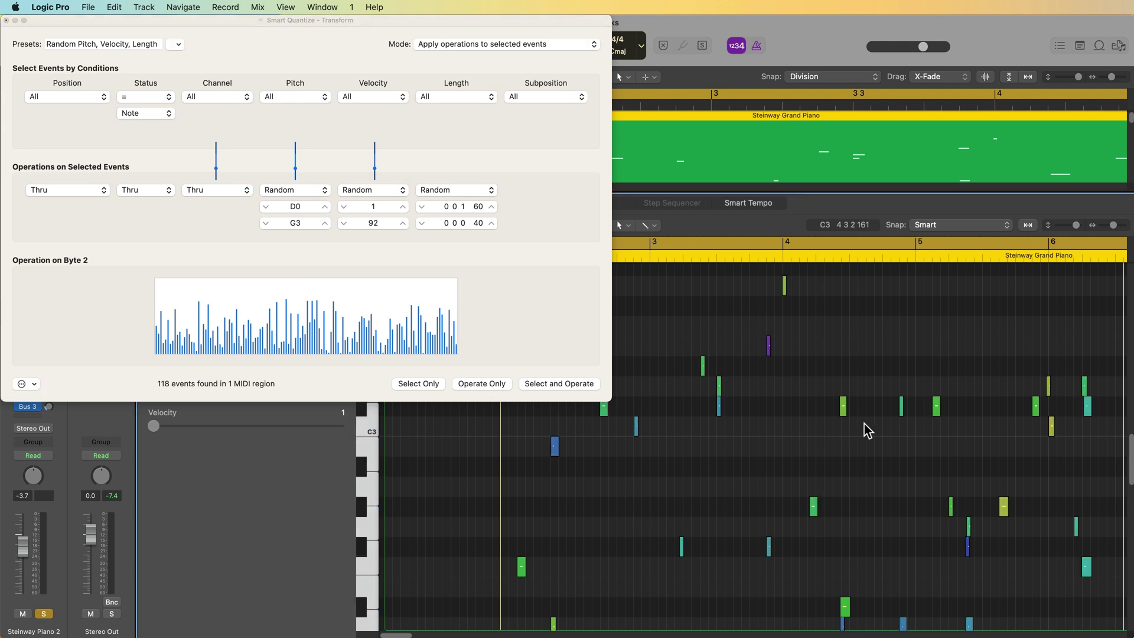
scroll(844, 455, down, 5)
scroll(827, 455, down, 5)
scroll(725, 434, right, 10)
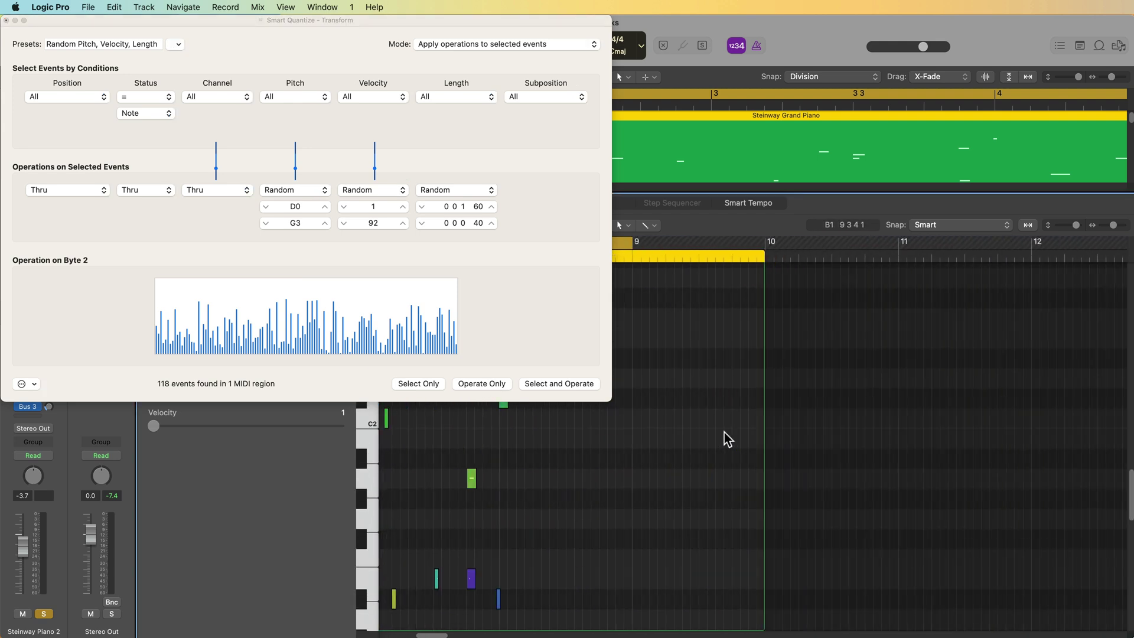
scroll(730, 432, left, 3)
scroll(731, 432, left, 10)
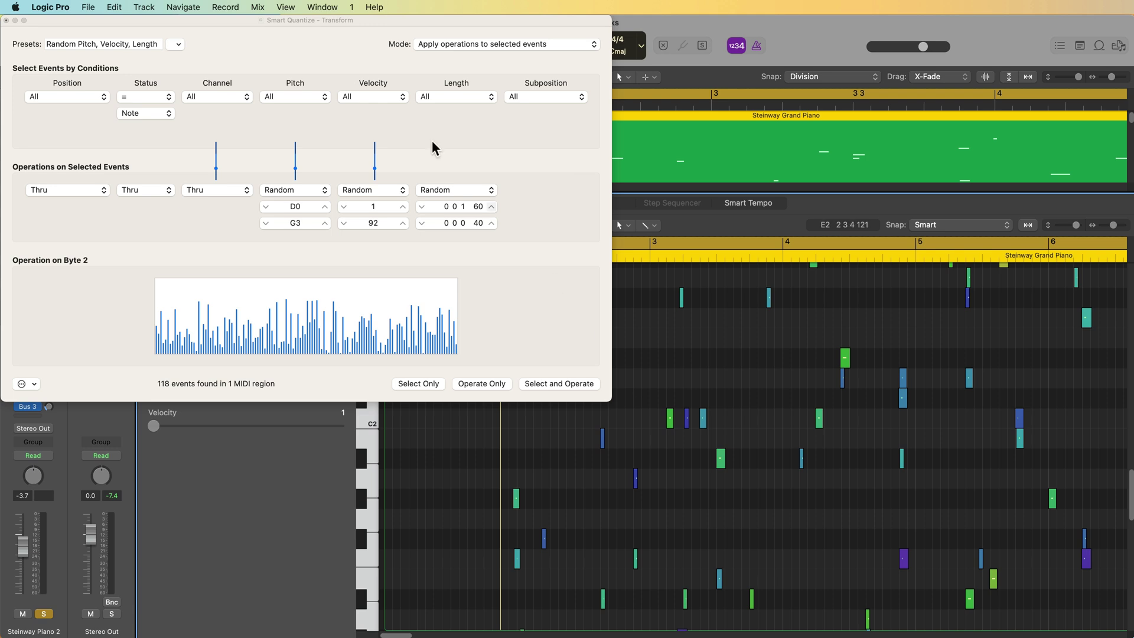
click(177, 44)
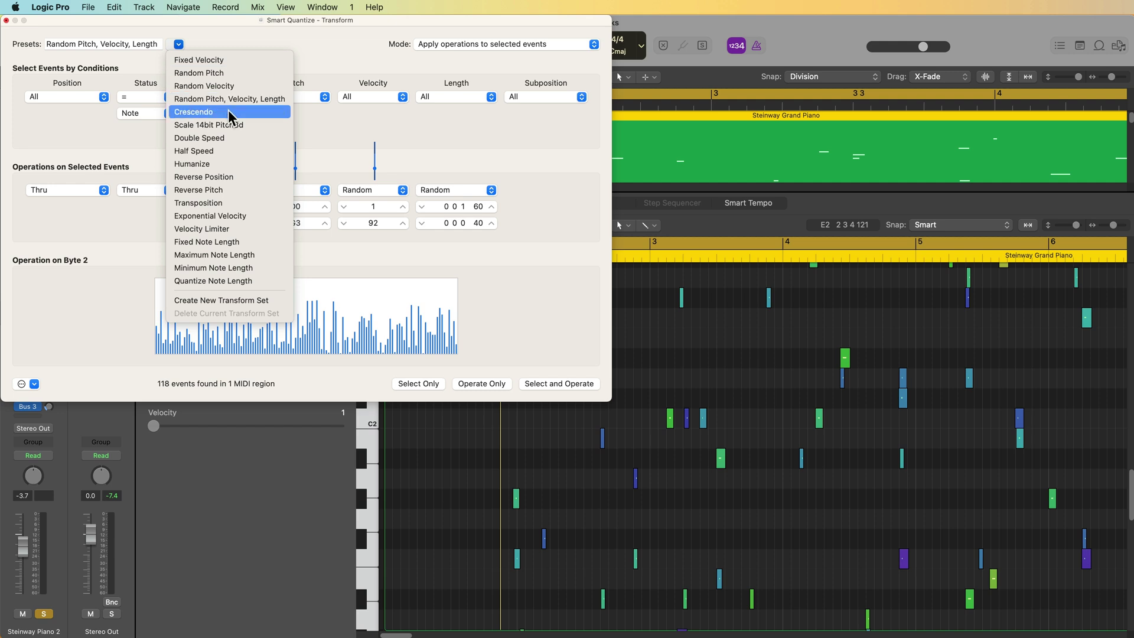
click(250, 109)
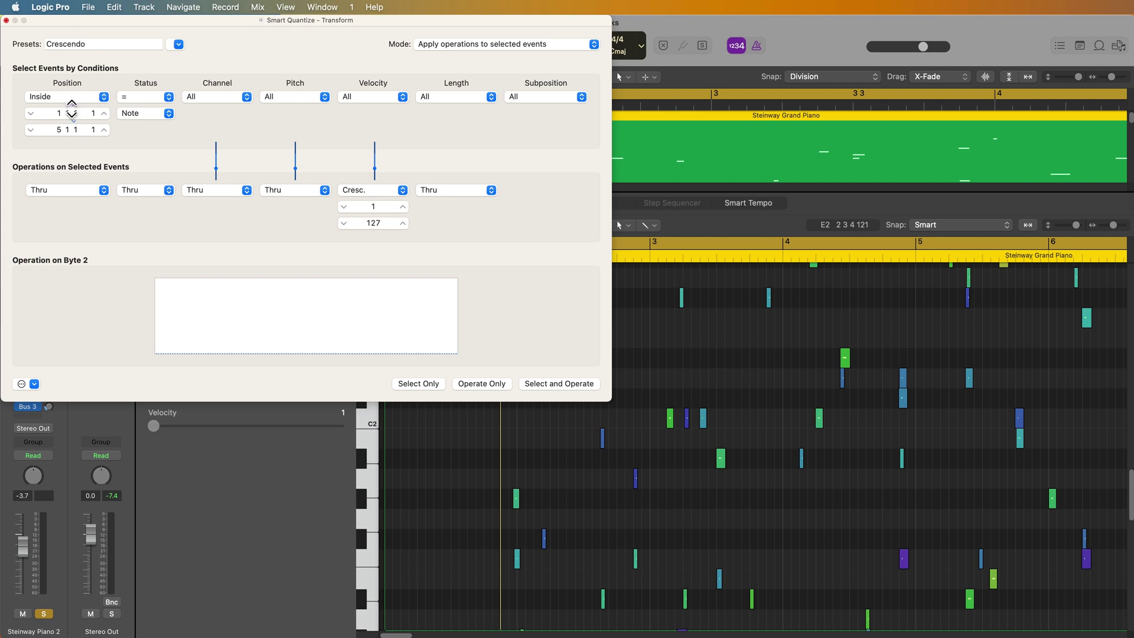
Step: Close the Transform window and draw a falling velocity line across the piano notes
click(6, 20)
click(312, 226)
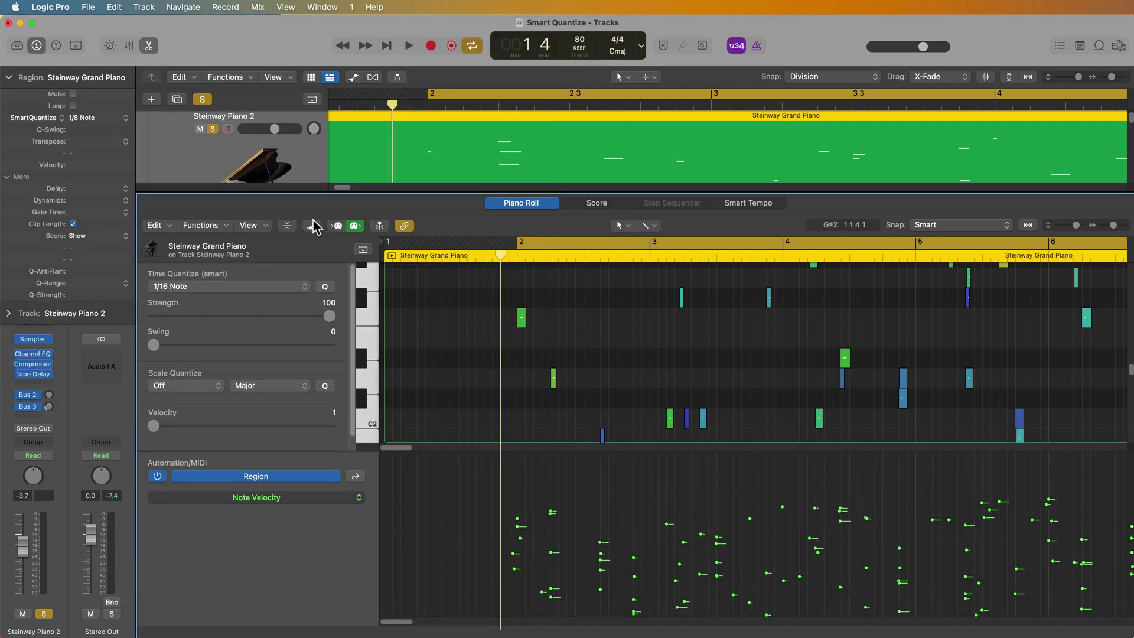
click(483, 573)
click(1087, 483)
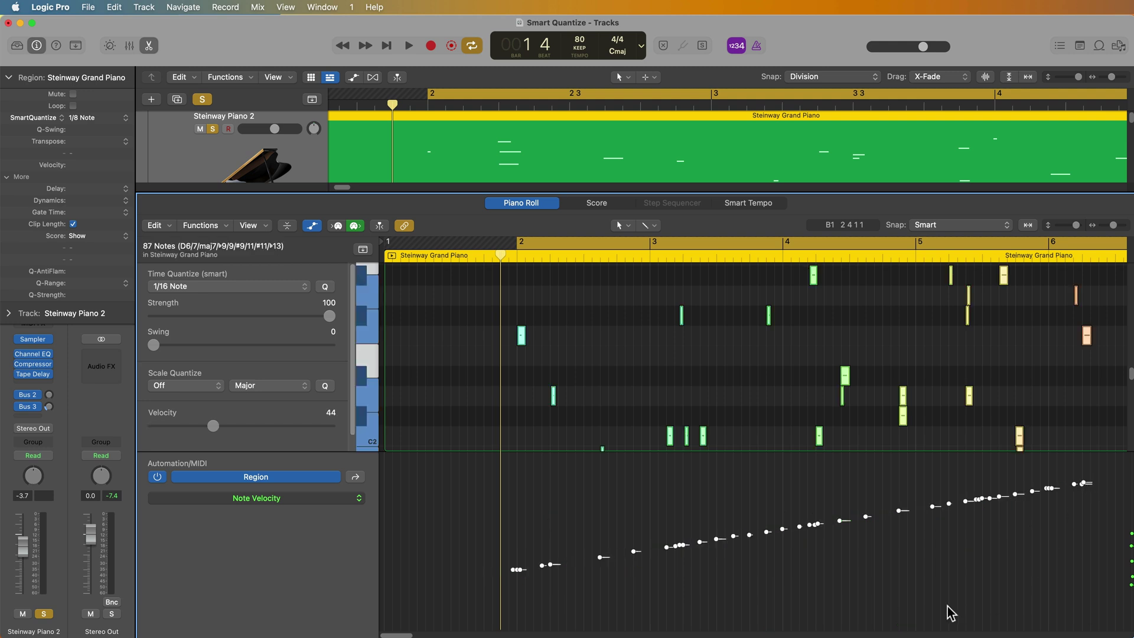
click(519, 471)
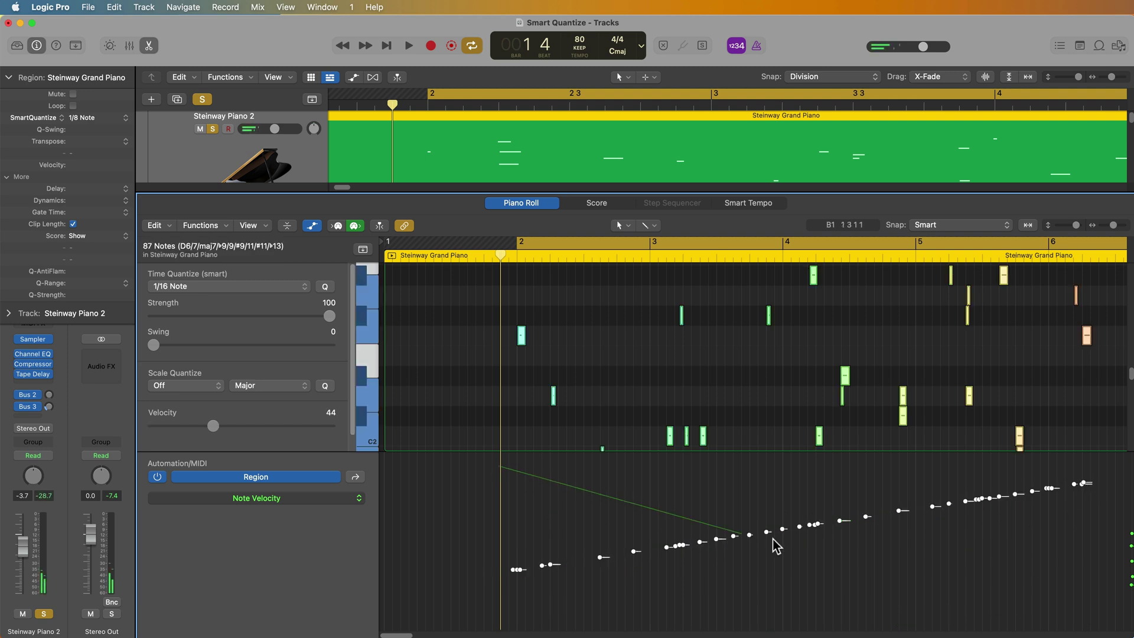
click(997, 579)
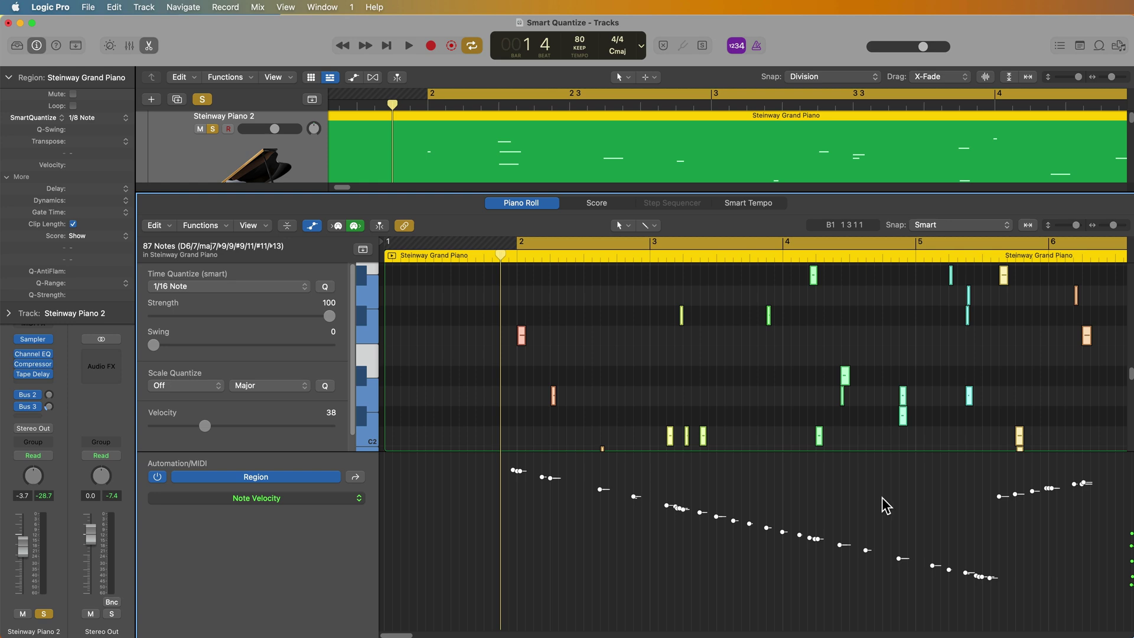
click(739, 350)
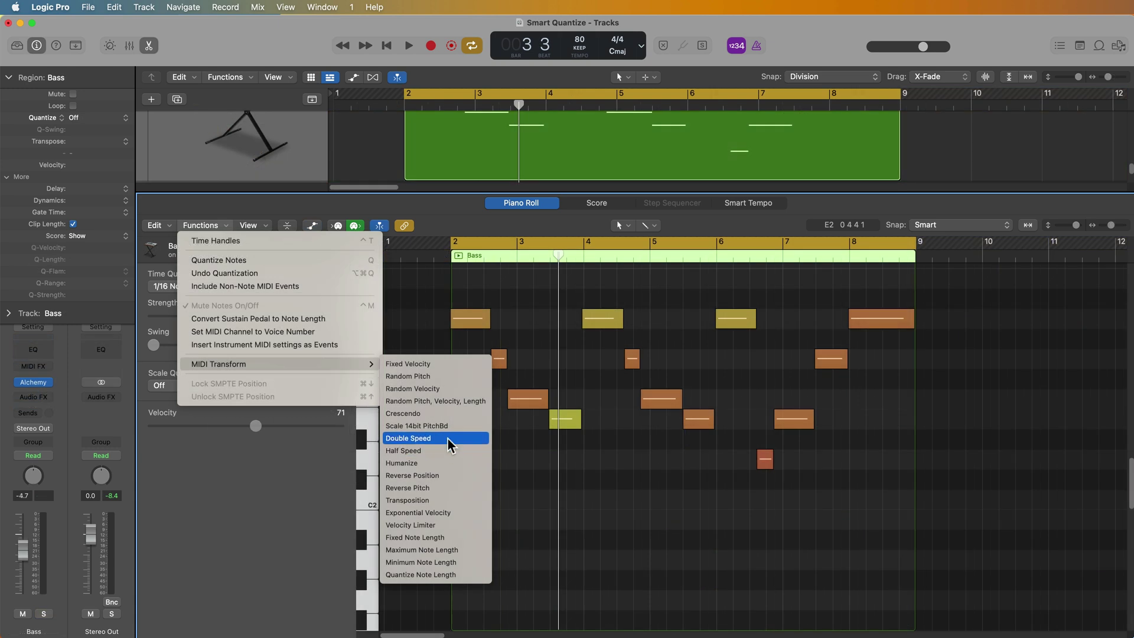
click(519, 471)
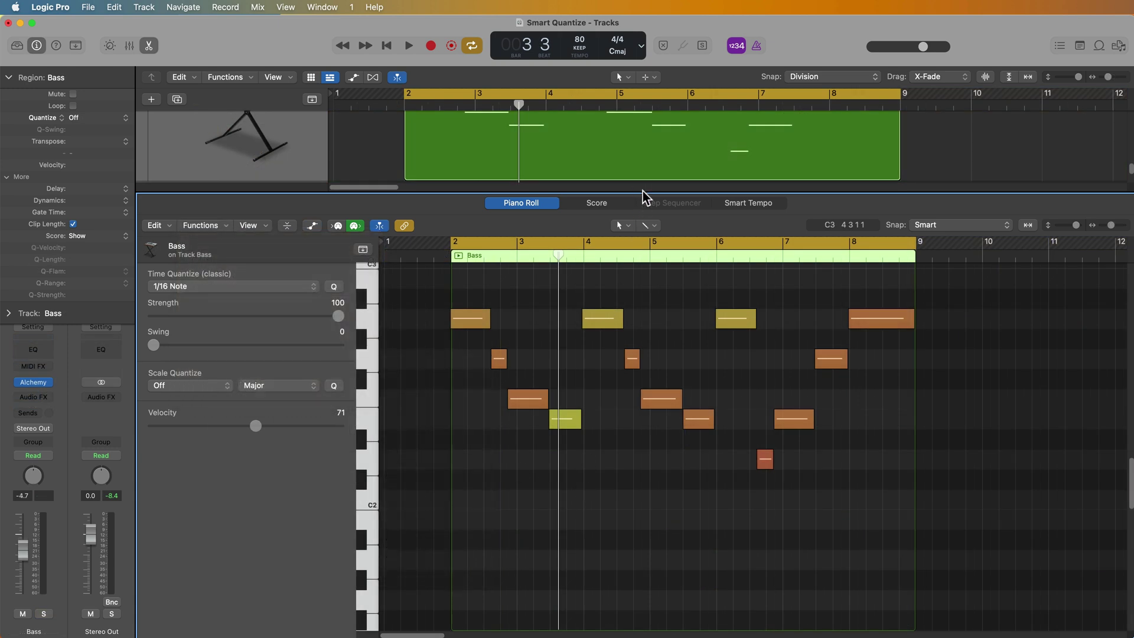
drag(646, 195, 650, 621)
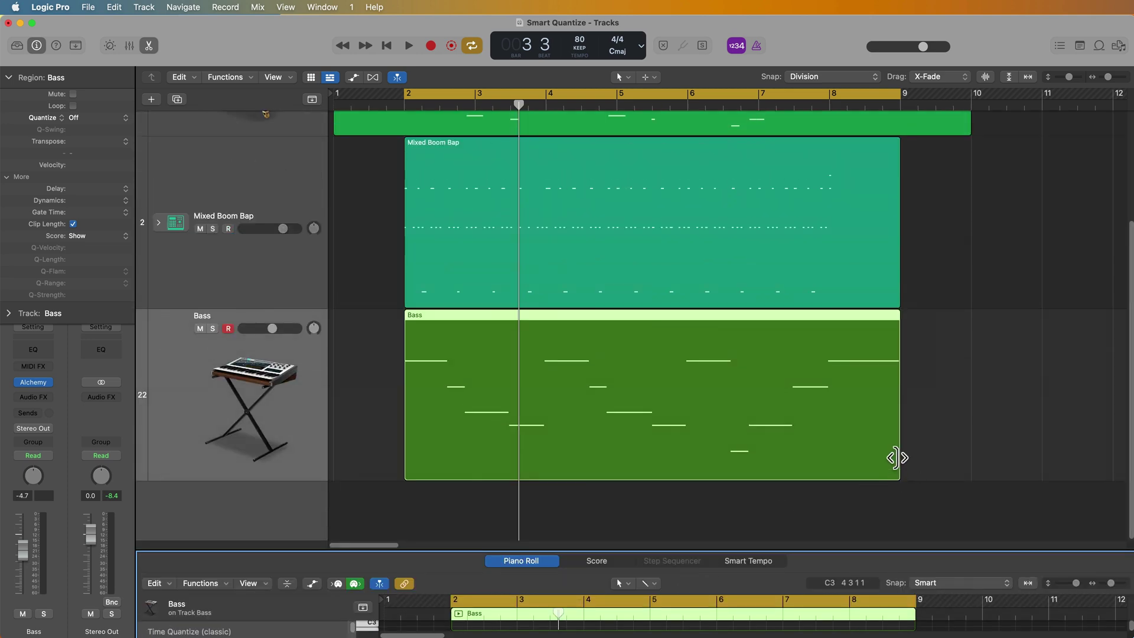
drag(896, 458, 544, 449)
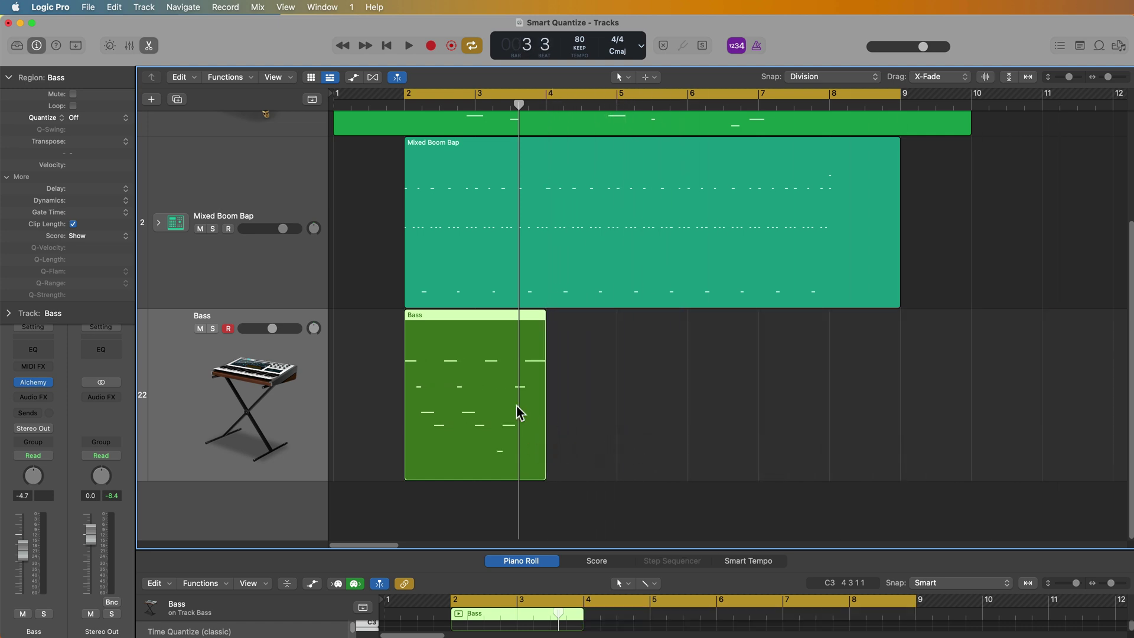
key(super+z)
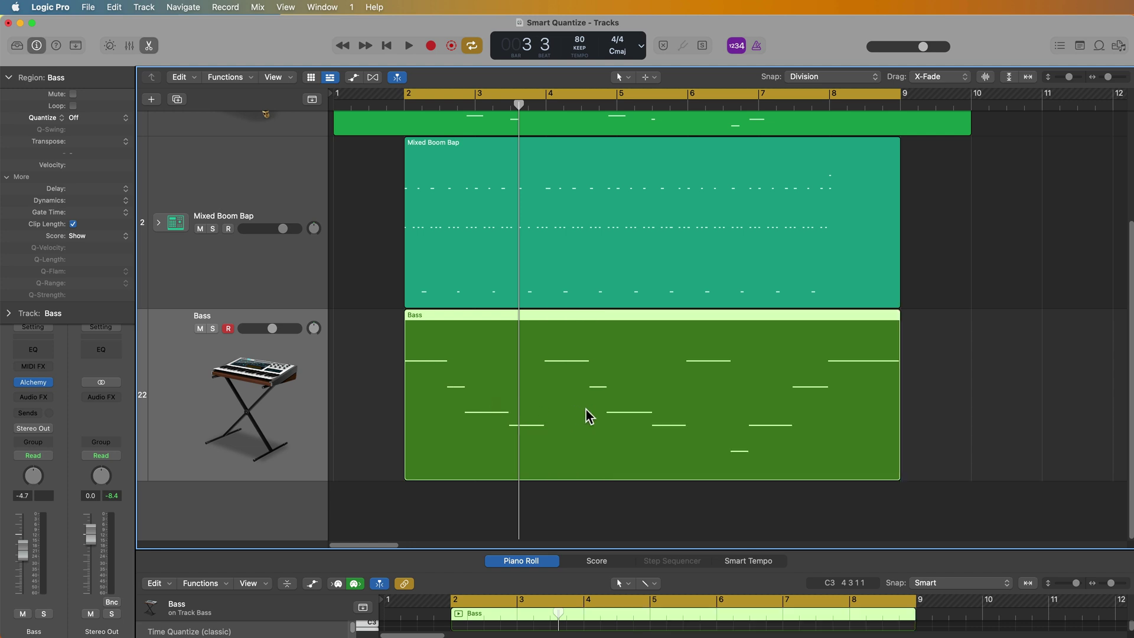
drag(610, 551, 512, 211)
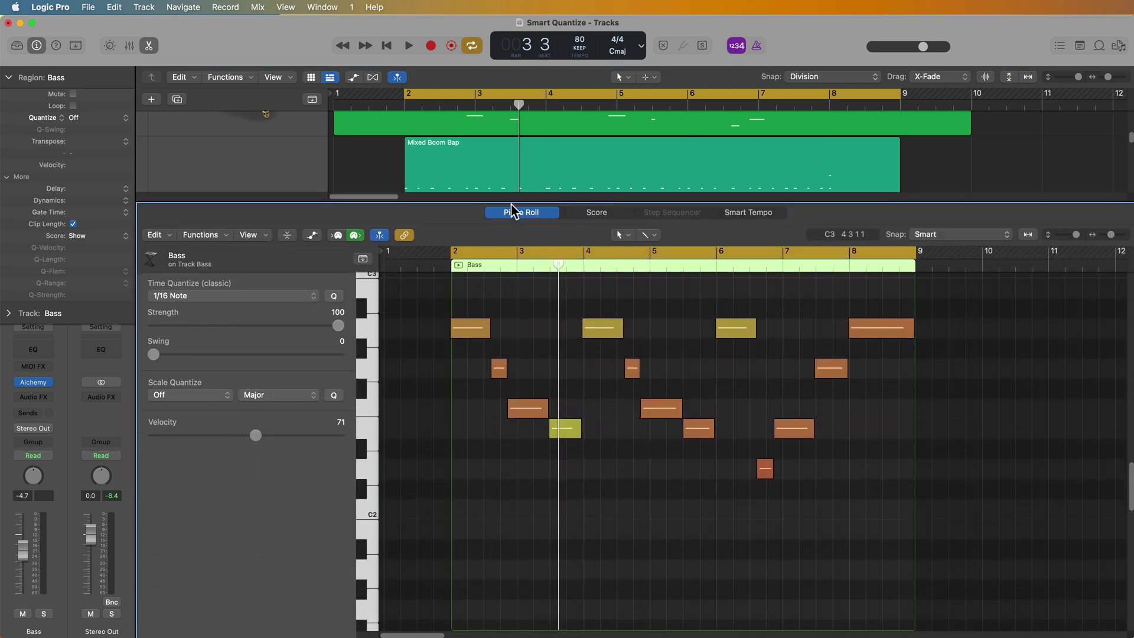
click(227, 233)
mouse_move(245, 374)
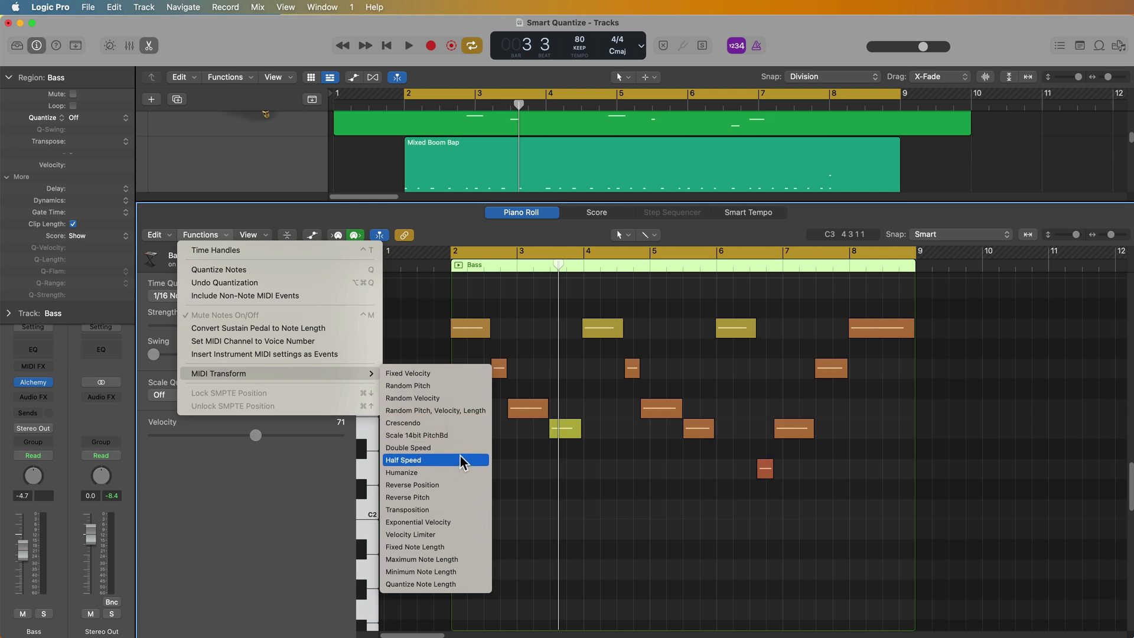
Step: Review the Steinway Grand Piano region's notes zoomed out, then hide the editor
click(582, 491)
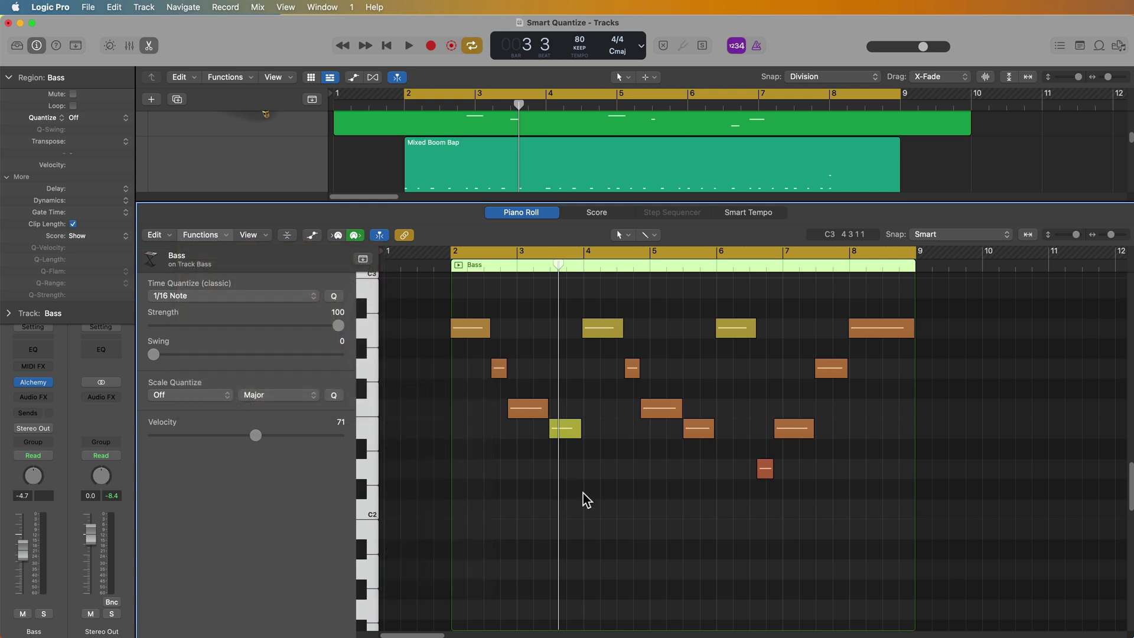
scroll(611, 525, up, 5)
scroll(643, 159, up, 3)
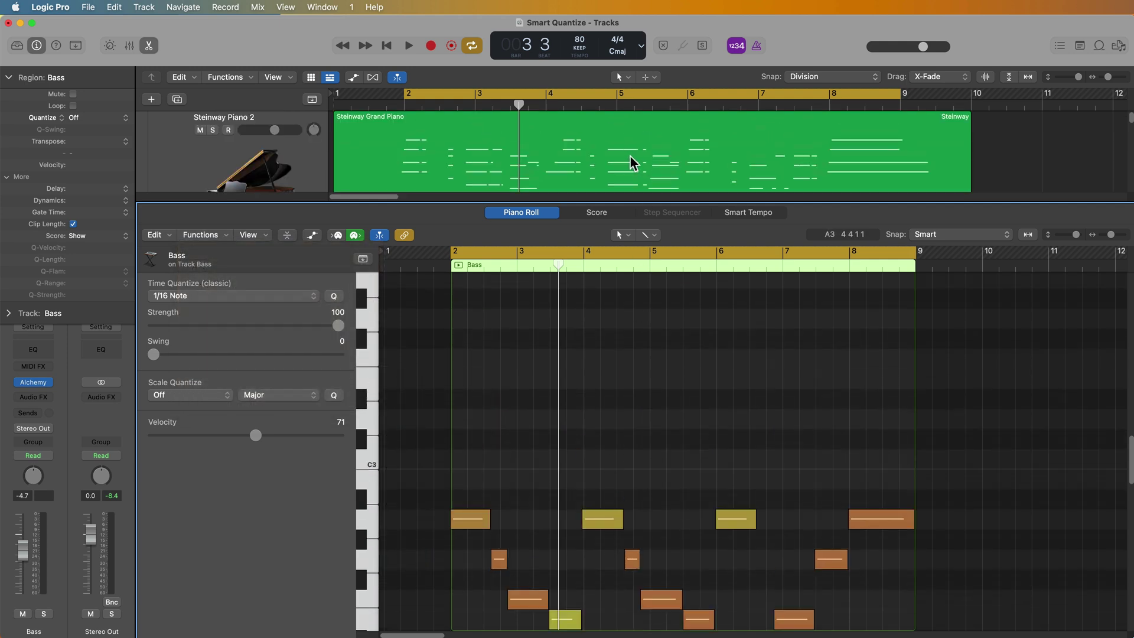
click(629, 157)
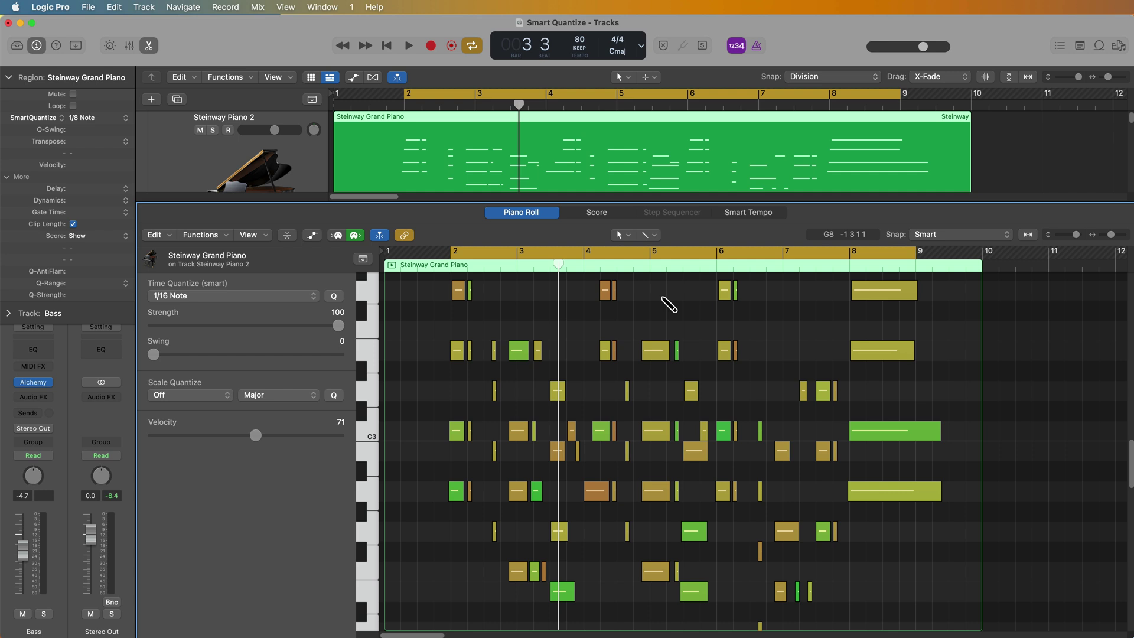
key(super+Up)
key(super+Up)
key(super+Up)
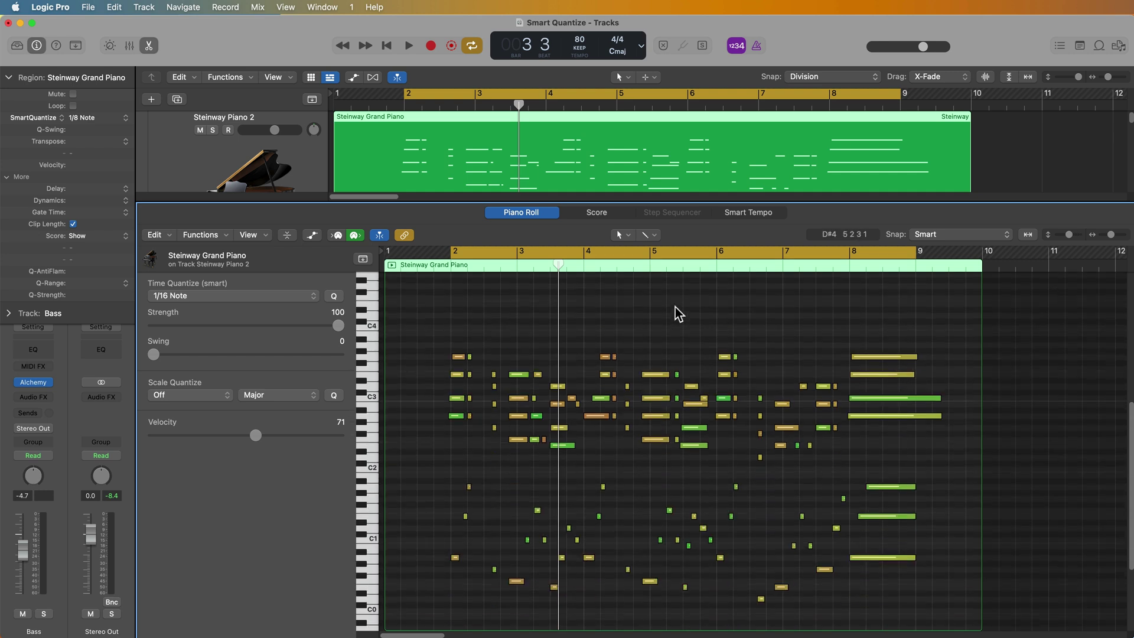
scroll(675, 314, down, 1)
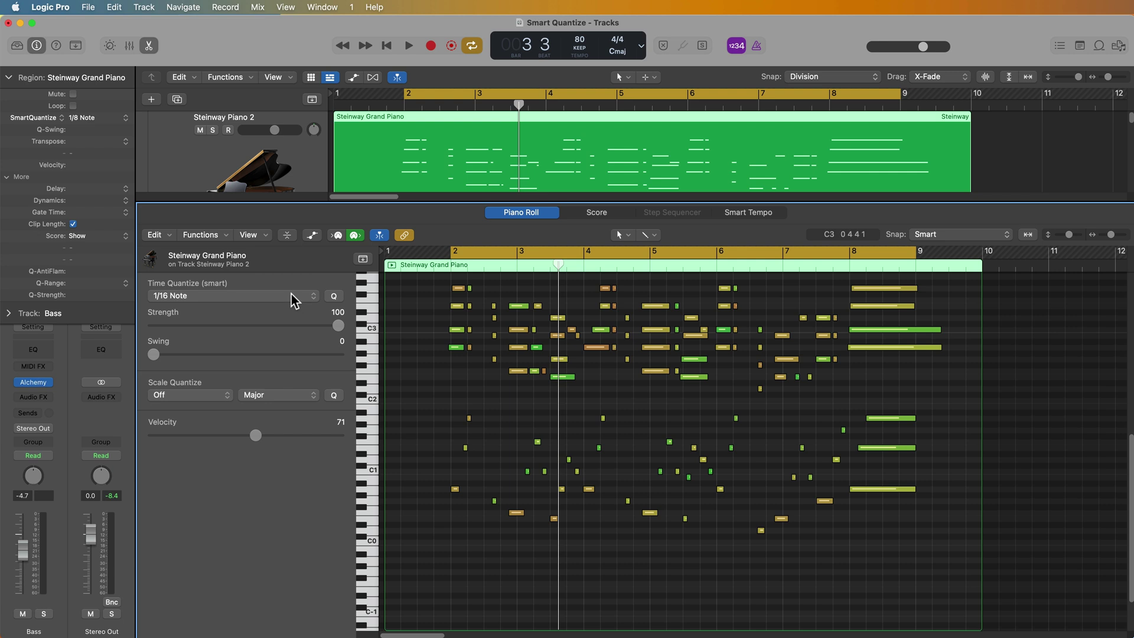
key(e)
Step: Solo the Mixed Boom Bap track and set all its drum notes to velocity 108
click(286, 340)
key(s)
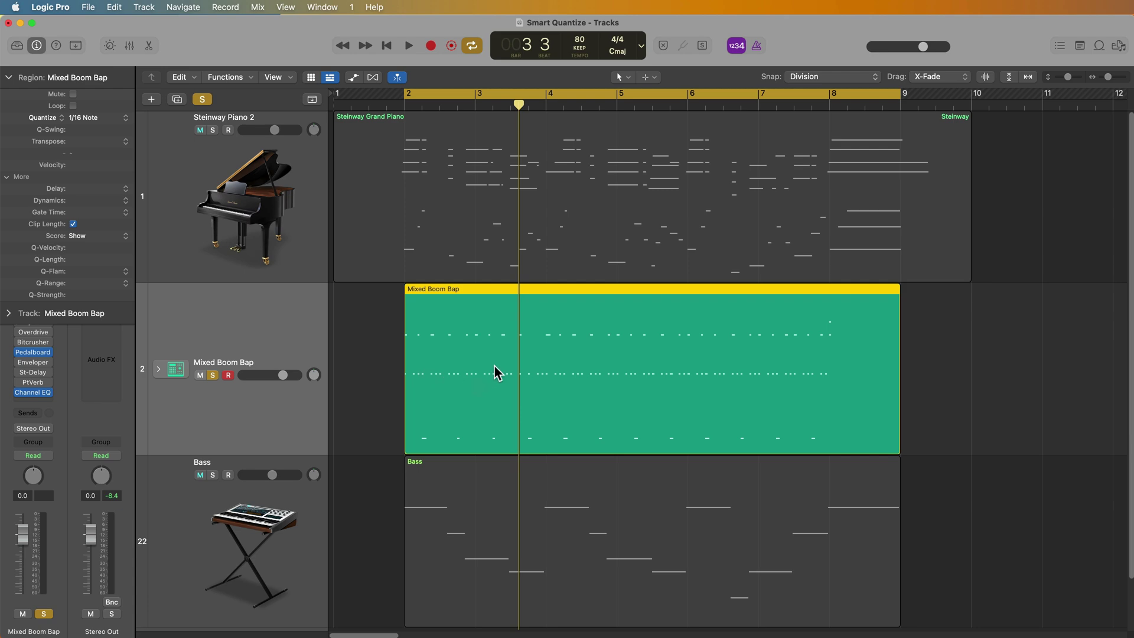
key(e)
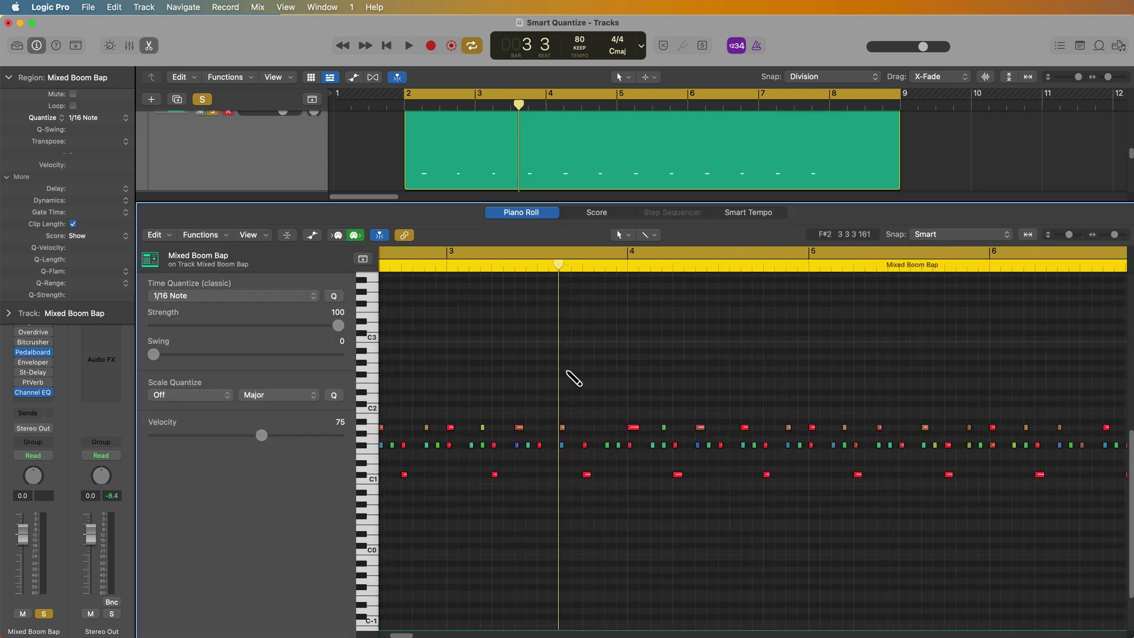
key(cmd+Right)
key(cmd+a)
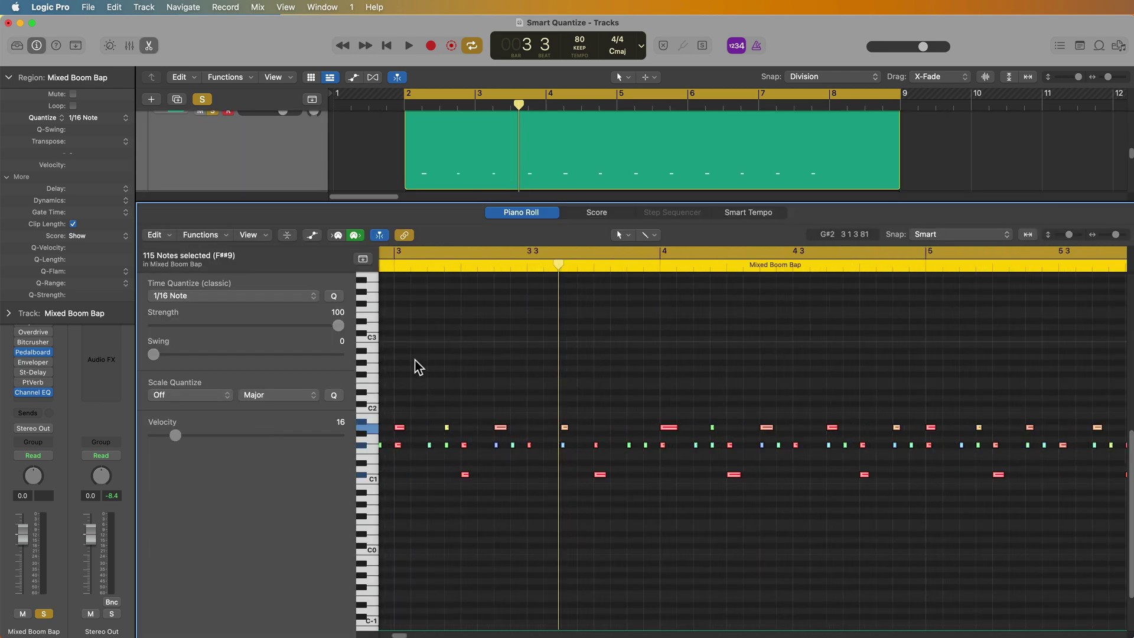
drag(176, 435, 312, 451)
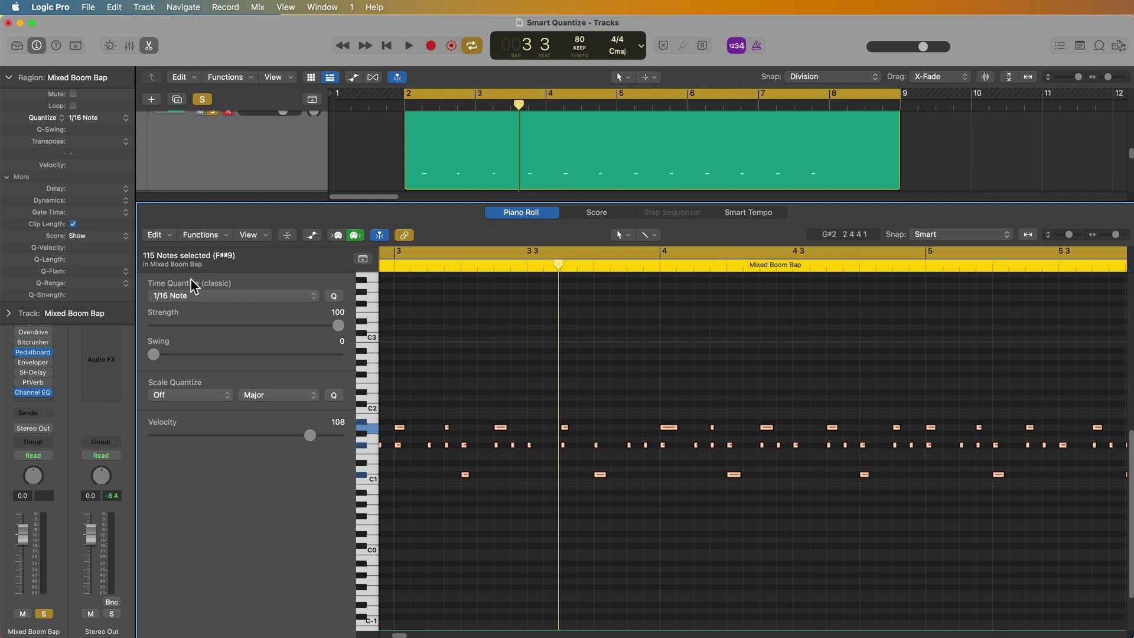
click(516, 340)
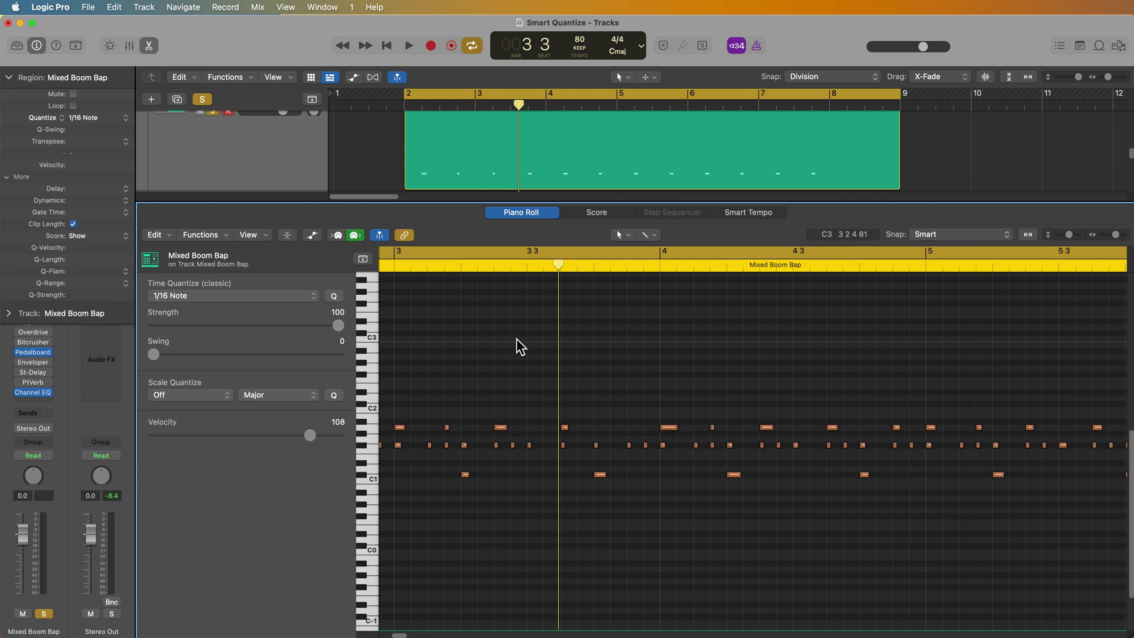
Step: Zoom in on the drum notes and enlarge rows to show drum pad names
key(super+a)
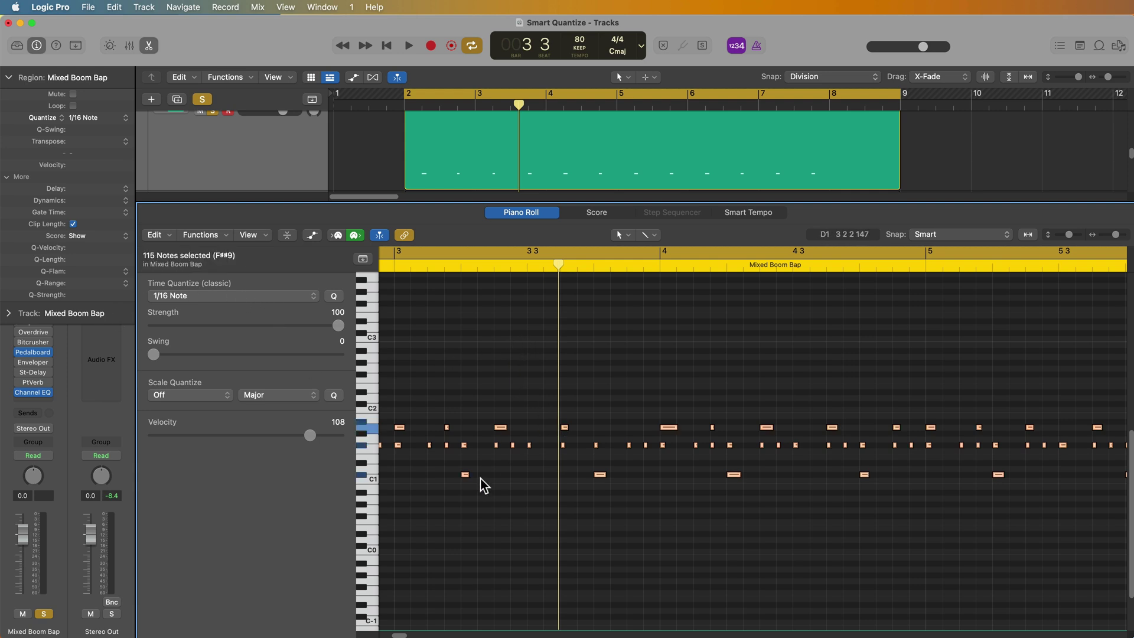
key(super+Right)
key(super+Down)
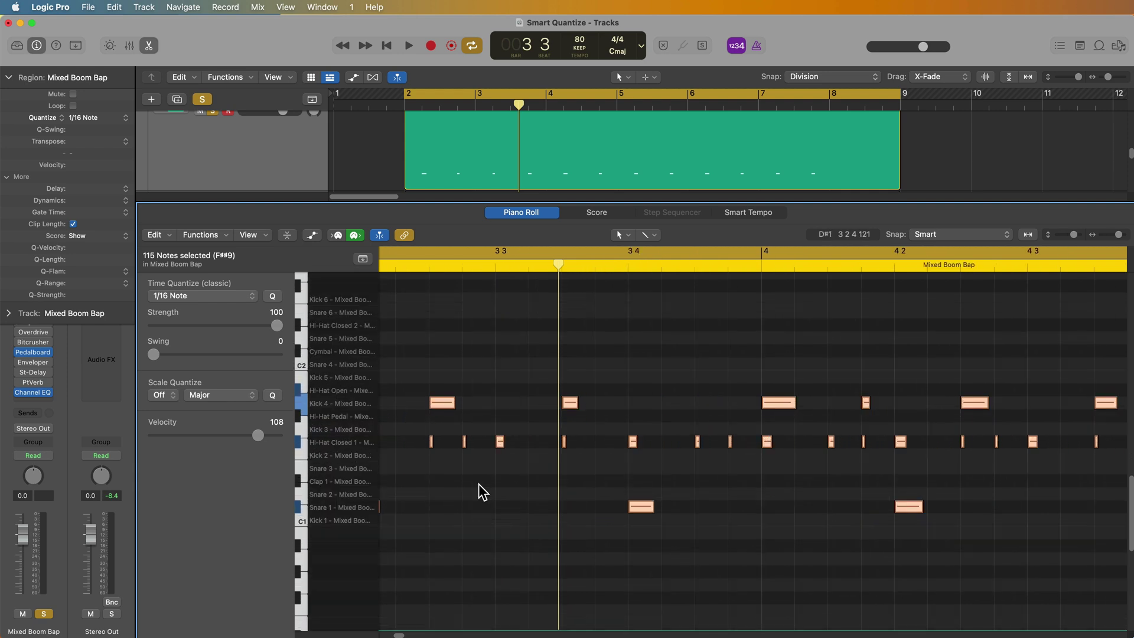
click(497, 497)
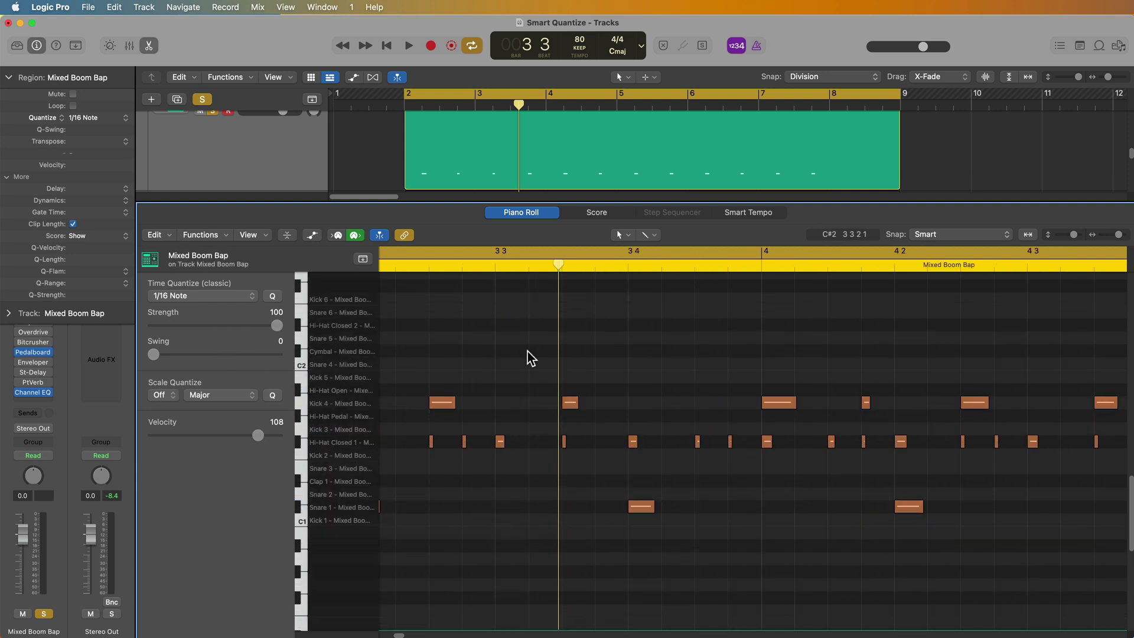
click(199, 235)
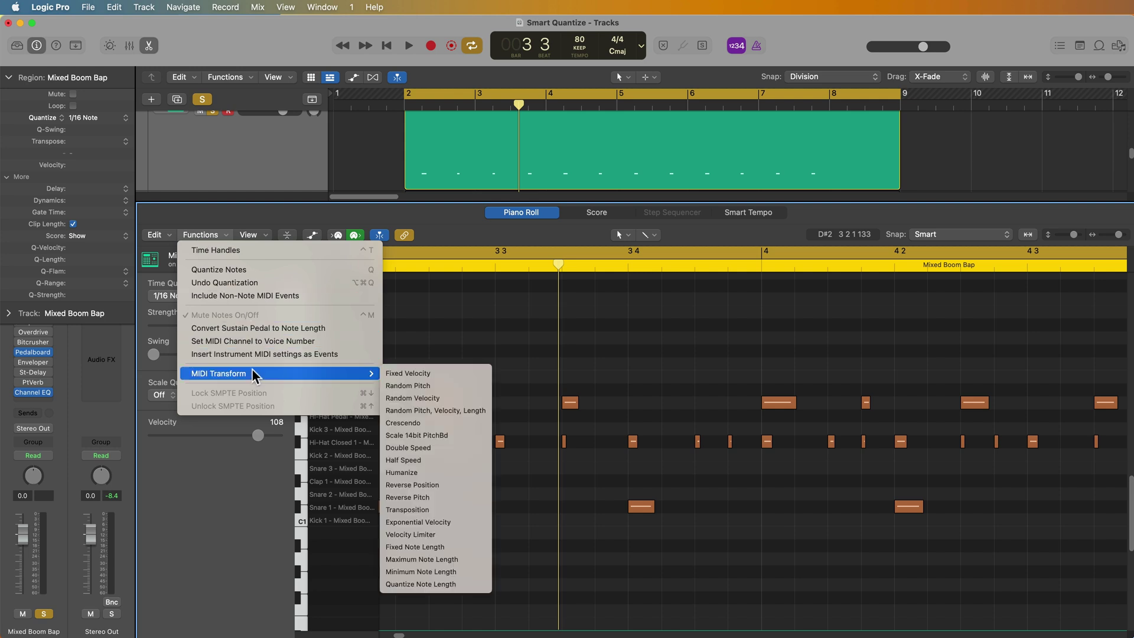
Step: Apply the Fixed Note Length preset, giving all 115 drum notes a length of 0 0 1 0
click(419, 548)
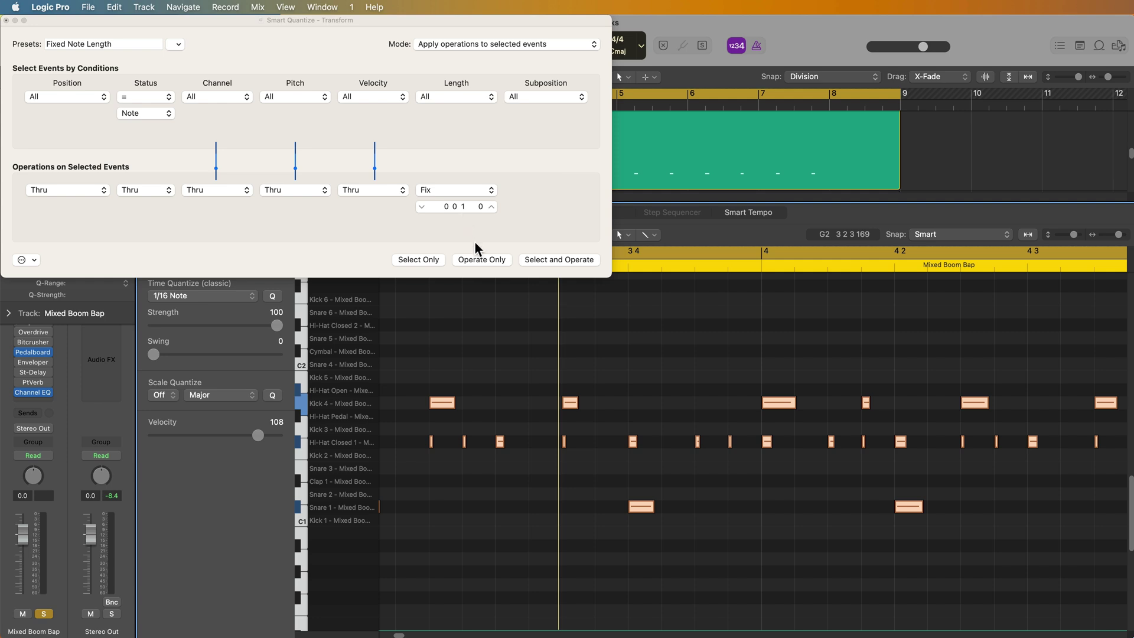
click(481, 259)
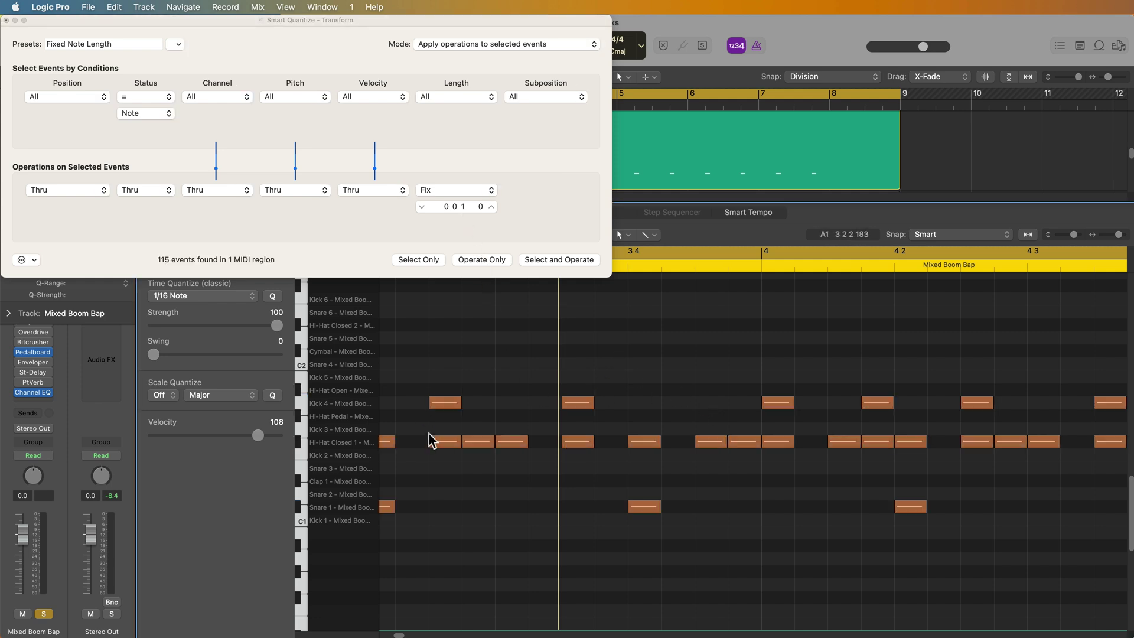
scroll(721, 539, down, 5)
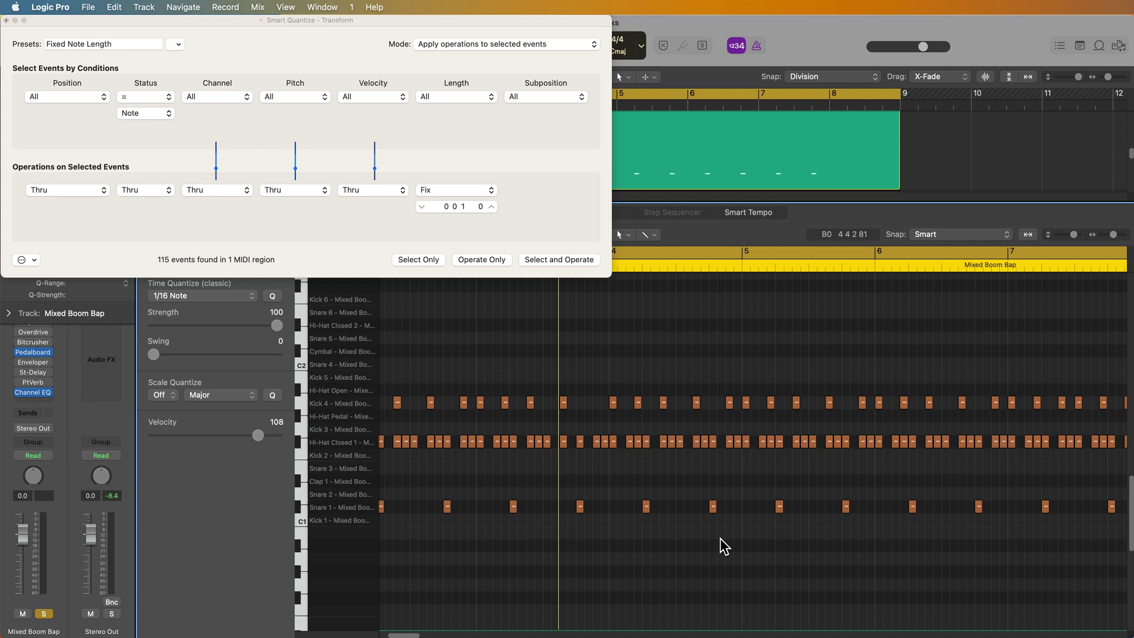
Step: Load the Humanize preset and set its Length operation to Thru
click(179, 45)
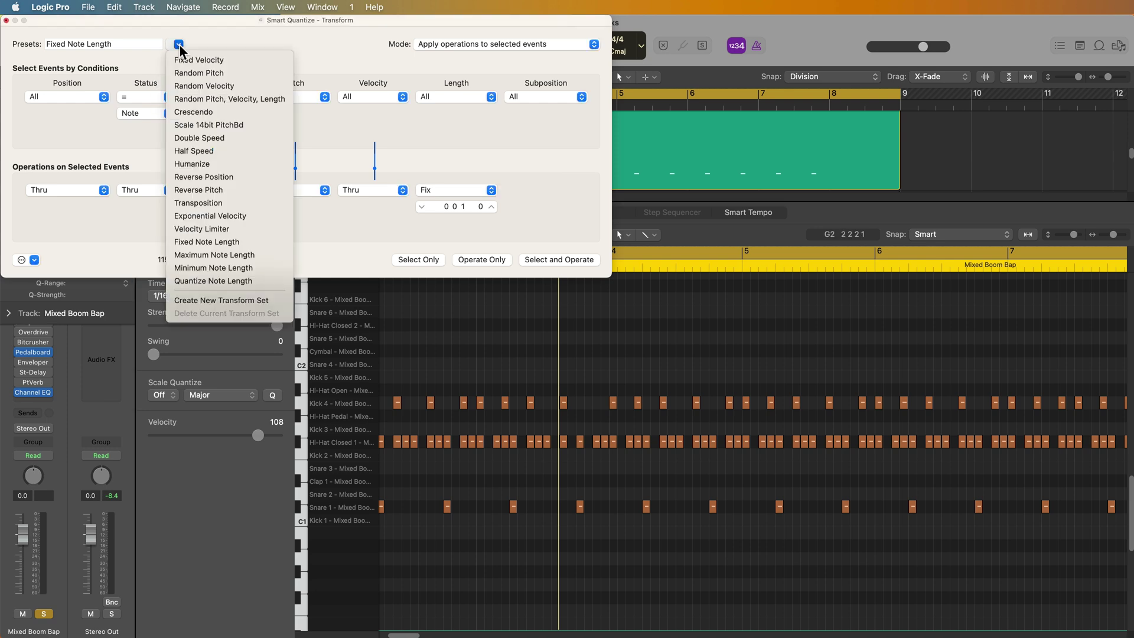
click(228, 163)
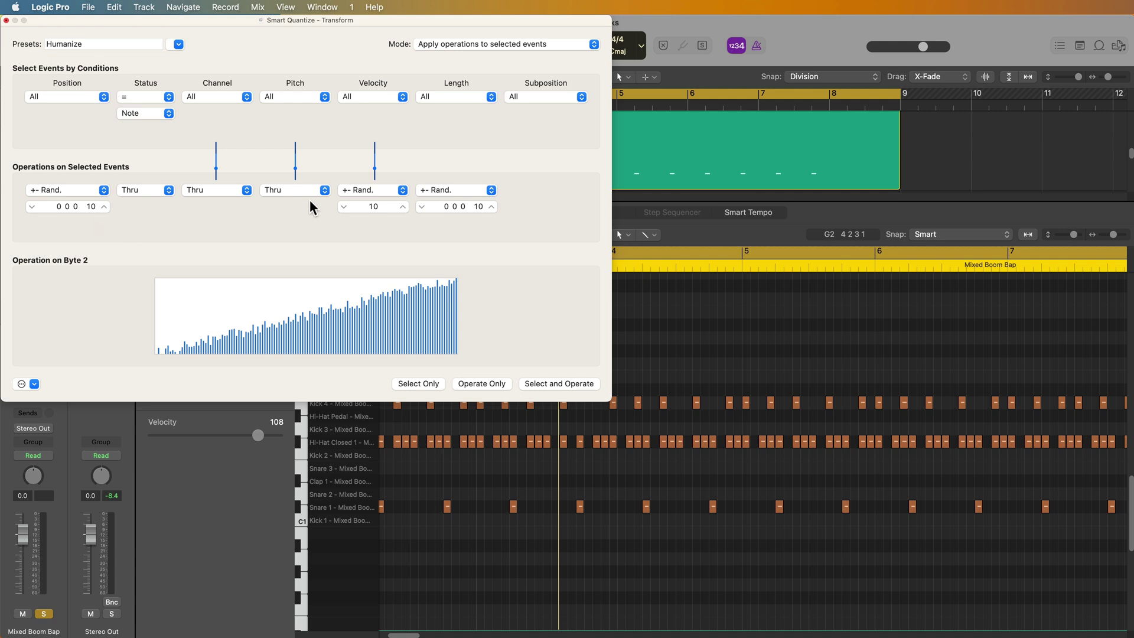
click(462, 97)
click(463, 98)
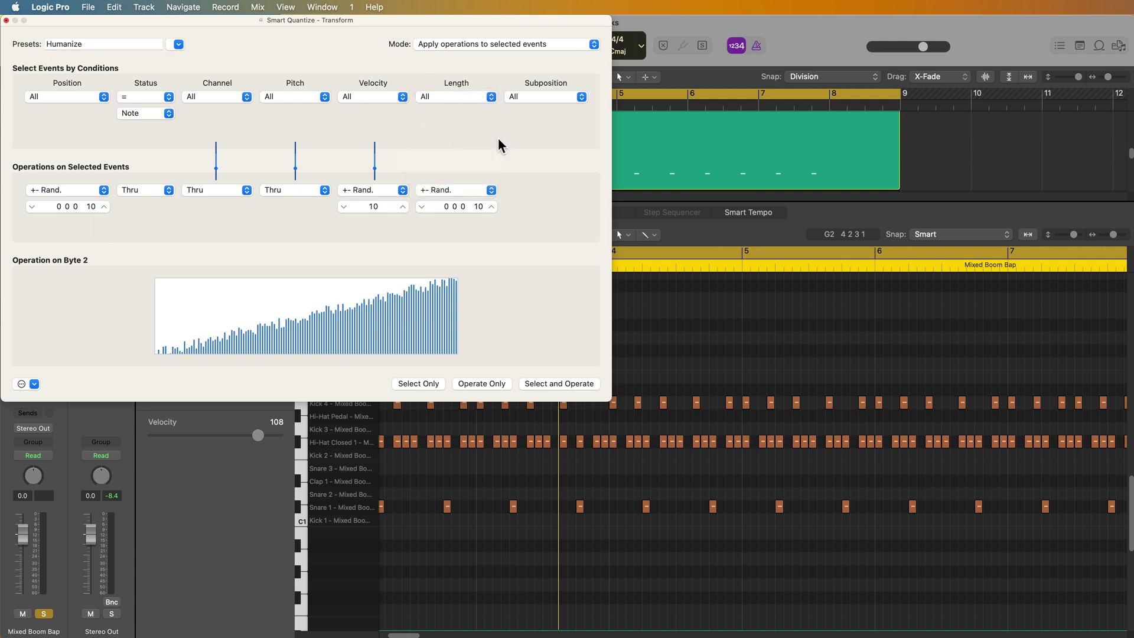
click(468, 186)
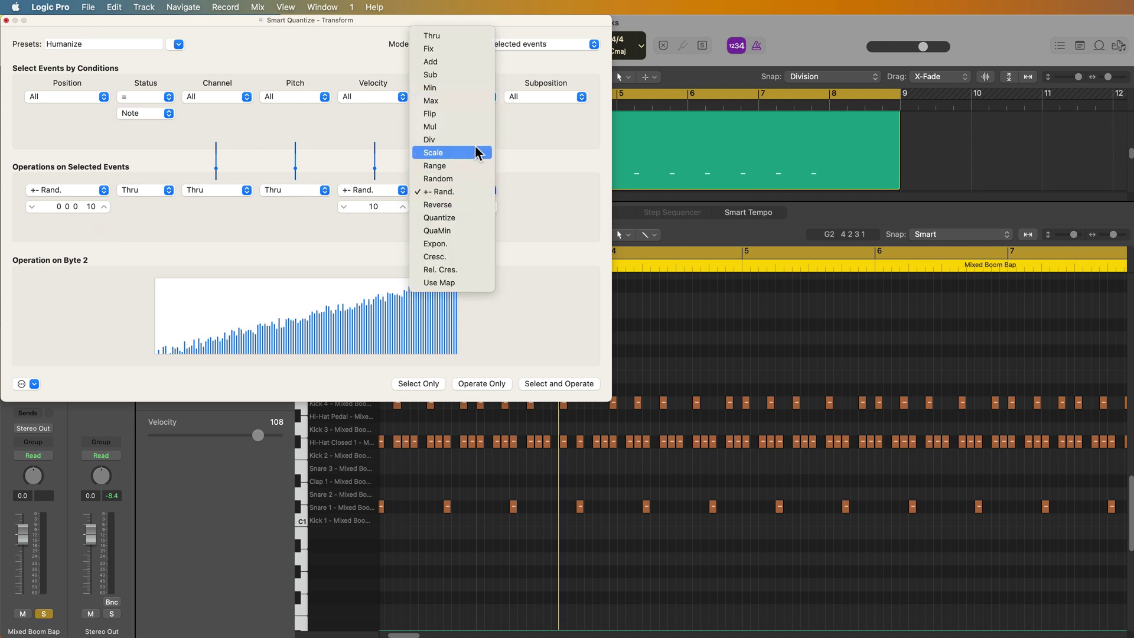
click(460, 36)
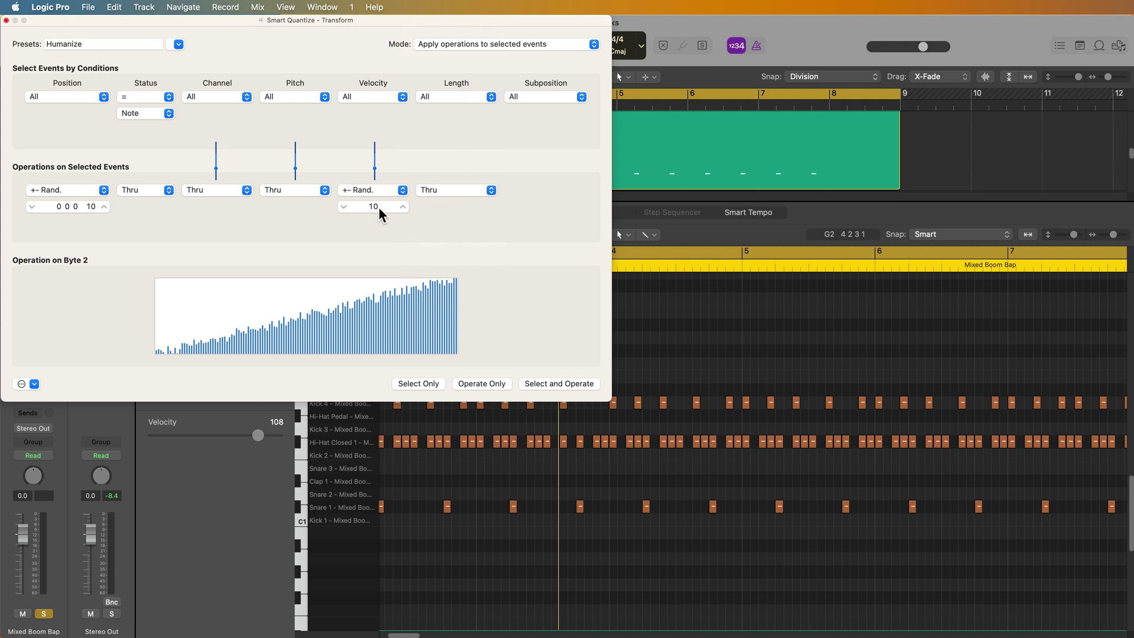
Step: Widen the random velocity range to 15 and the timing range, then humanize the drums
drag(378, 207, 331, 204)
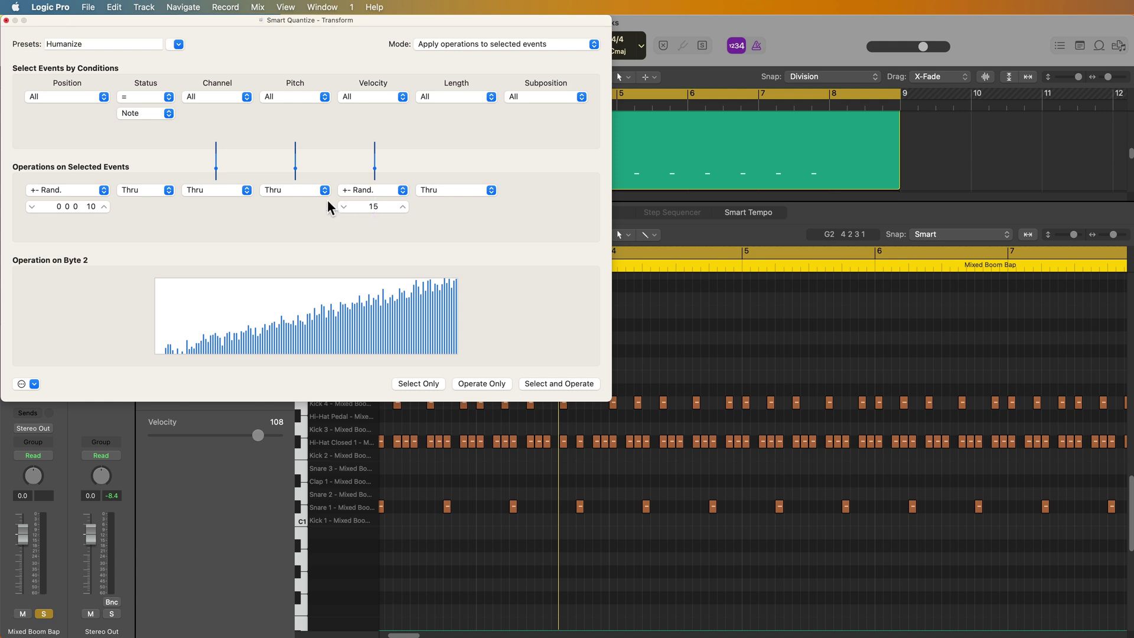
drag(86, 208, 86, 195)
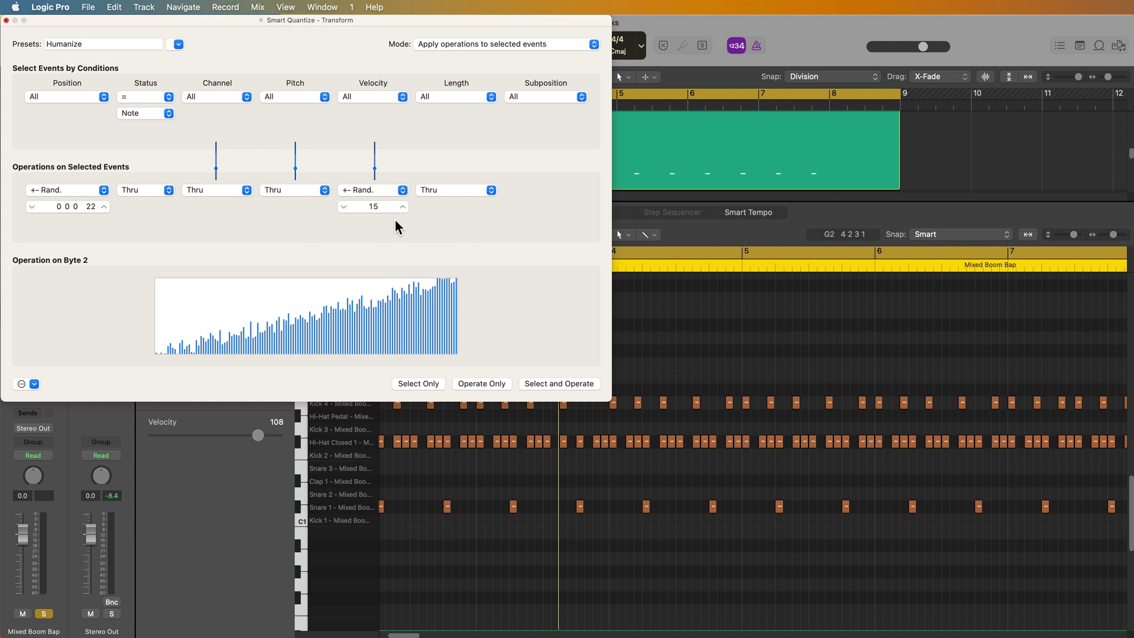
click(427, 382)
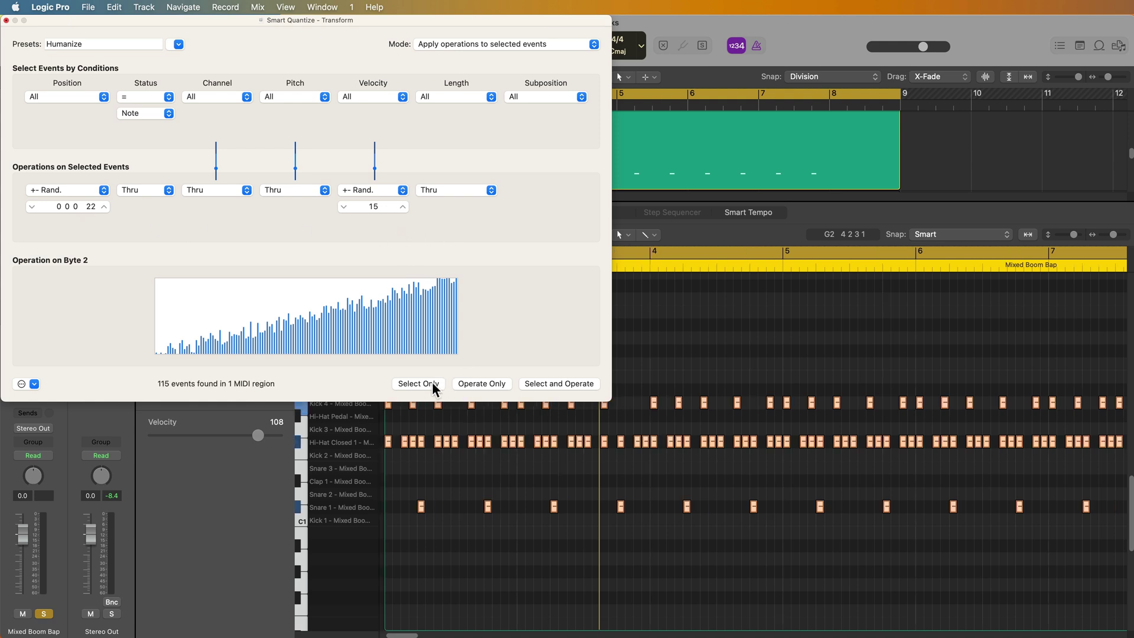
click(475, 380)
click(826, 343)
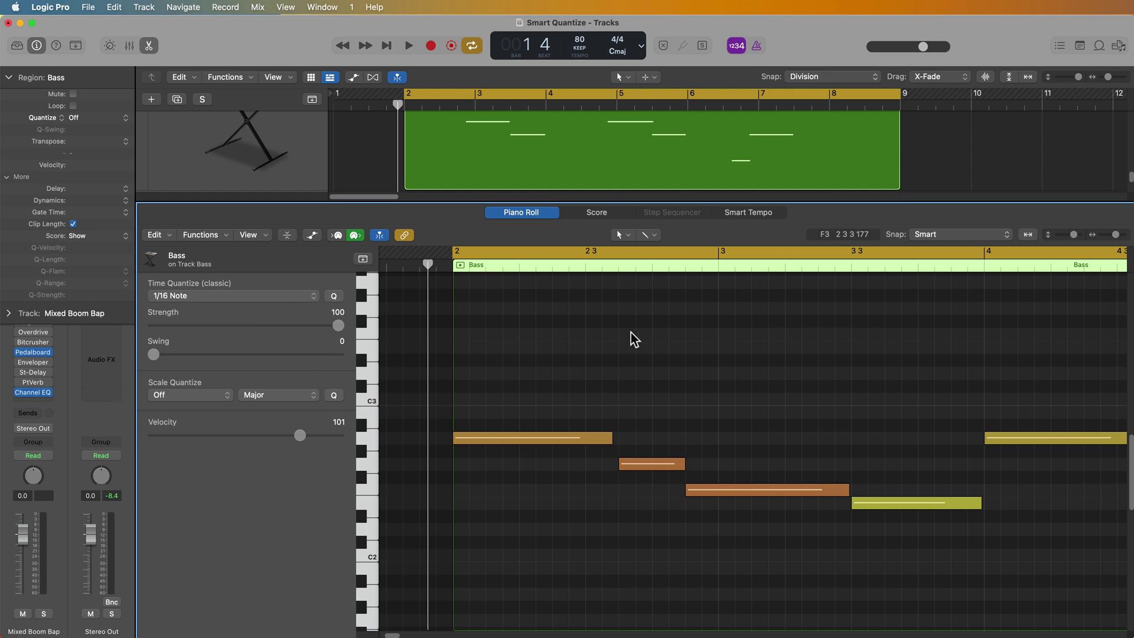
Step: Load the Quantize Note Length preset and apply it to the 13 Bass notes
click(215, 235)
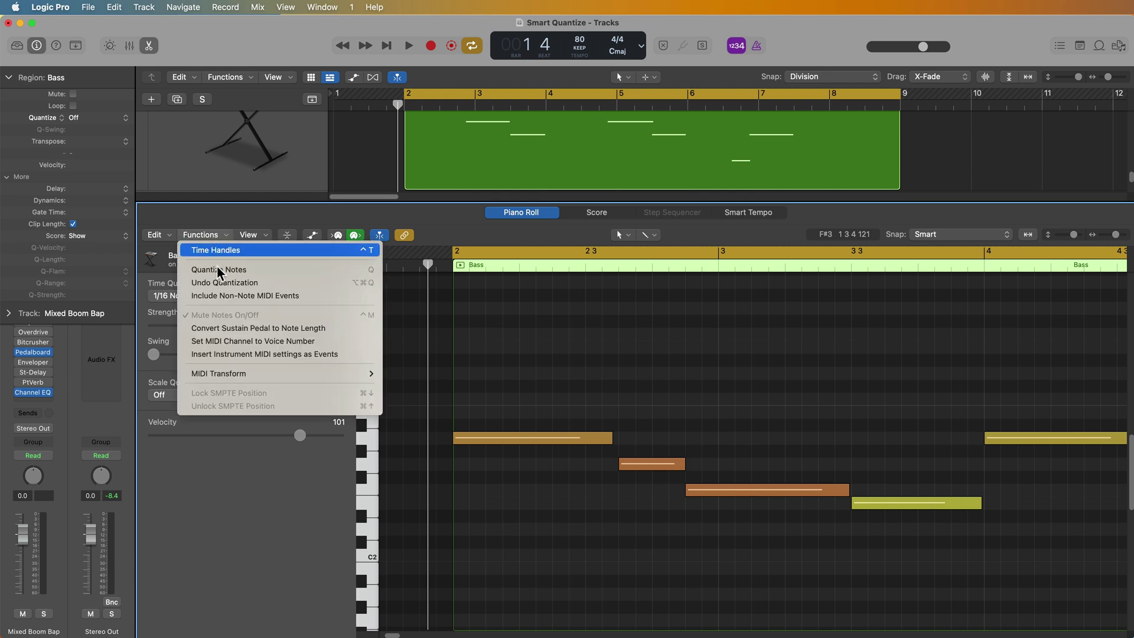
mouse_move(246, 373)
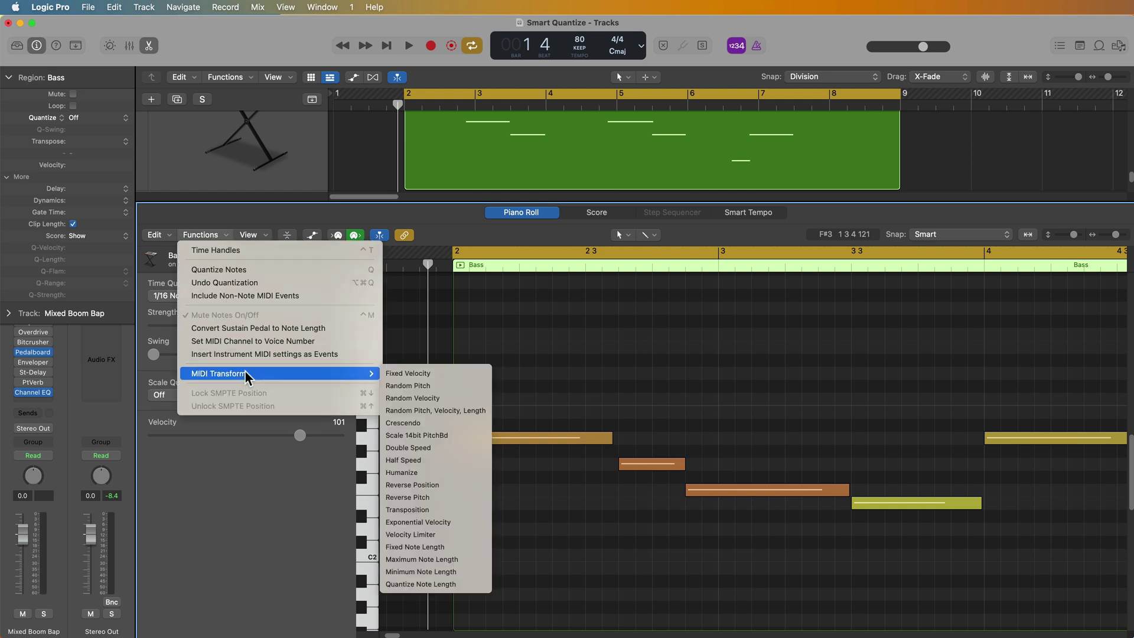
click(466, 587)
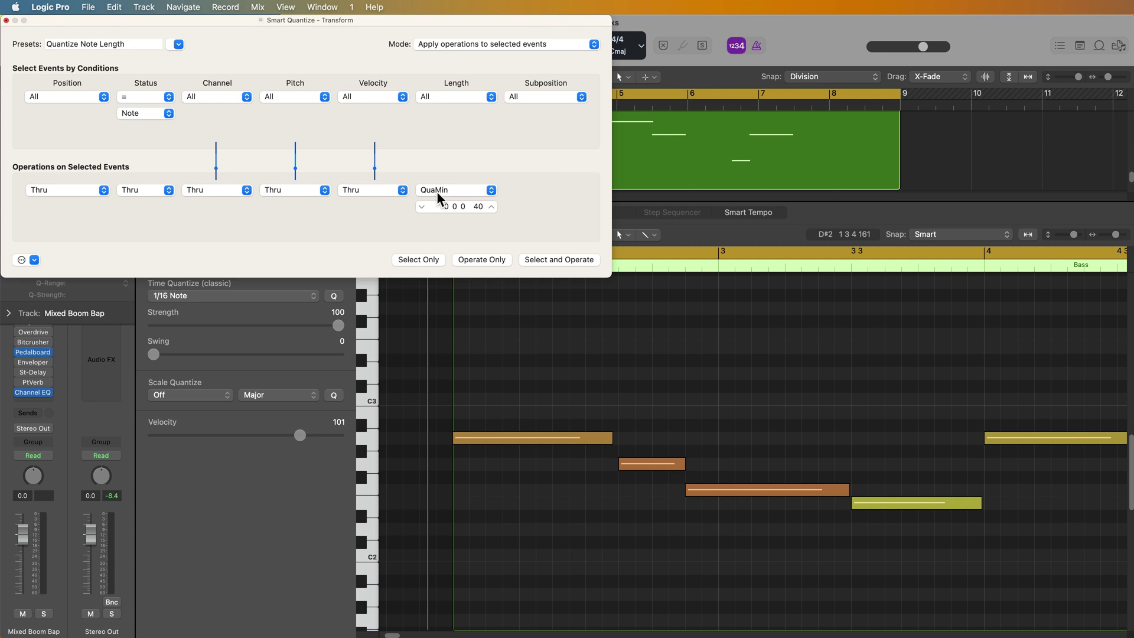
click(419, 260)
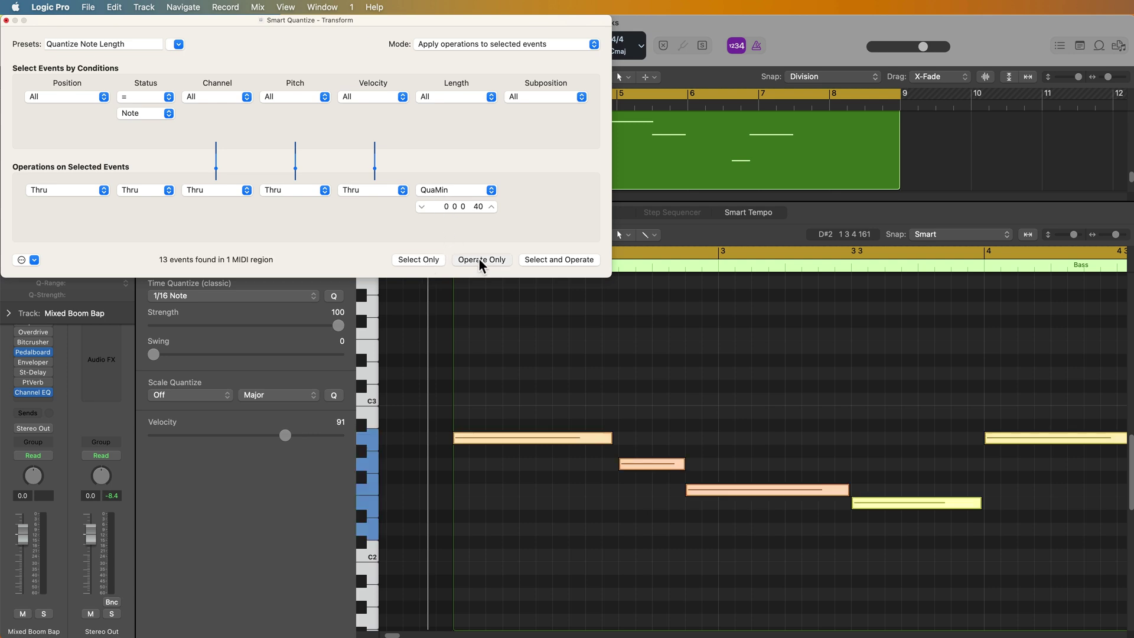
click(479, 258)
click(453, 260)
click(453, 260)
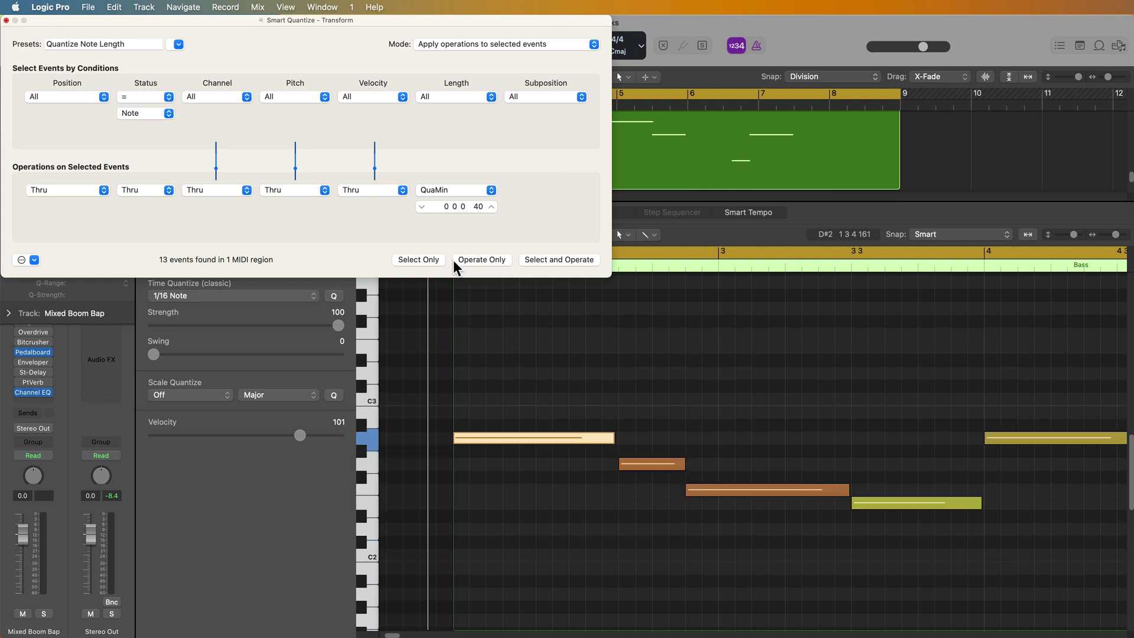
Step: Set the length quantize value to QuaMin 0 0 1 0
double_click(476, 206)
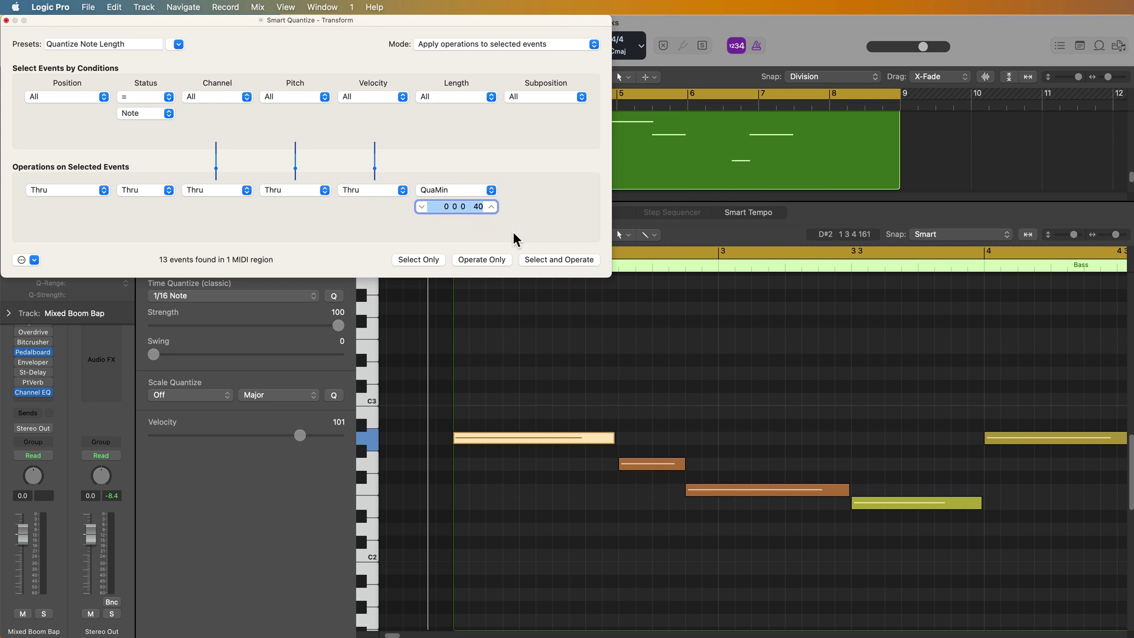
text(0)
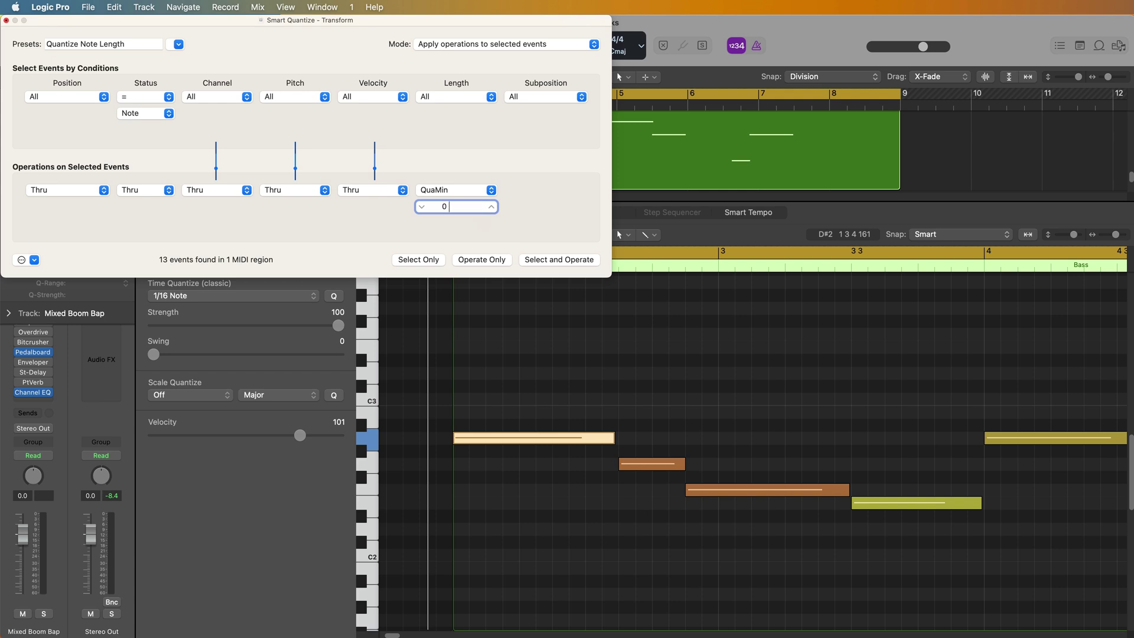
text( 0 1 0)
key(Return)
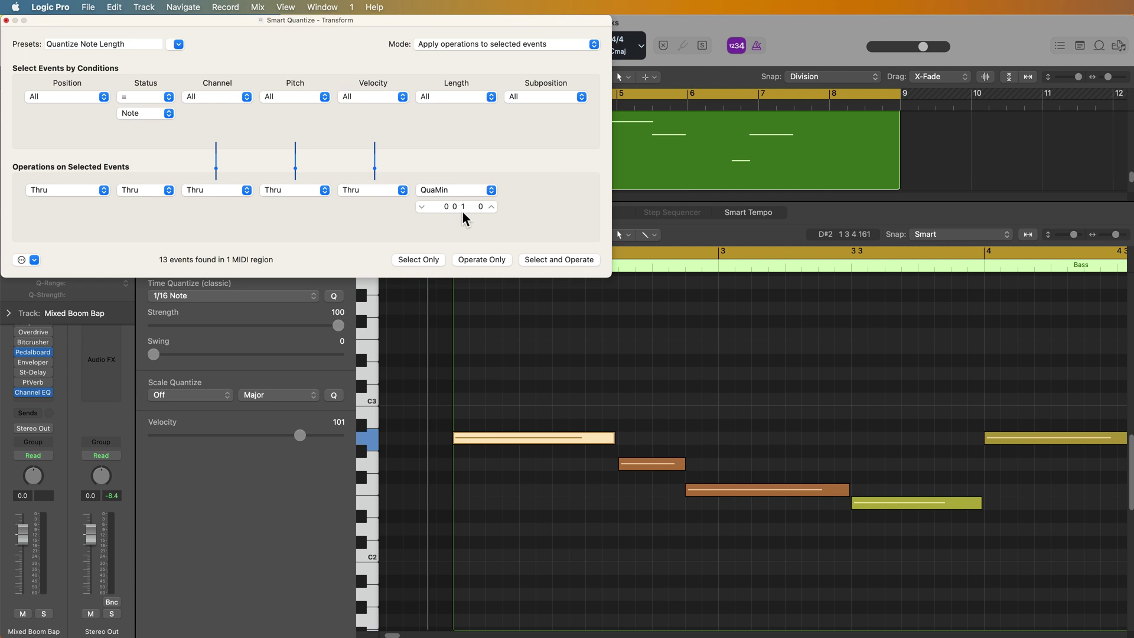
Step: Switch the transform display to the custom view, then reselect and requantize the Bass notes
click(602, 386)
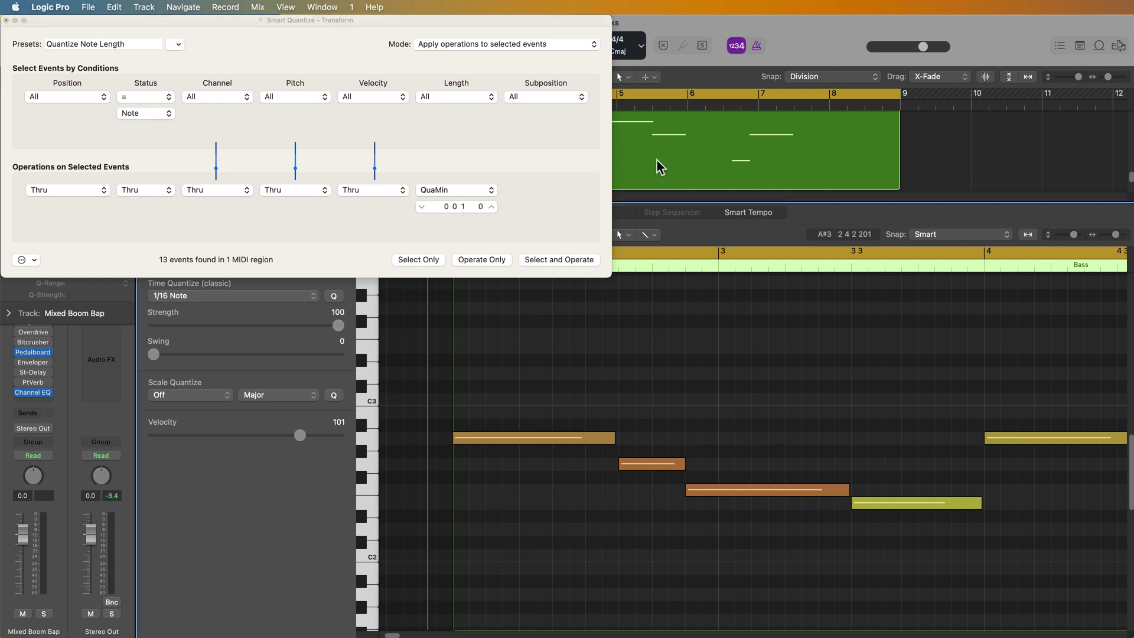
drag(587, 23, 602, 180)
click(643, 47)
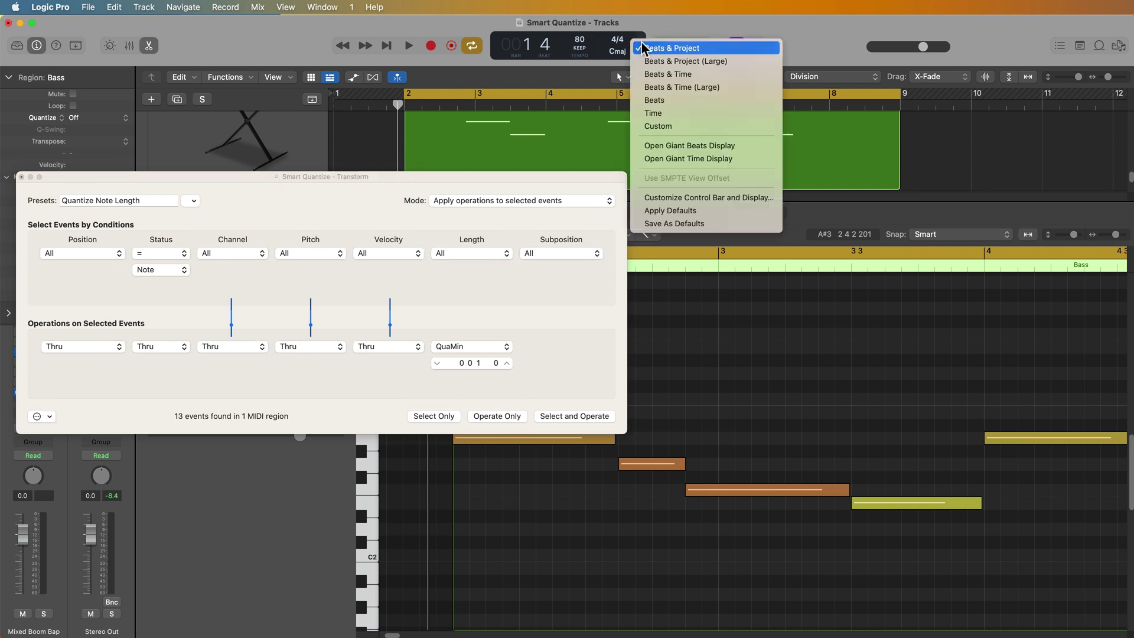
click(679, 125)
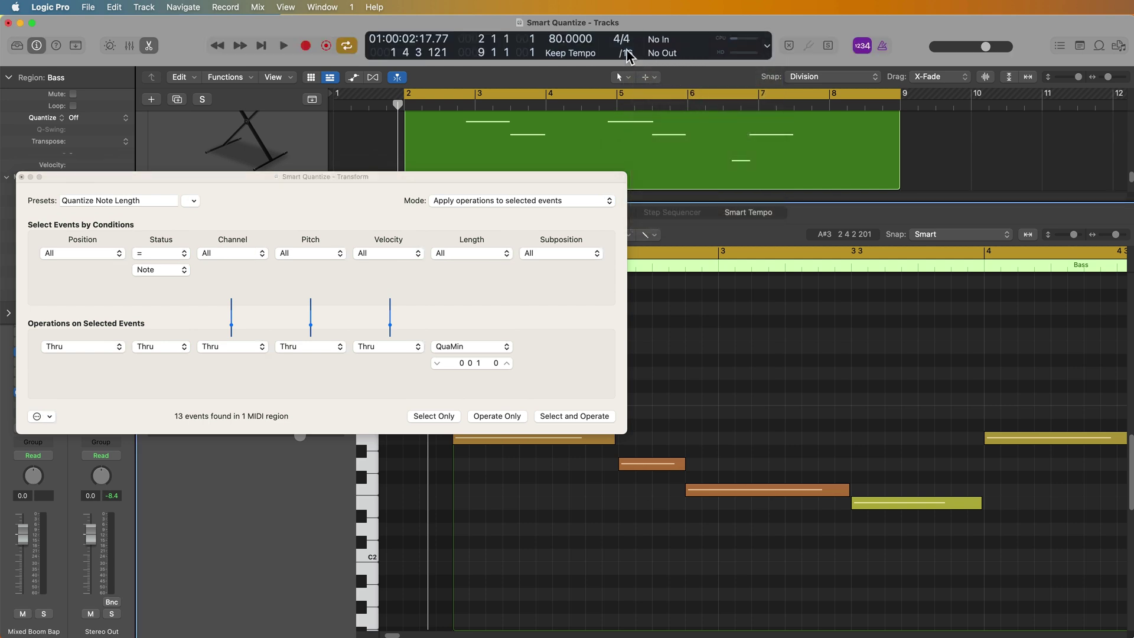
drag(567, 177, 557, 31)
click(432, 267)
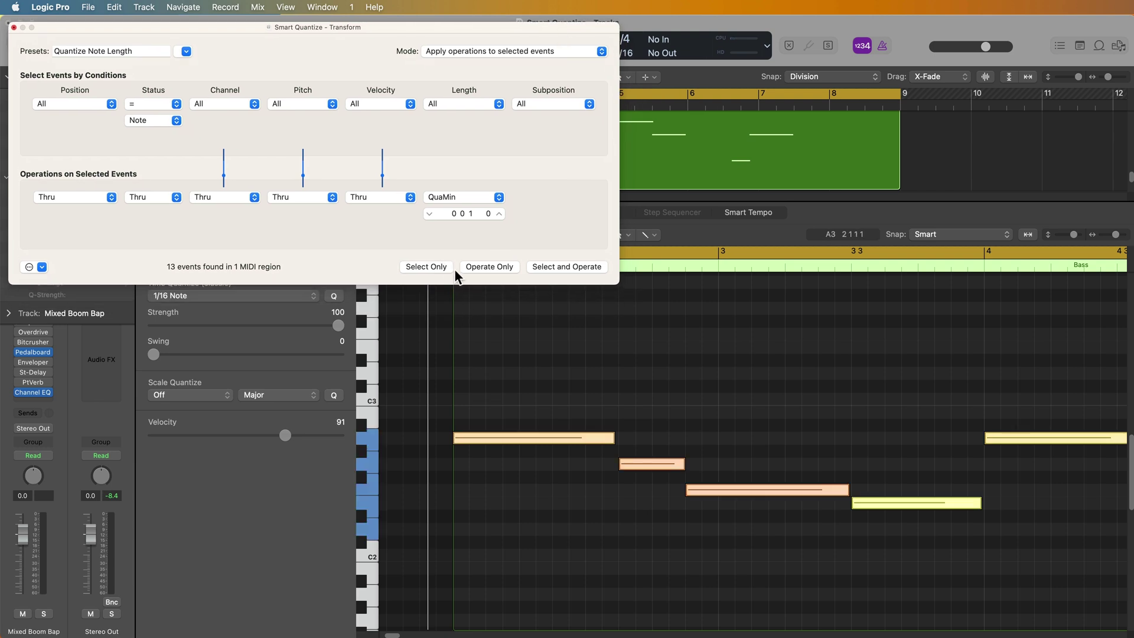
click(490, 267)
Step: Deselect the Bass notes and zoom out to see more bars
scroll(803, 559, right, 10)
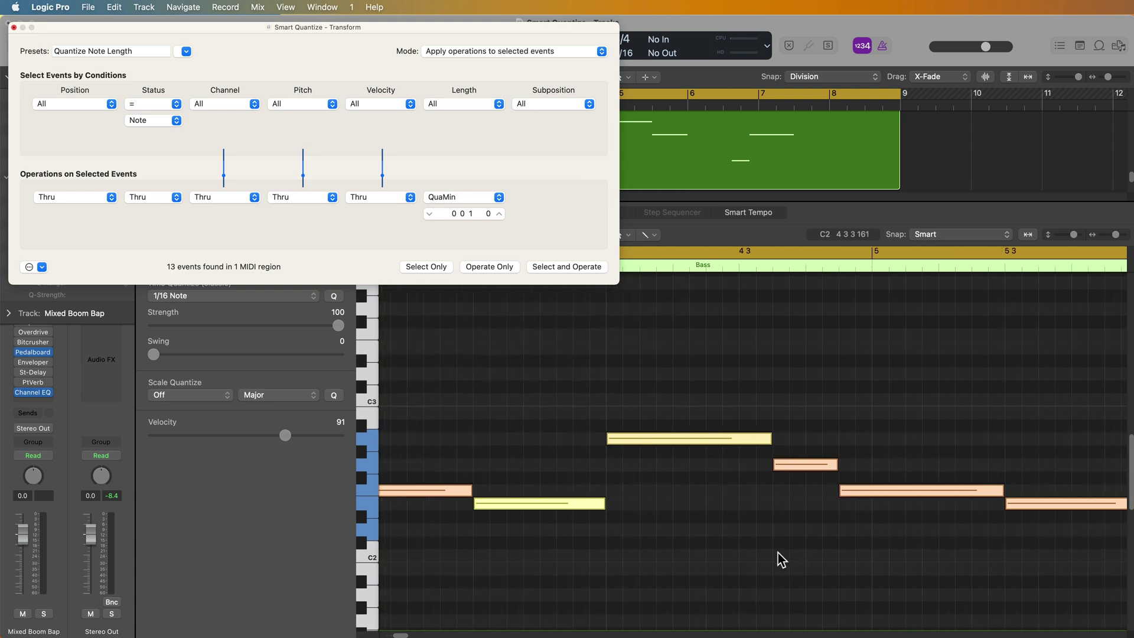
click(781, 559)
key(z)
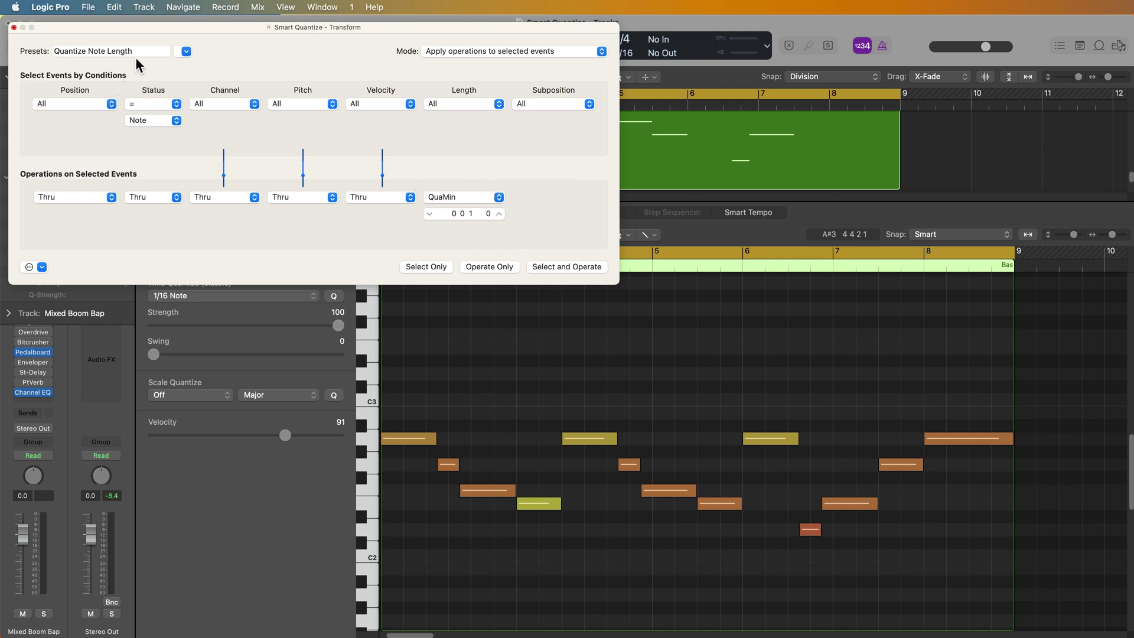
Step: Rename the transform preset 'Quantize Note End to Division' and confirm it appears in the preset list
click(186, 52)
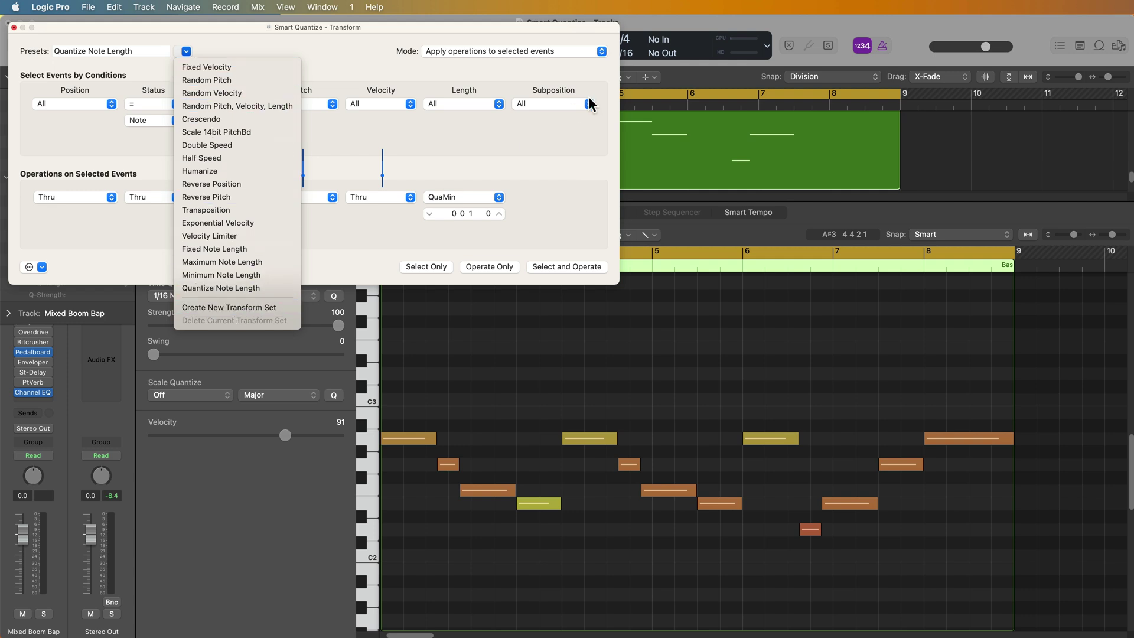
click(542, 146)
double_click(155, 52)
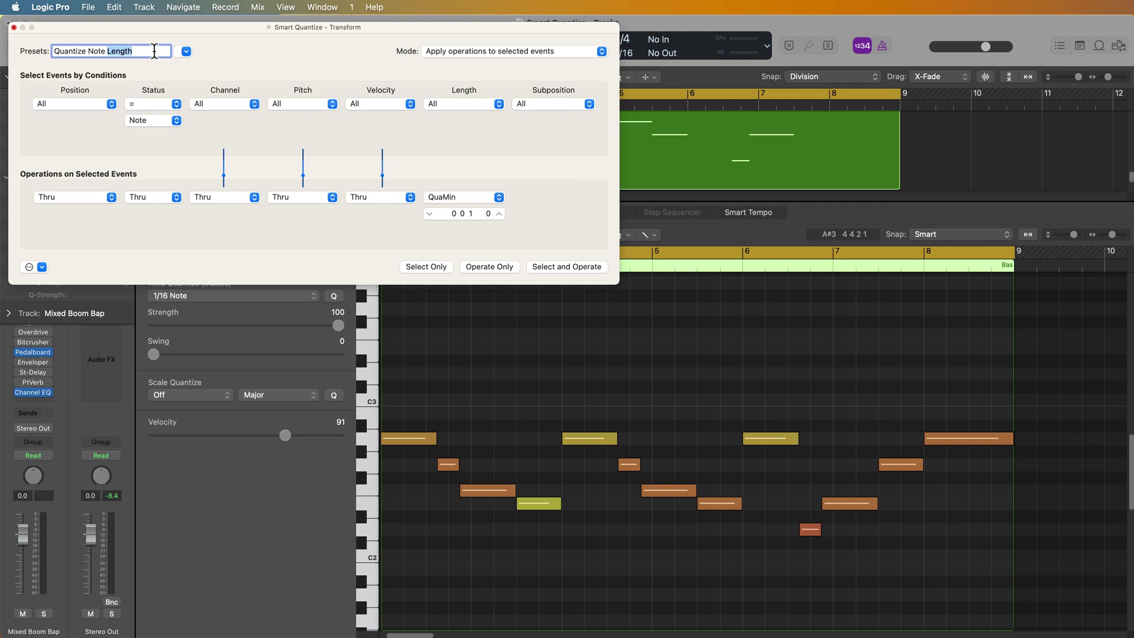
click(139, 53)
drag(139, 53, 27, 54)
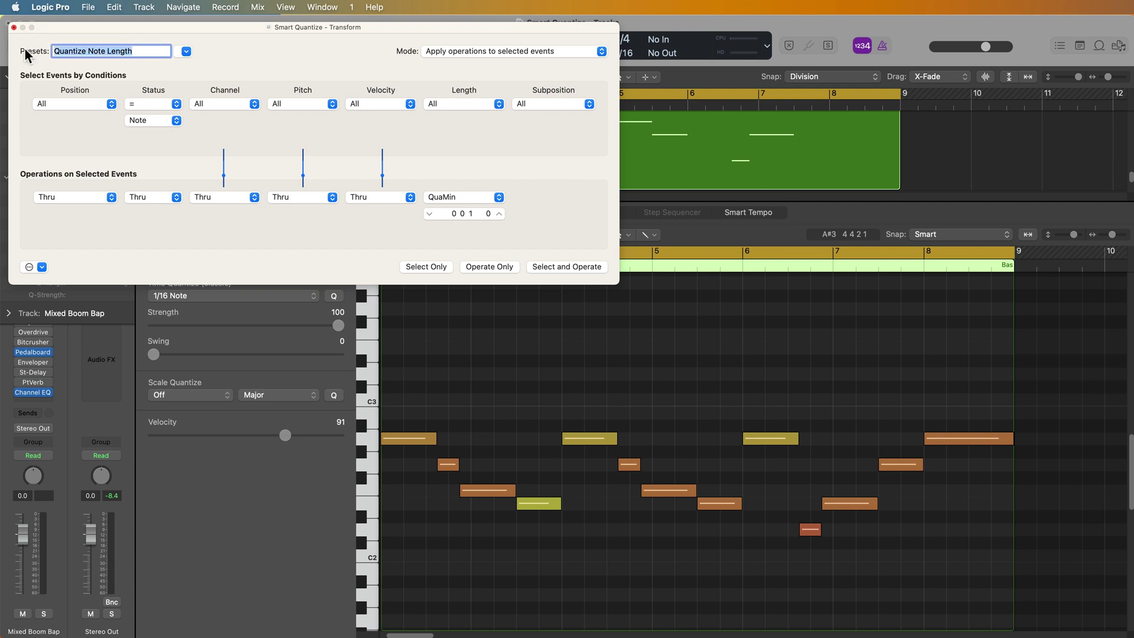
text(Qu)
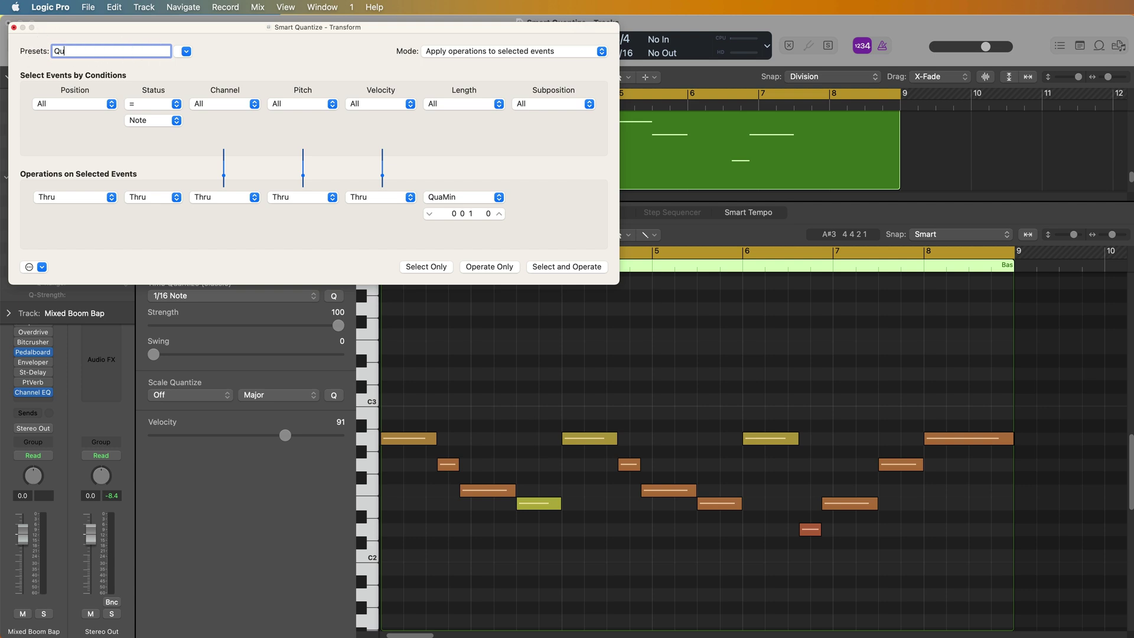
text(antize Note End to Division)
click(186, 51)
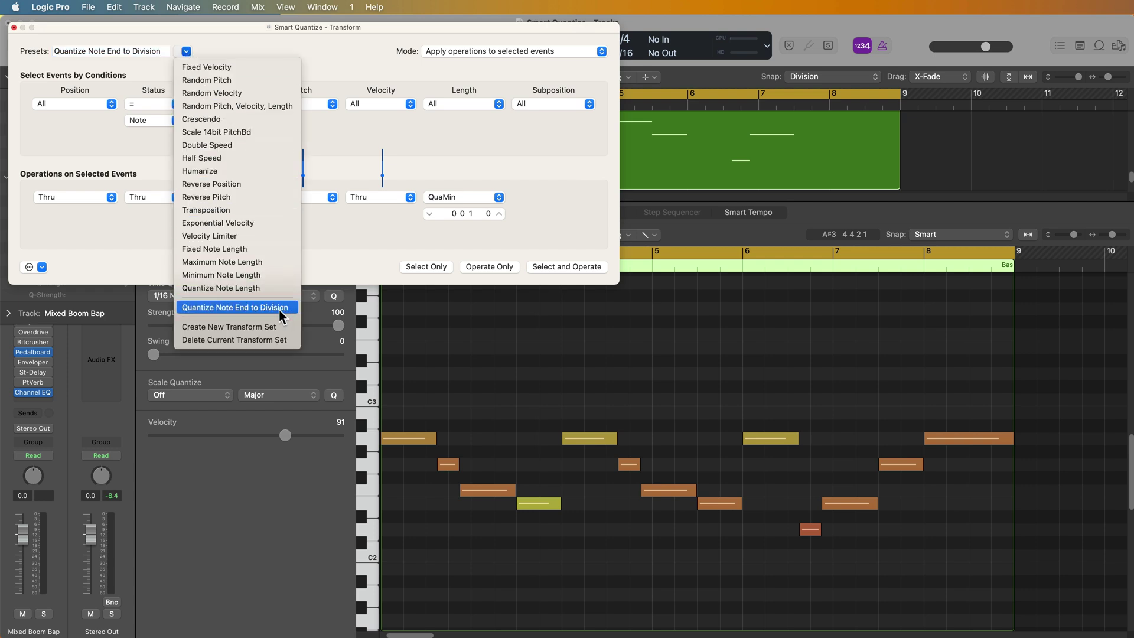
Step: Close the transform window and load the Quantize Note End to Division set
click(347, 122)
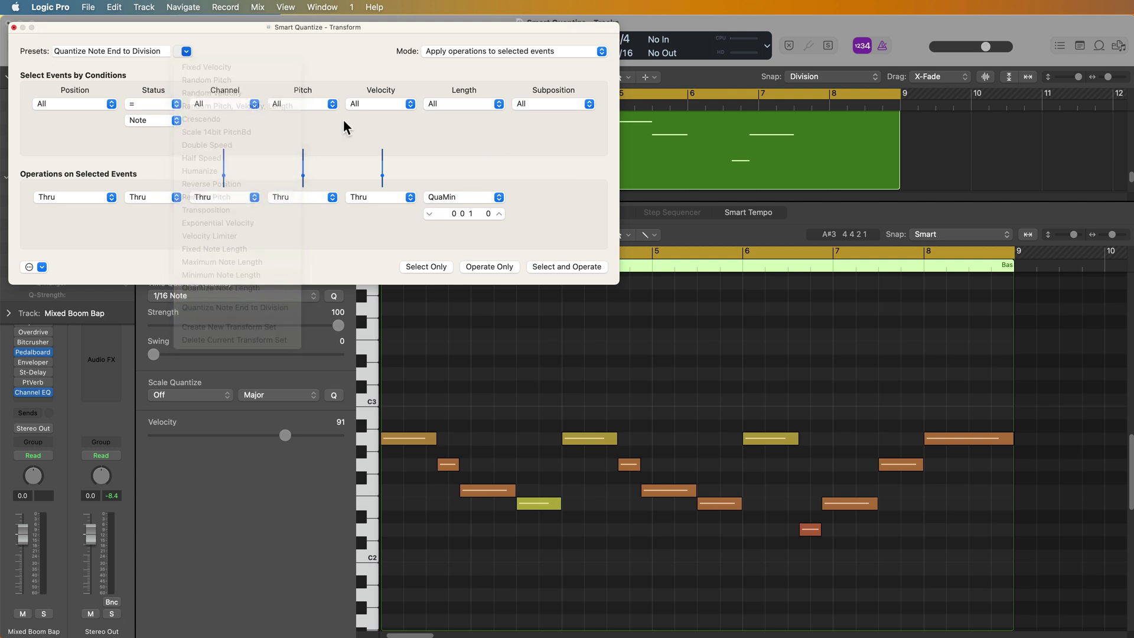
click(13, 27)
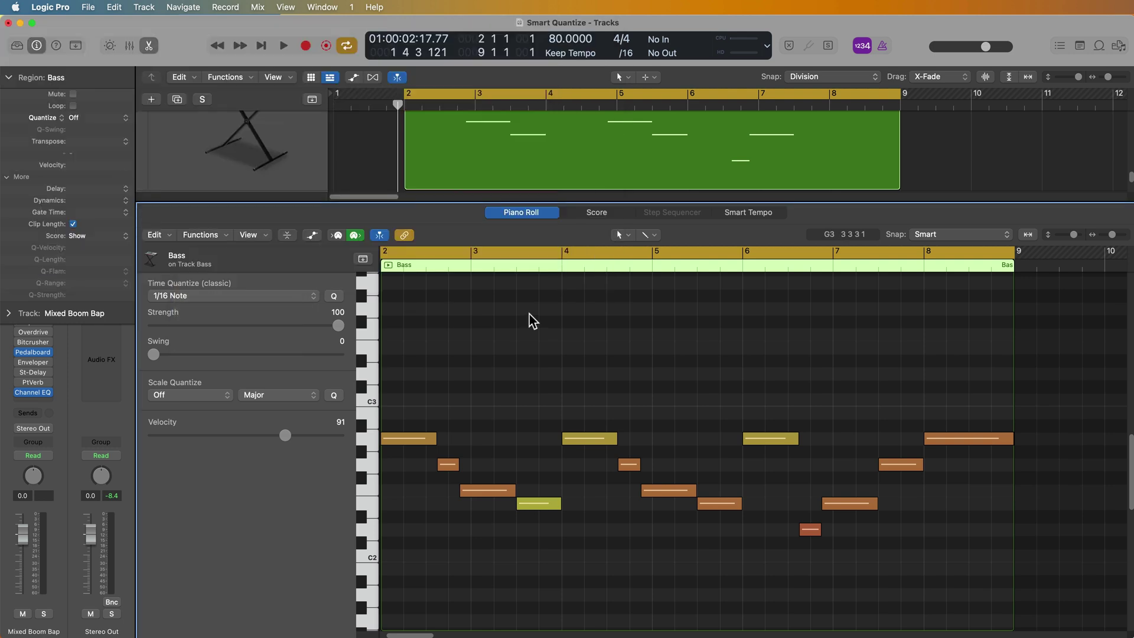
click(211, 235)
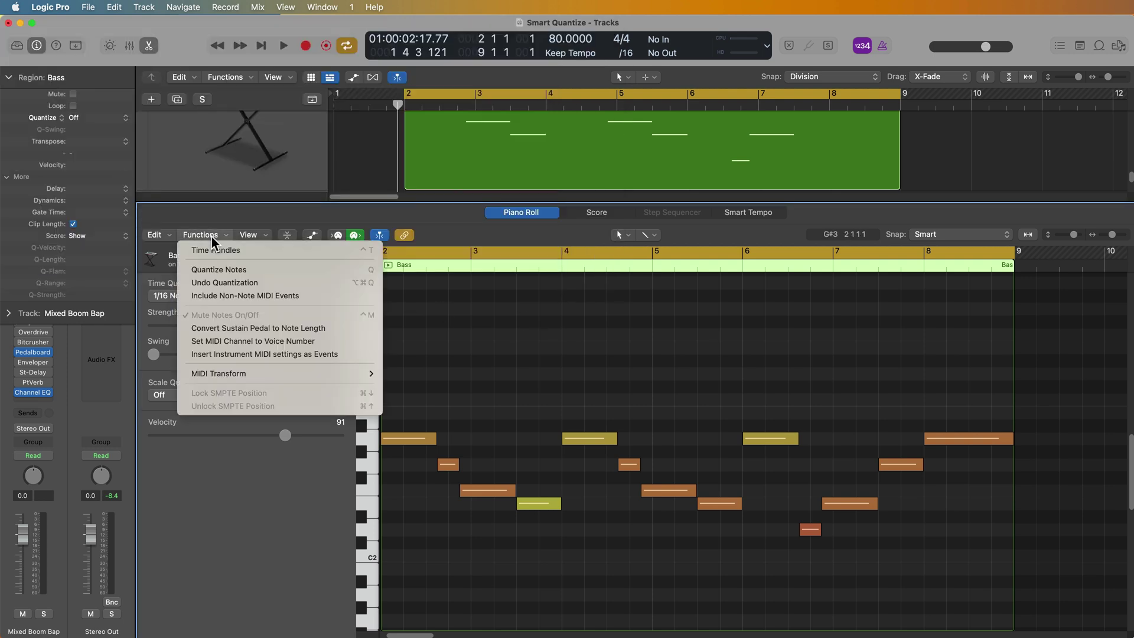
mouse_move(246, 379)
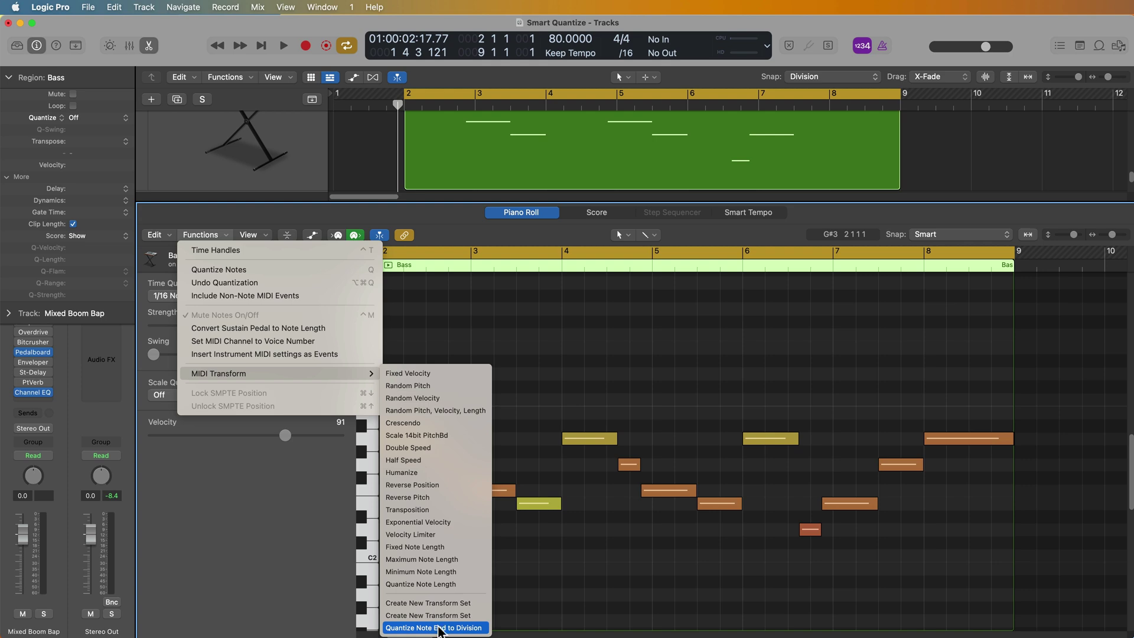
click(434, 628)
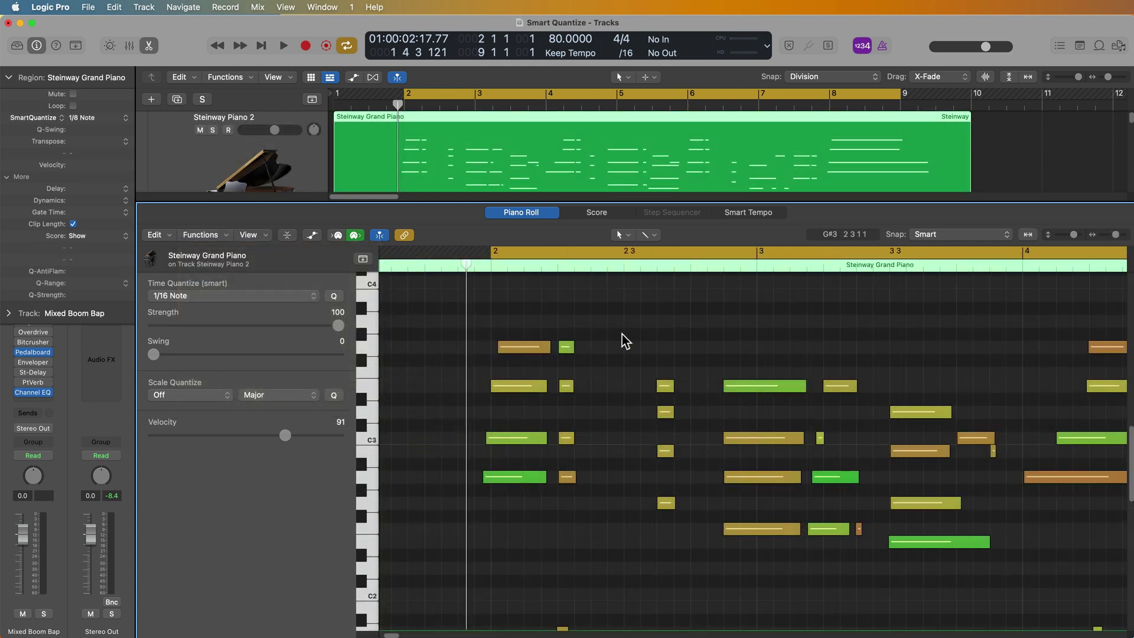
Step: Select all 118 piano notes, apply Quantize Note End to Division, and close the window
key(super+a)
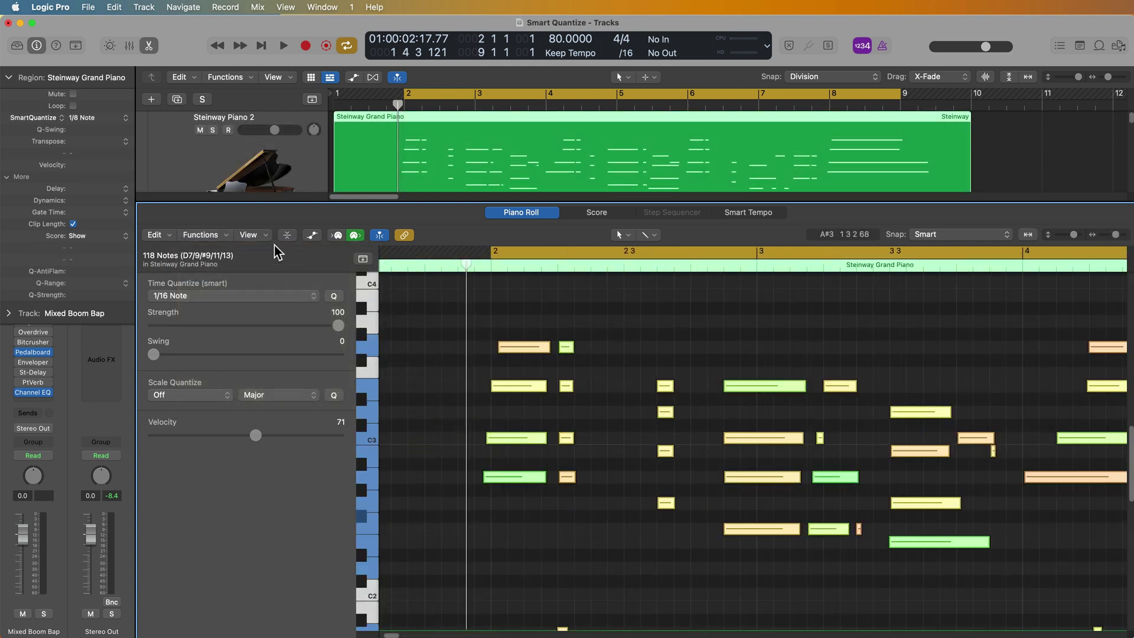
click(220, 237)
mouse_move(362, 373)
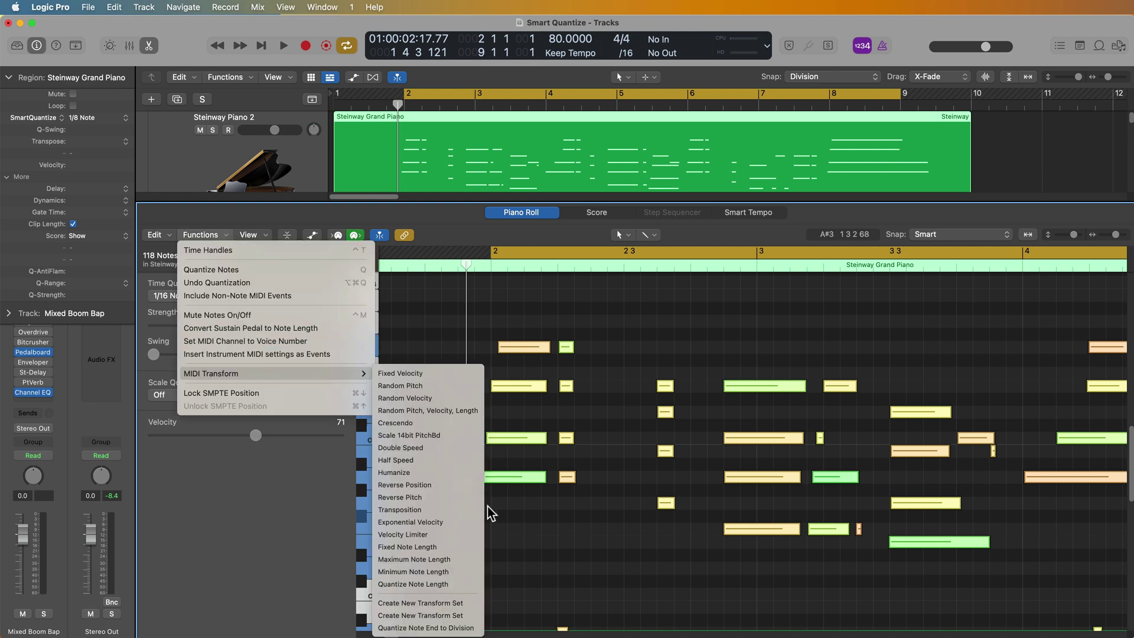
click(466, 628)
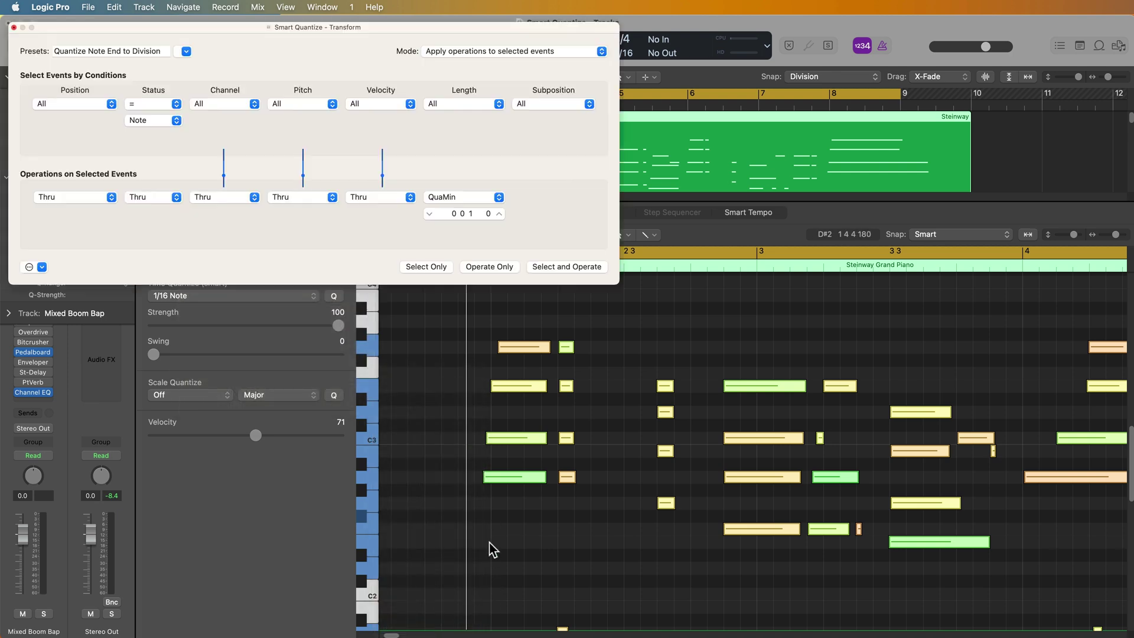
click(492, 266)
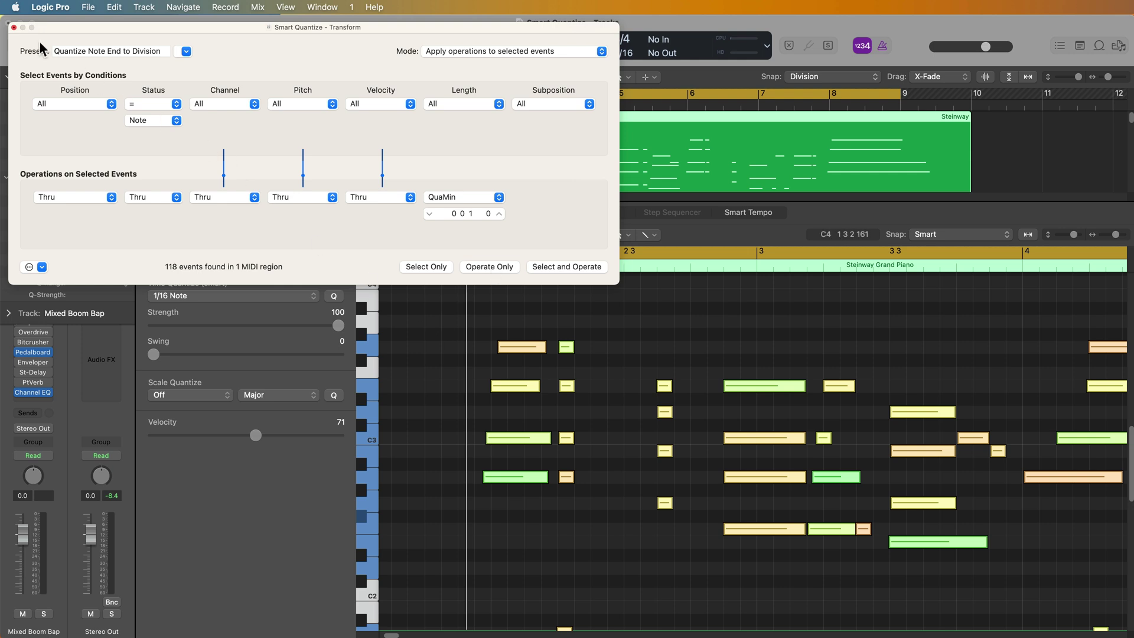
click(13, 28)
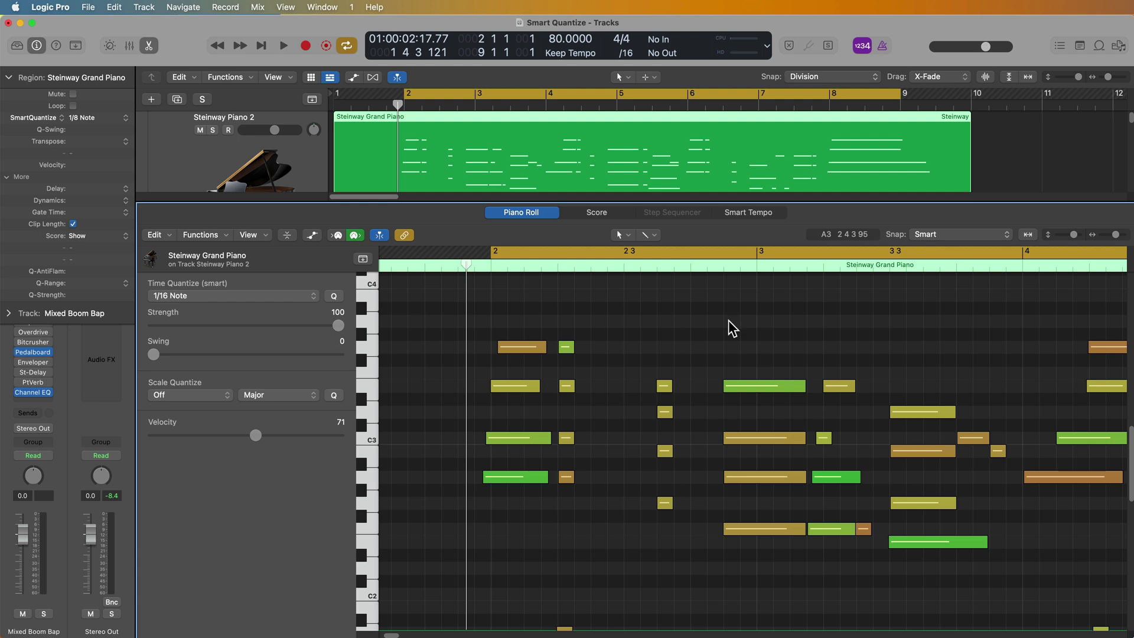
Step: Open MIDI Transform for the Bass region, check the Ch. 1: Modulation lane, and show the presets
click(200, 234)
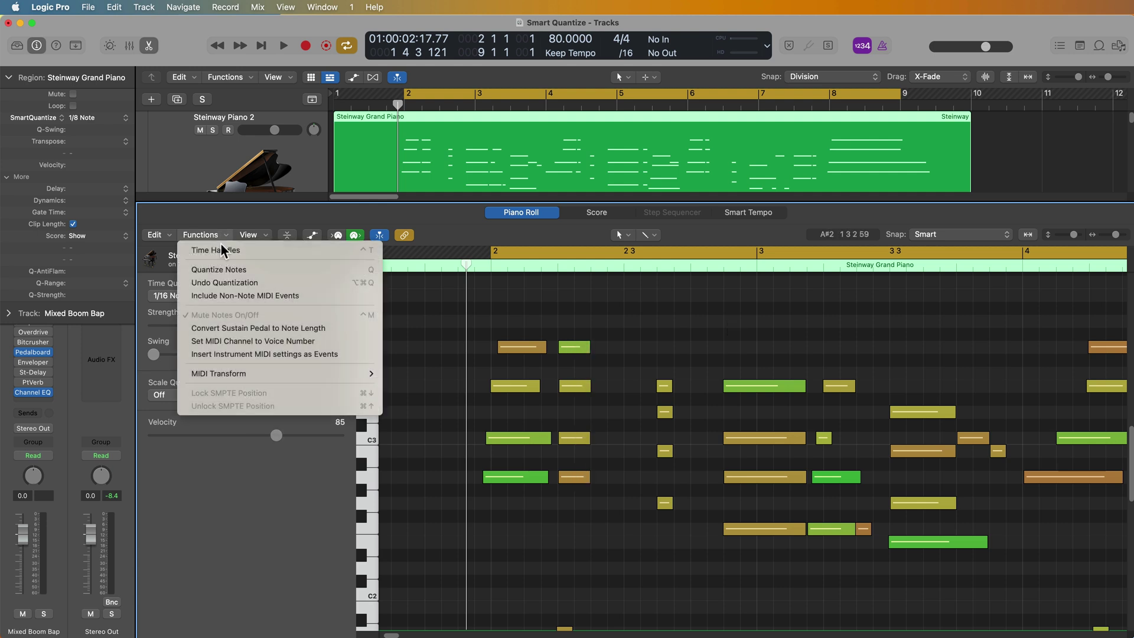
mouse_move(253, 375)
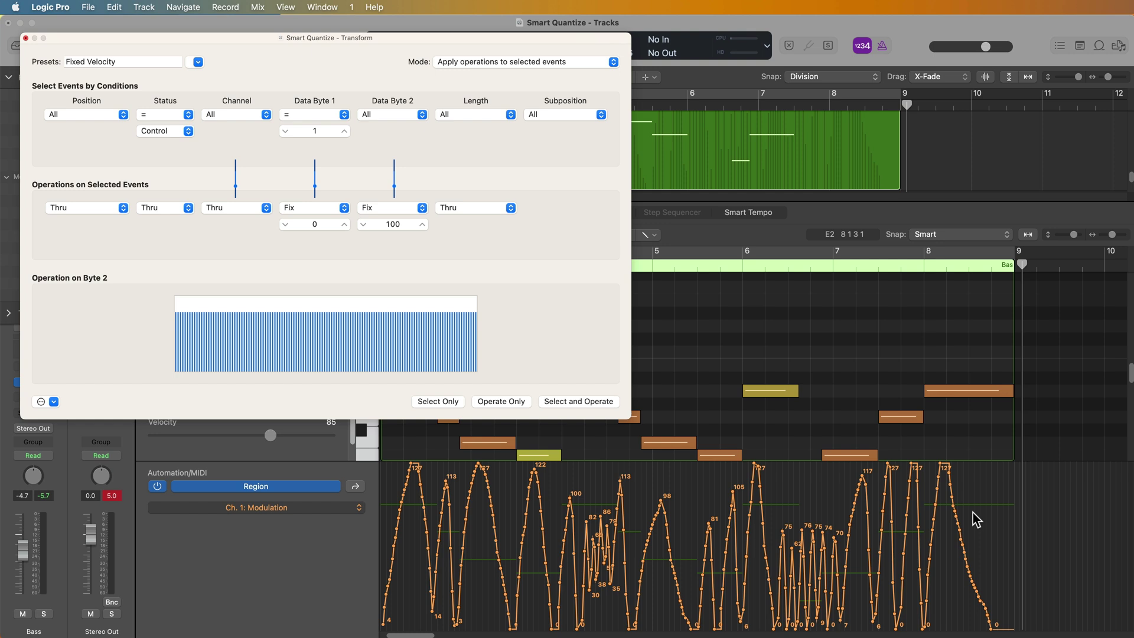
click(304, 510)
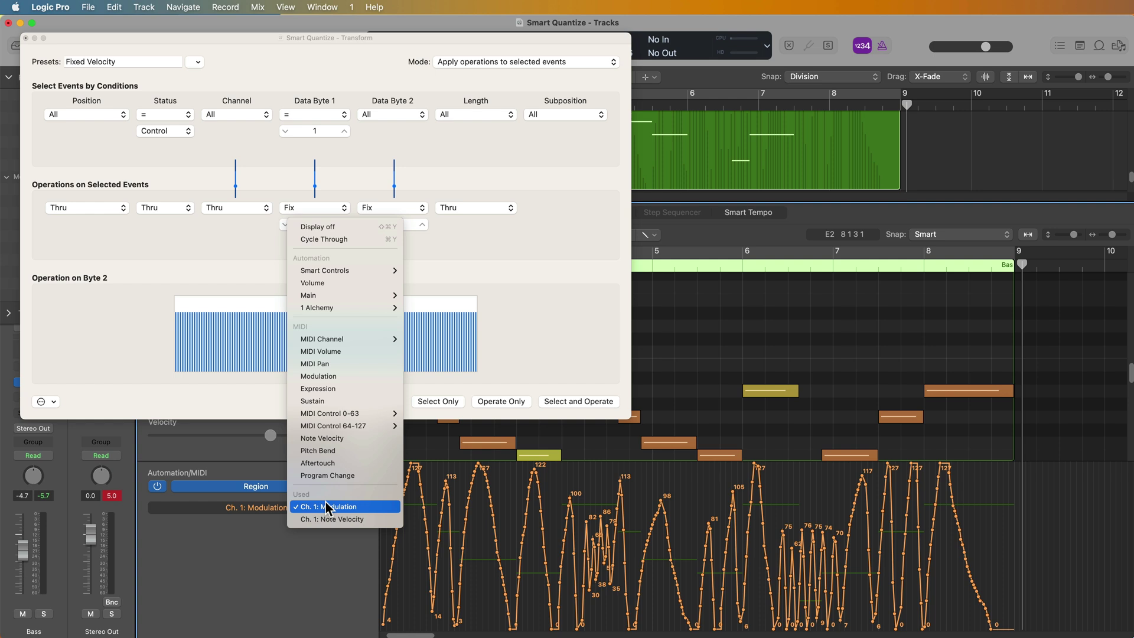
mouse_move(367, 416)
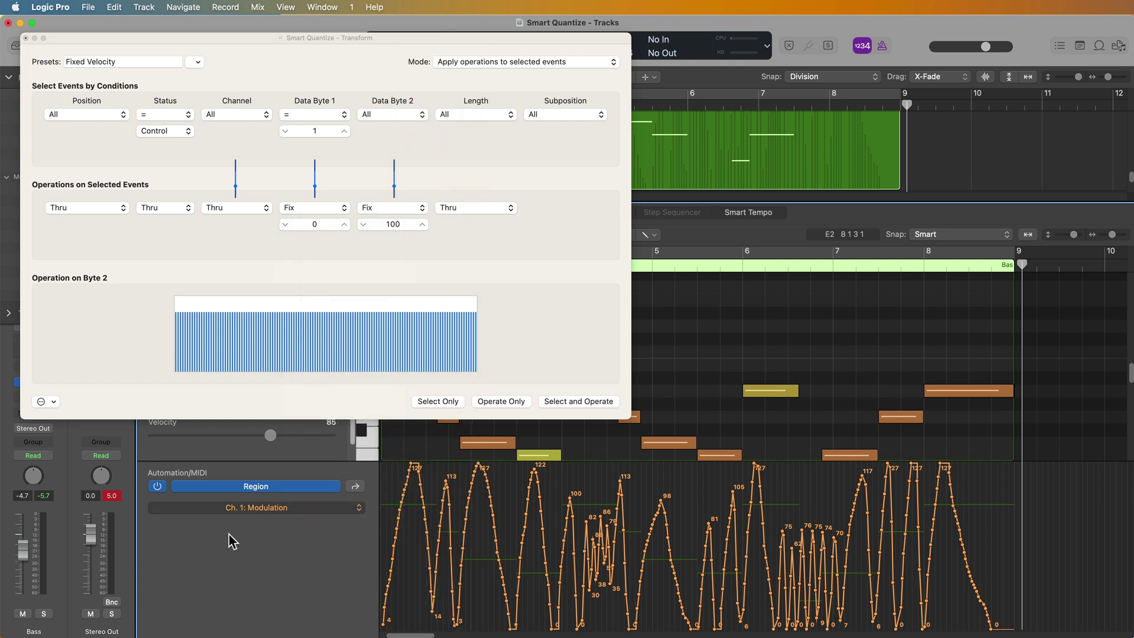
click(197, 62)
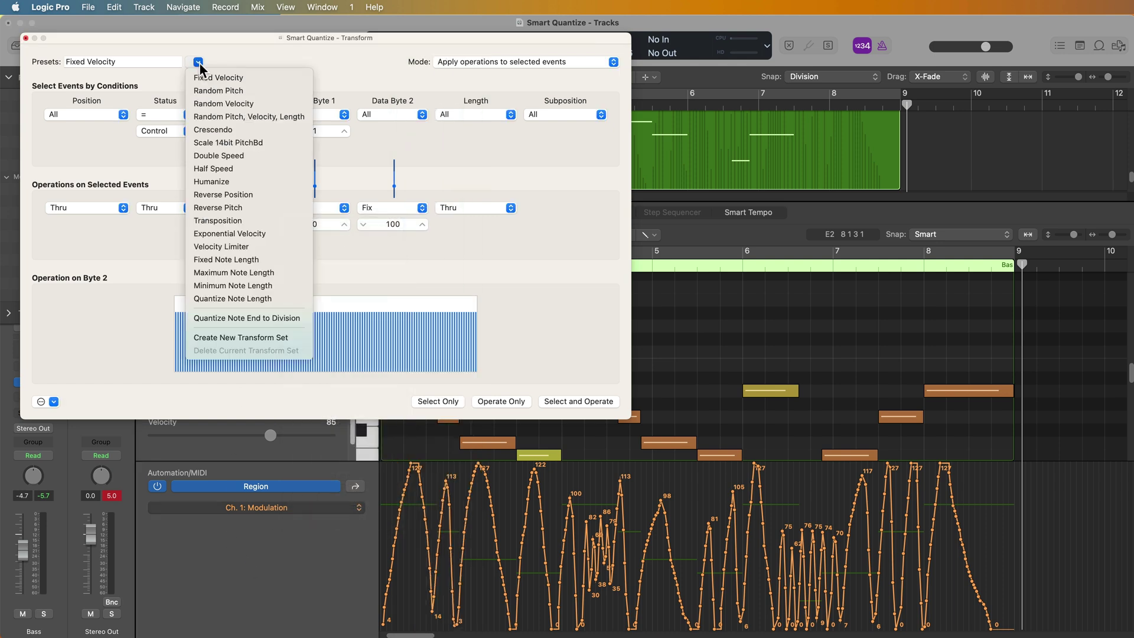
Step: Create New Parameter Set 1 matching Control events with Data Byte 1 equal to 1
click(268, 337)
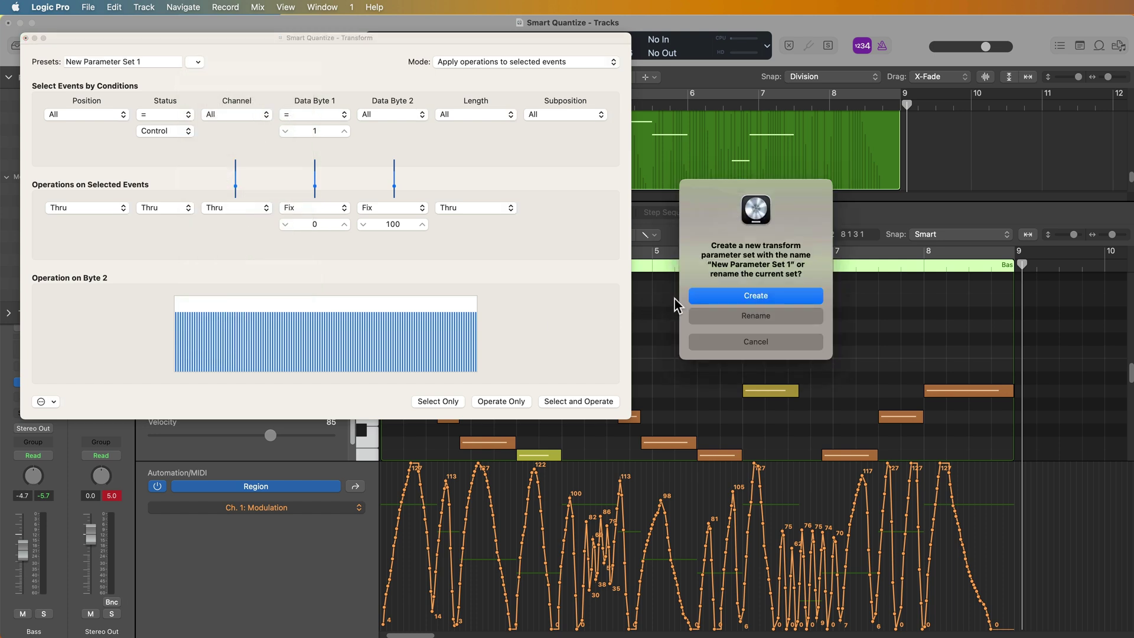
click(717, 295)
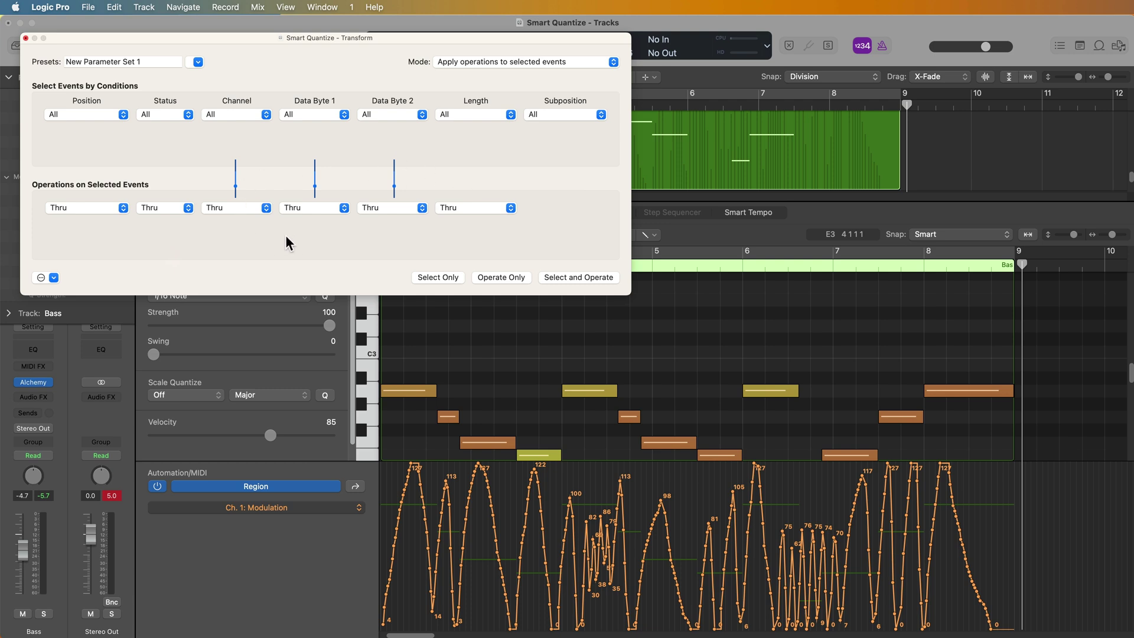
click(167, 114)
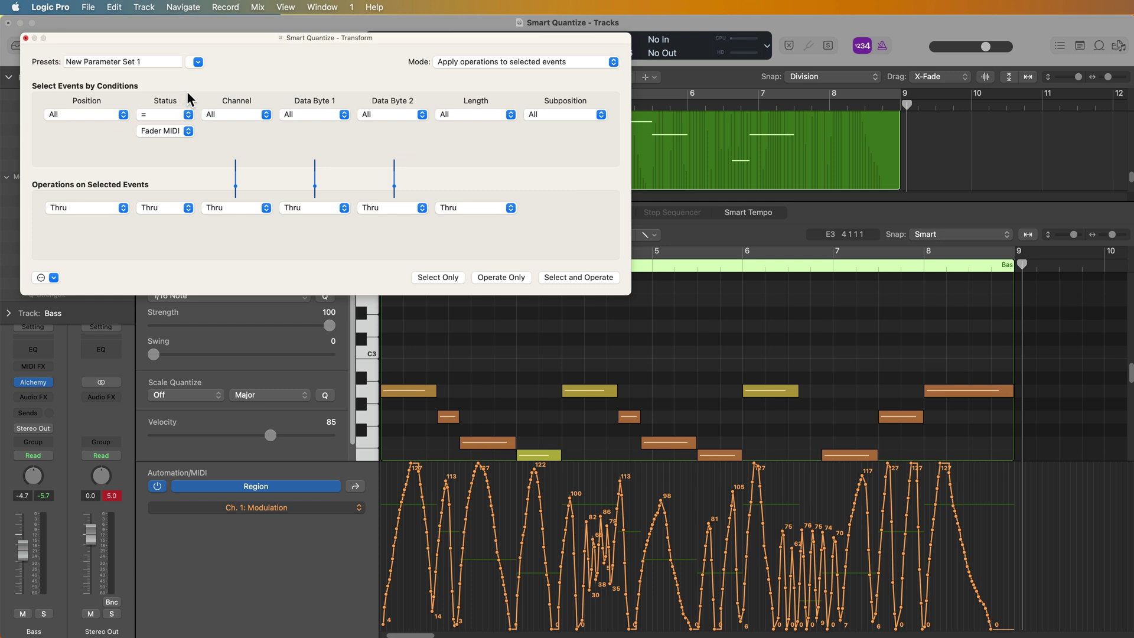
click(175, 131)
click(176, 214)
click(325, 115)
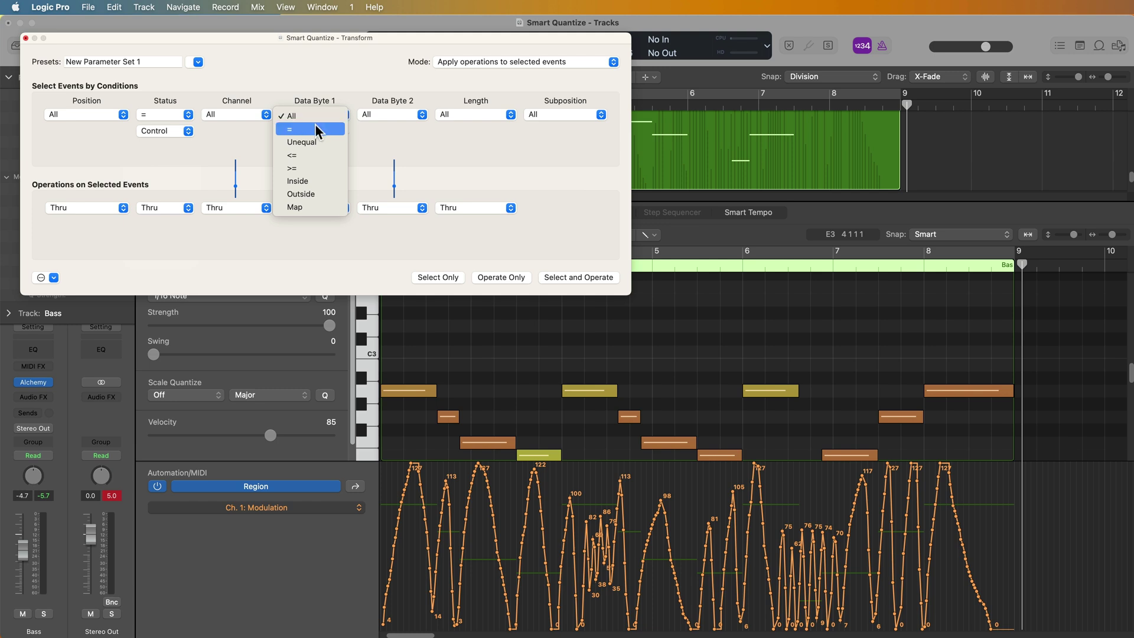
click(317, 129)
click(315, 130)
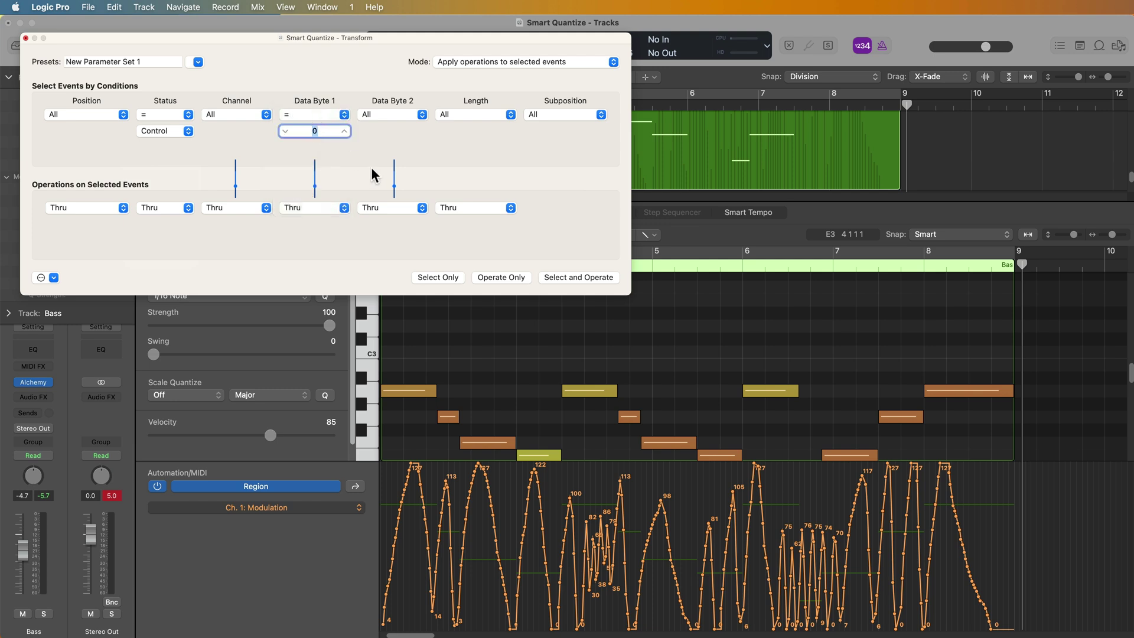
text(1)
key(Return)
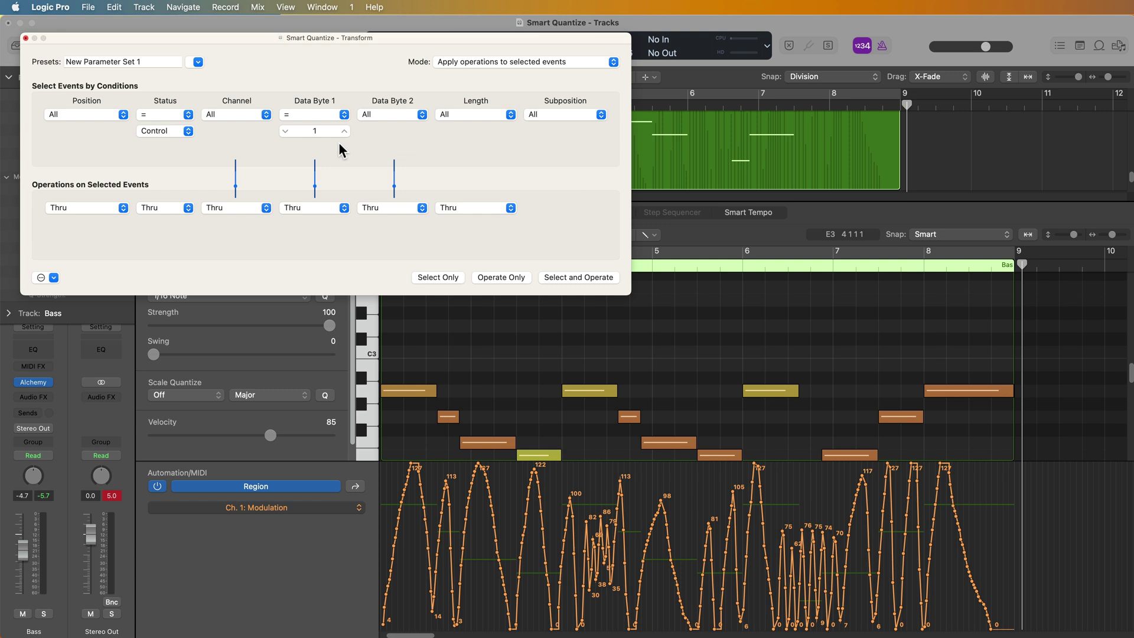
Step: Set the operation to fix Data Byte 1 at 11 and select the 350 matching events
click(329, 208)
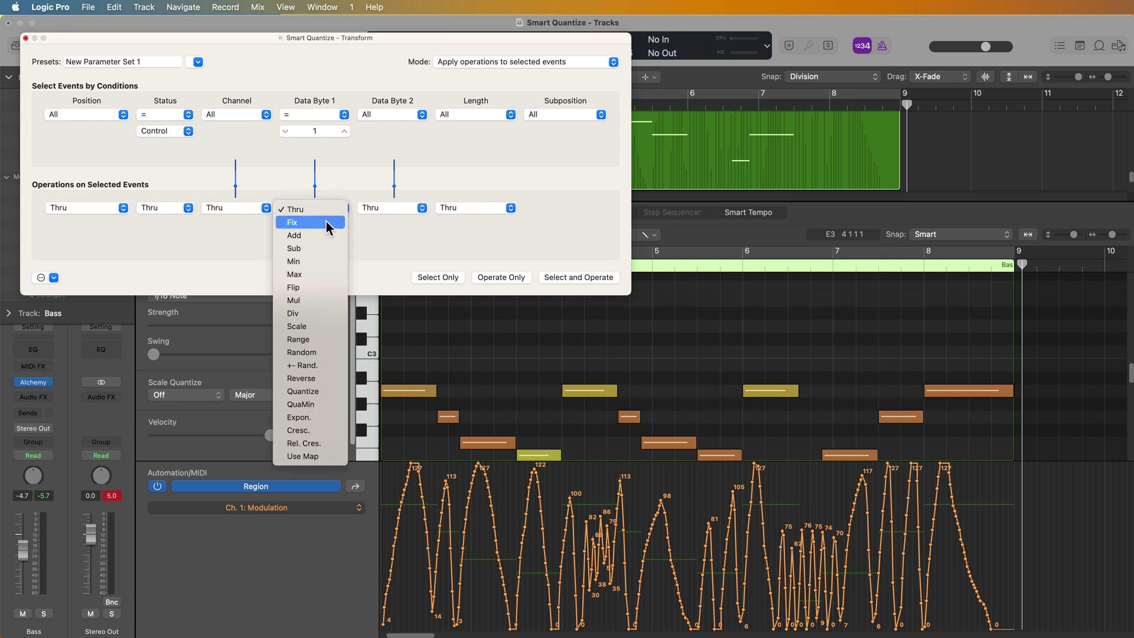
click(326, 221)
click(318, 224)
text(11)
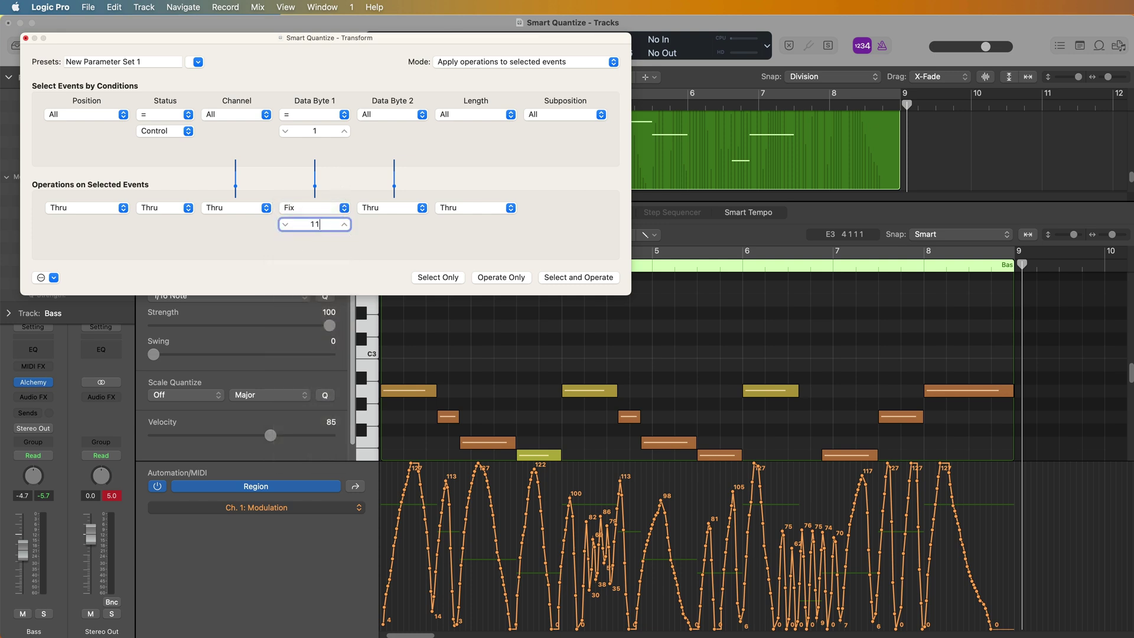
click(443, 247)
click(440, 277)
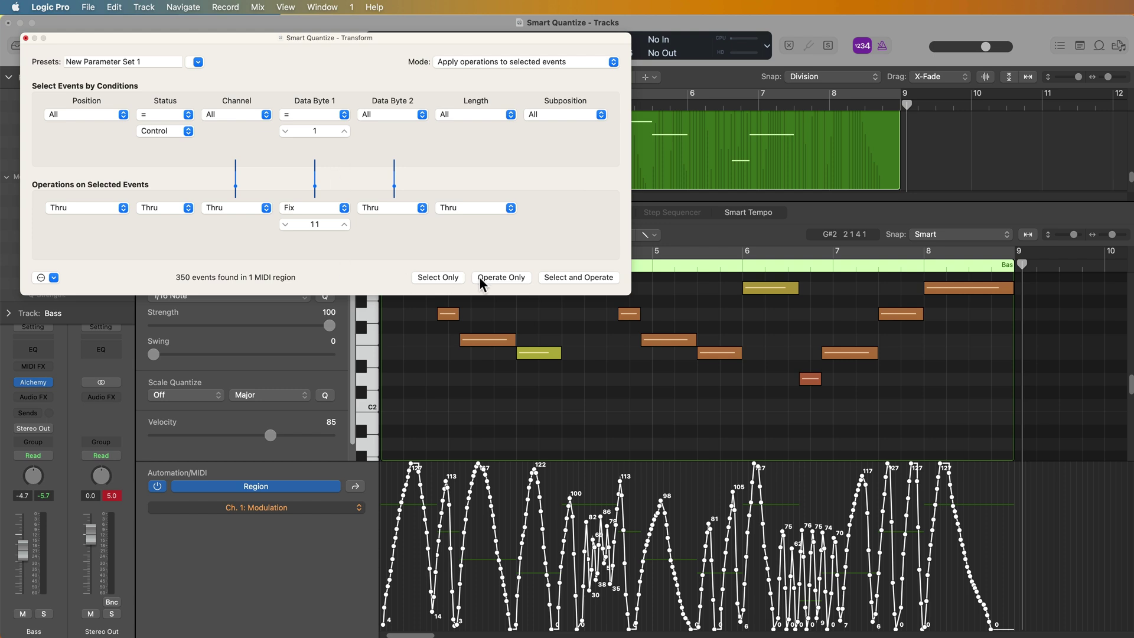
Step: Convert the selected mod-wheel events to CC11 and show them in the 11 = Expression lane
click(495, 279)
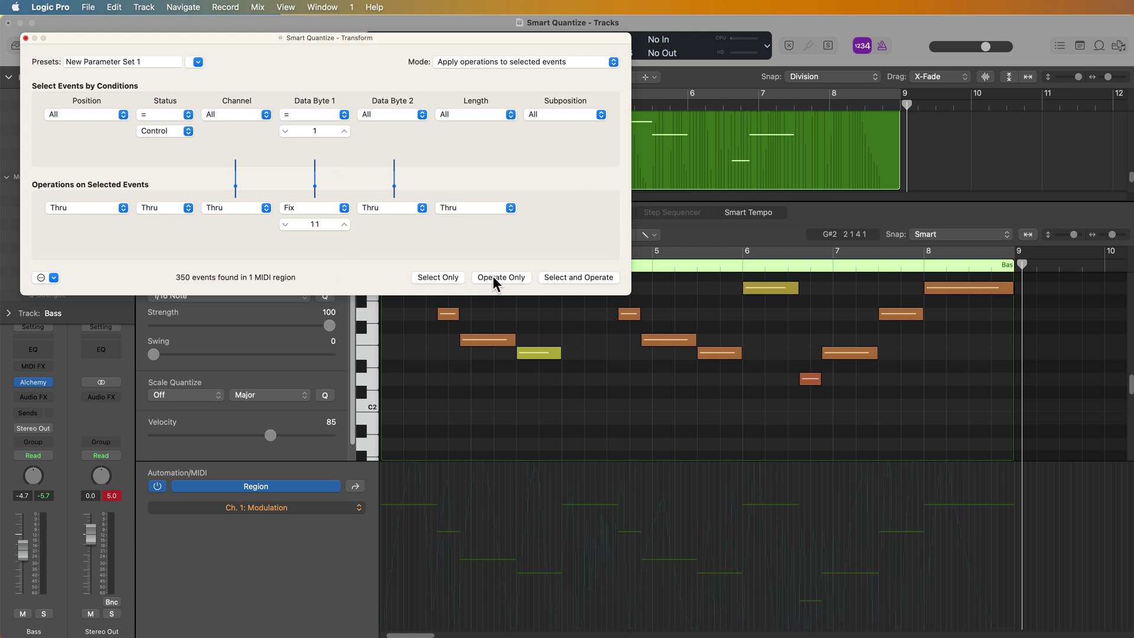
click(324, 508)
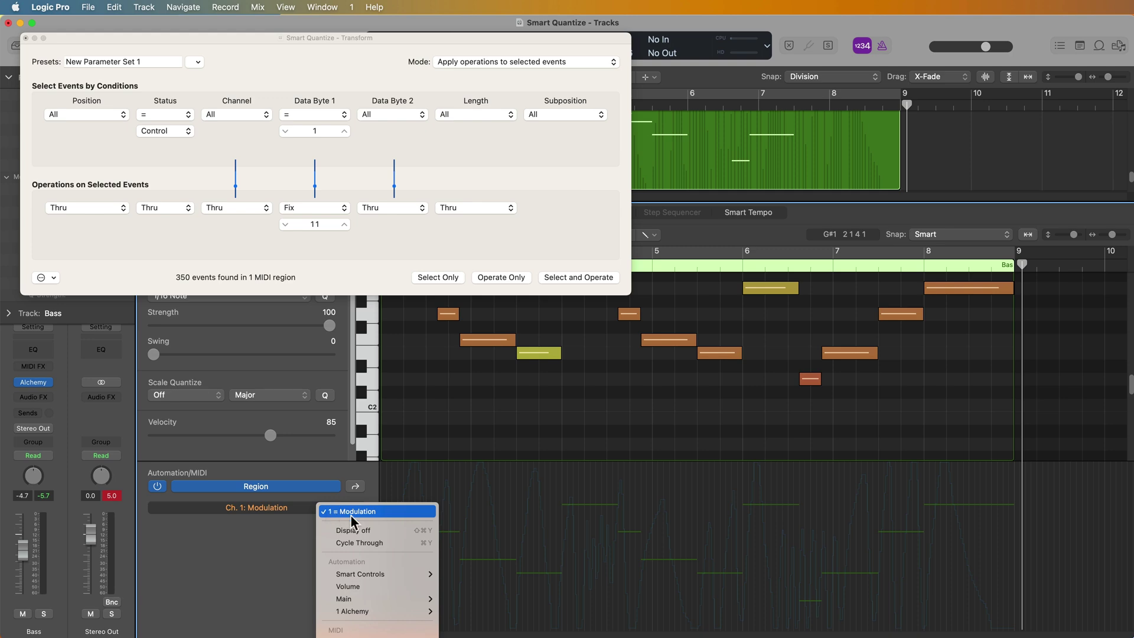
mouse_move(414, 633)
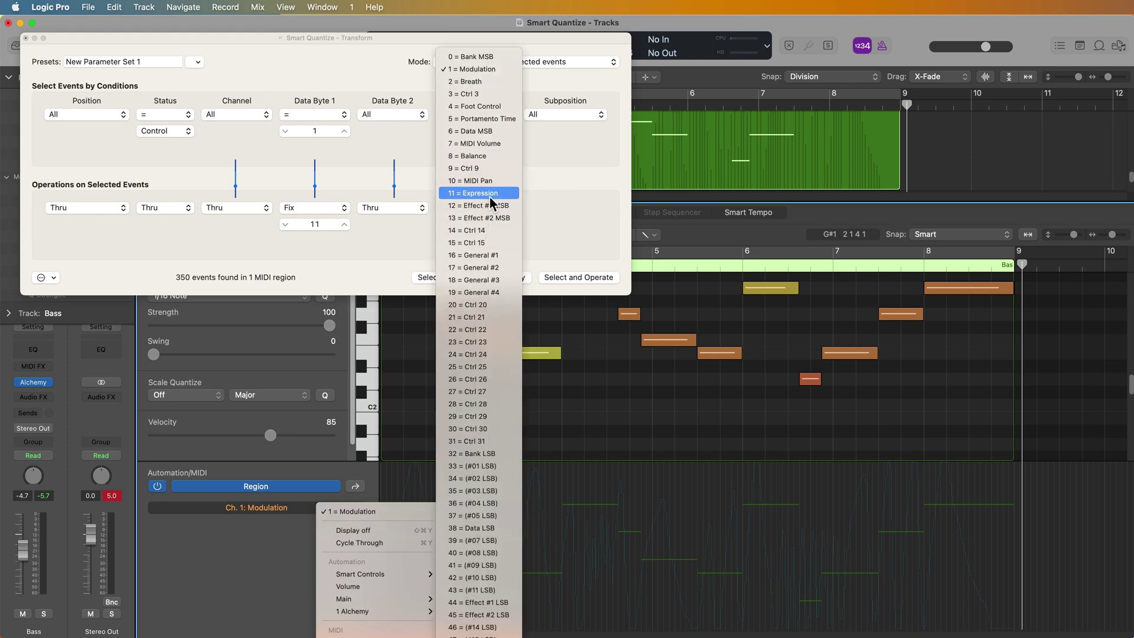
click(482, 193)
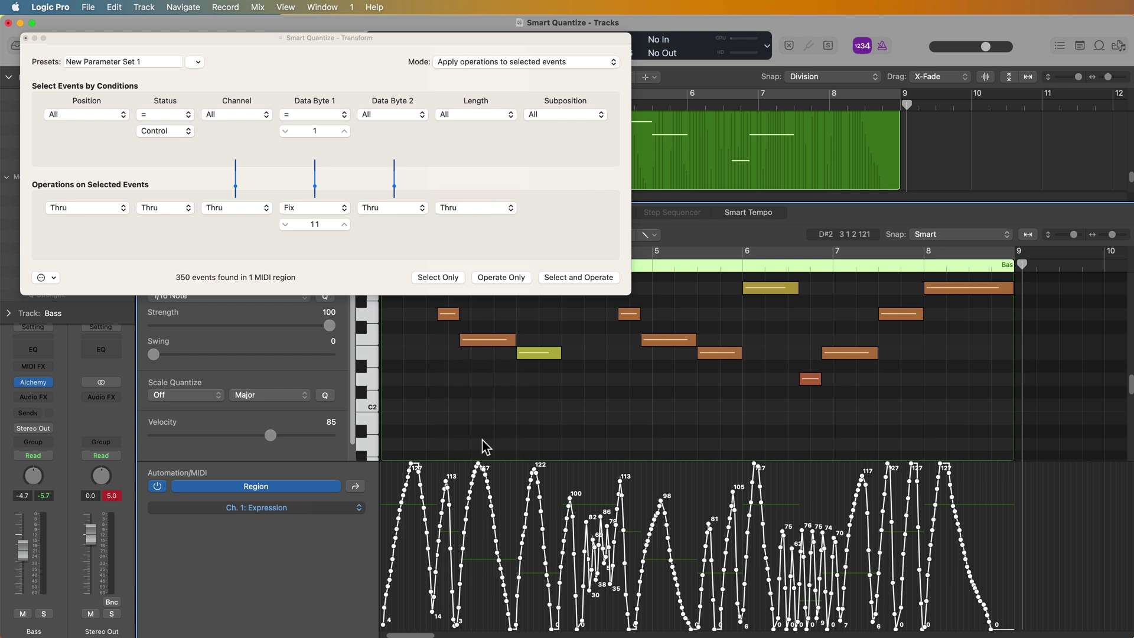
click(509, 483)
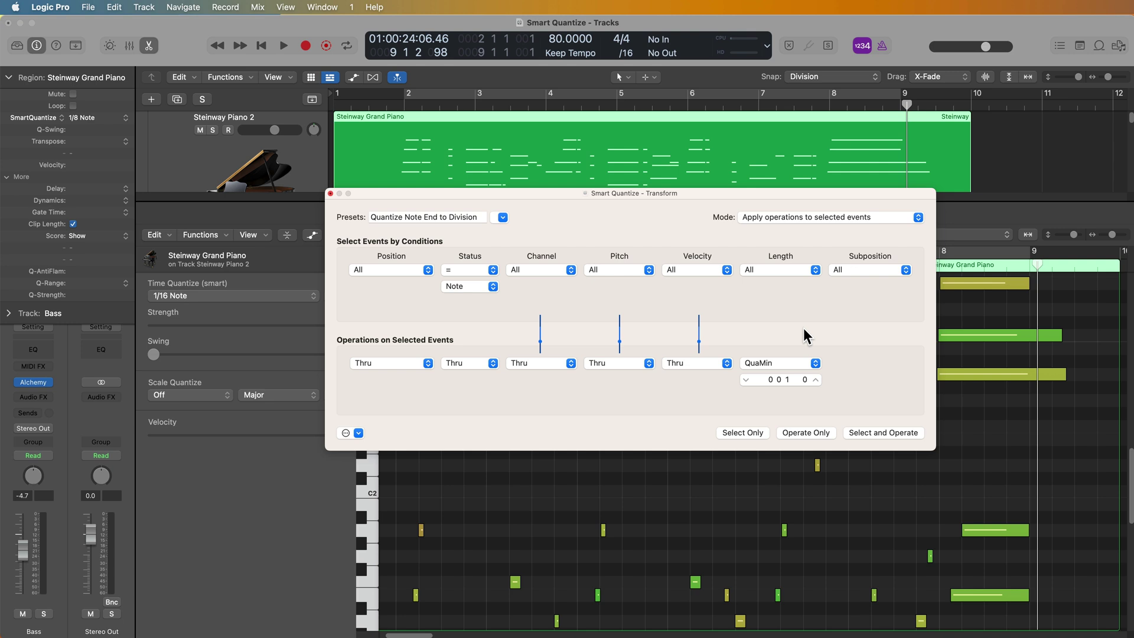
Step: Close the Smart Quantize – Transform window to return to the Piano Roll
click(330, 193)
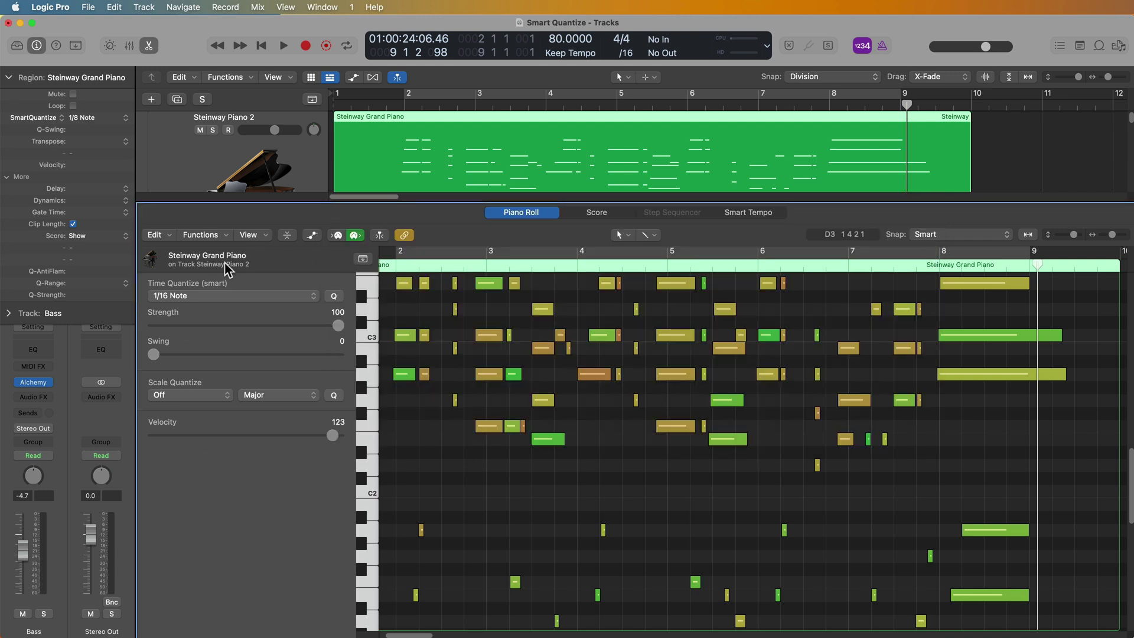